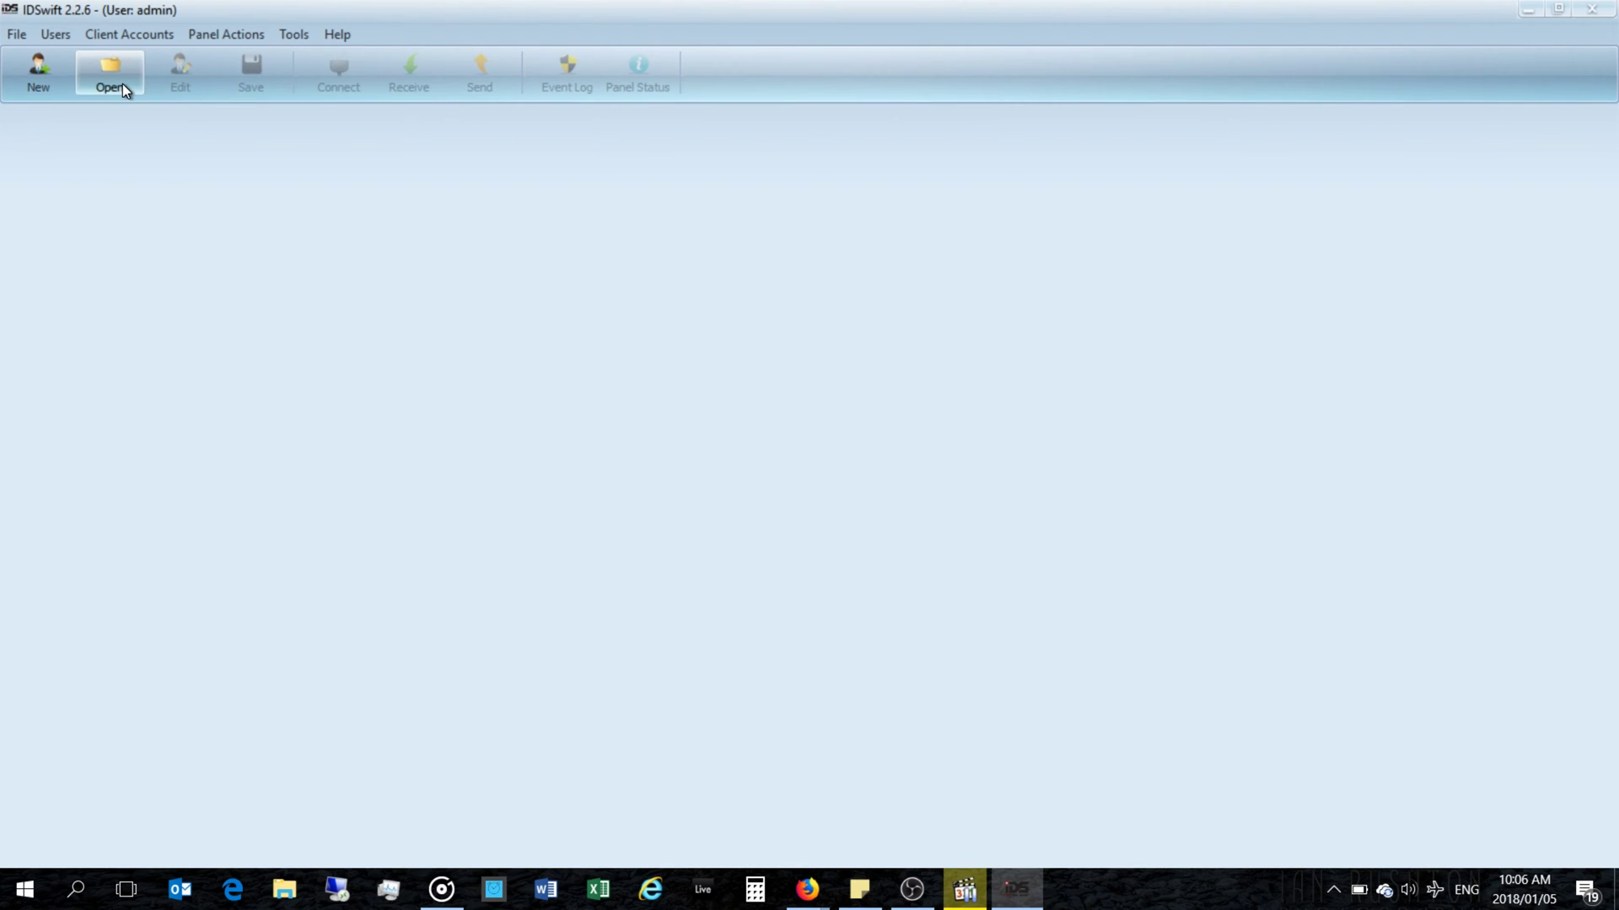
Step: Open the Sproule Final client account's panel configuration from the account list
left_click(123, 84)
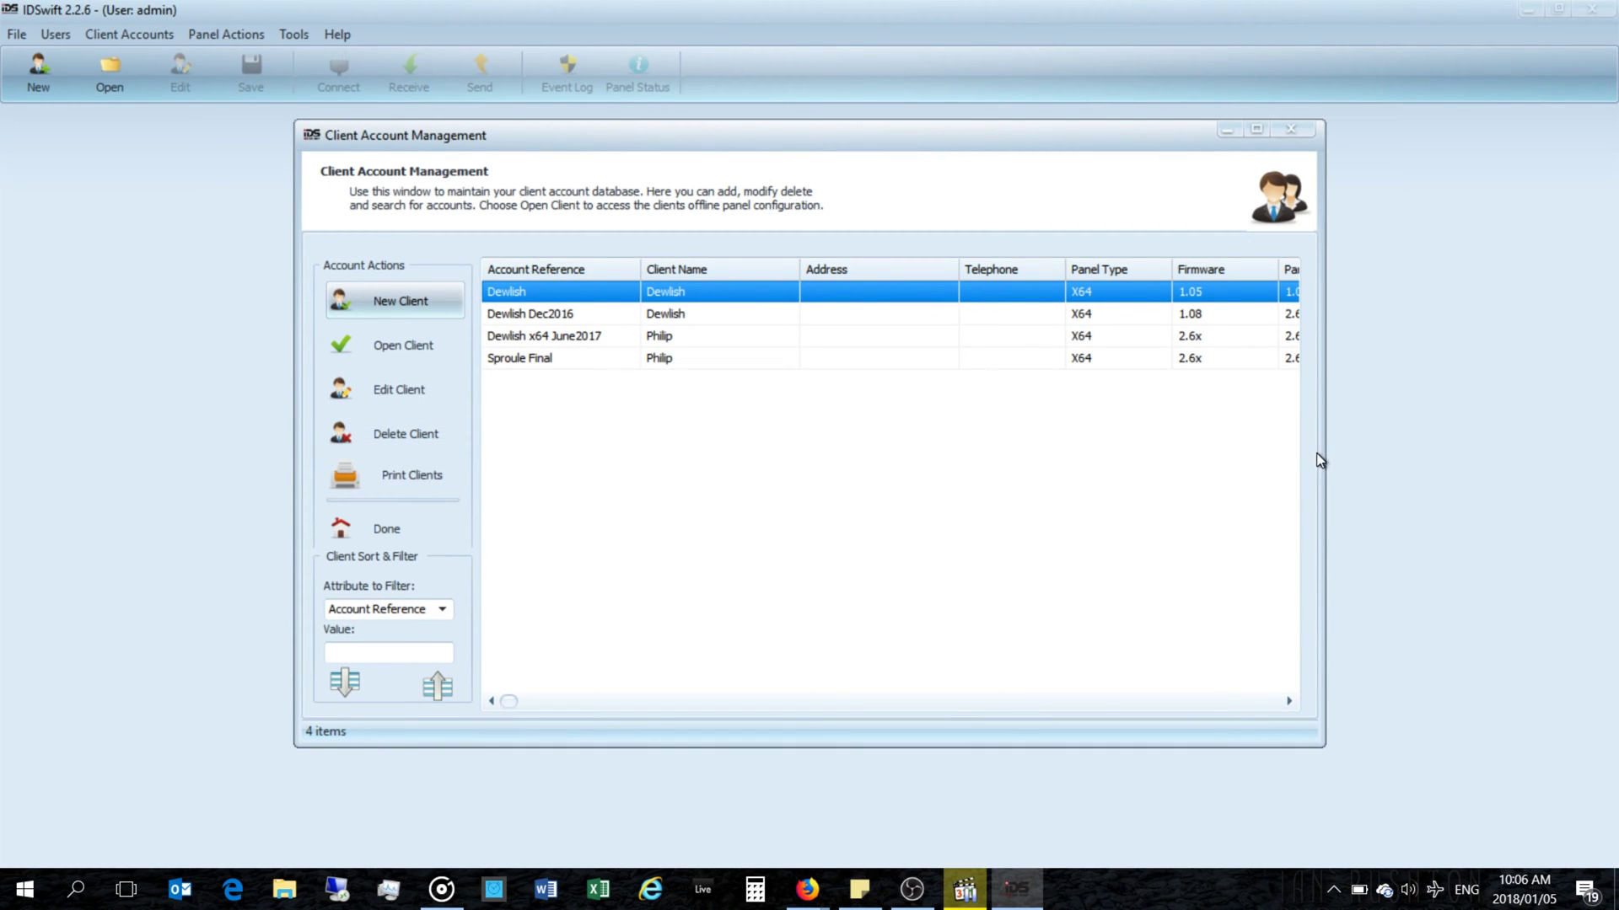
left_click_drag(1321, 450, 1511, 458)
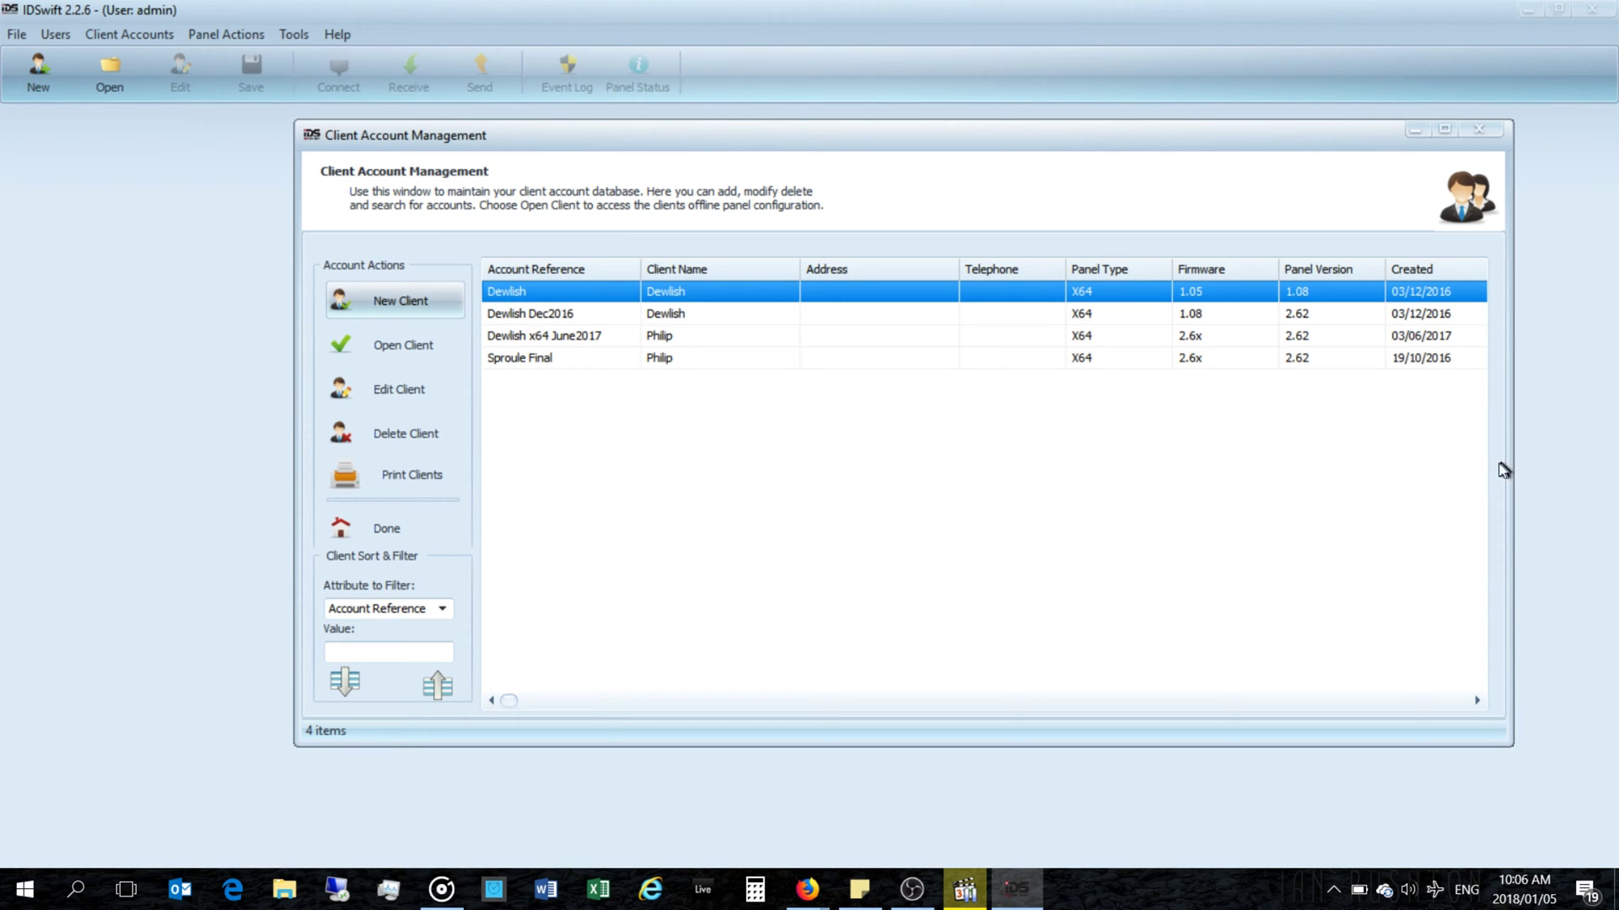
left_click(629, 357)
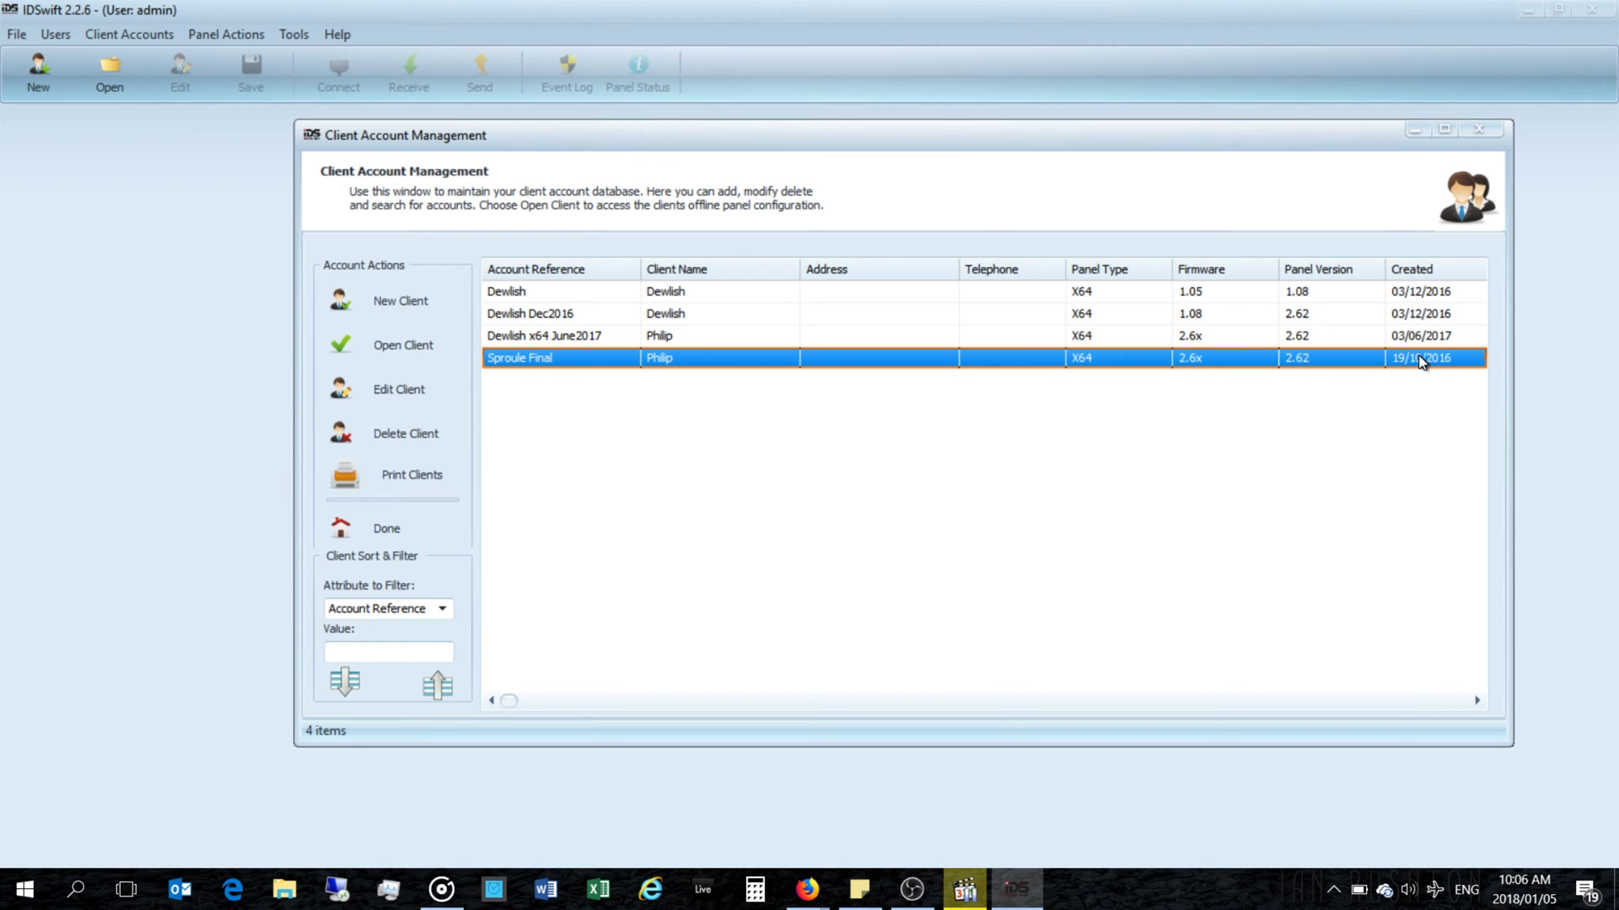
double_click(579, 364)
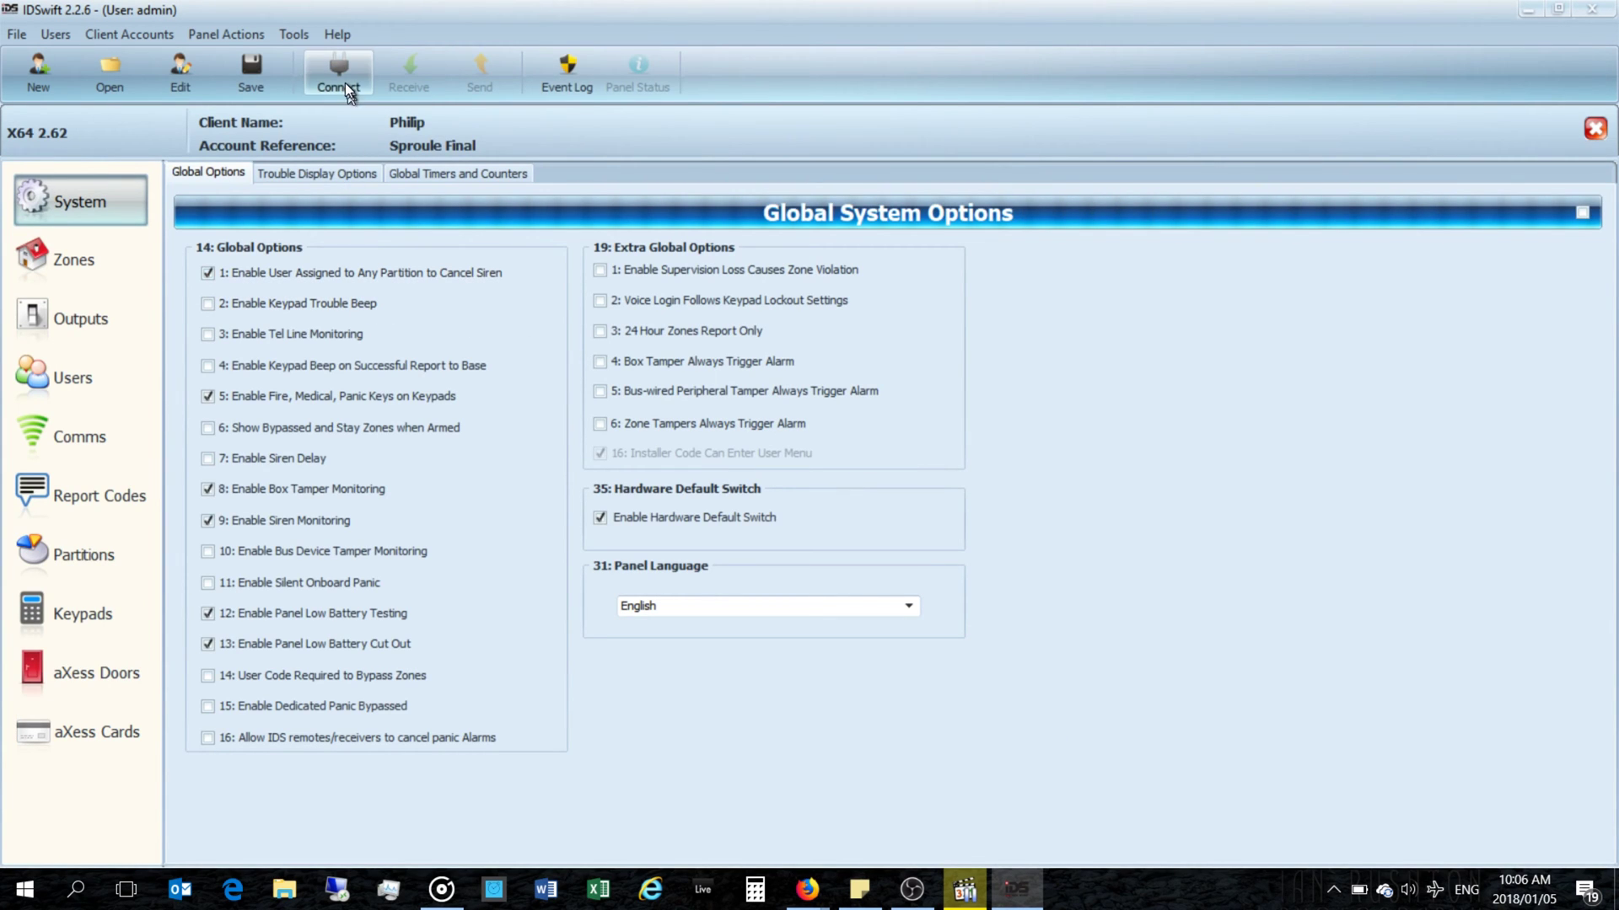
Step: Start a panel connection, then open a new File Explorer window from the taskbar
left_click(341, 78)
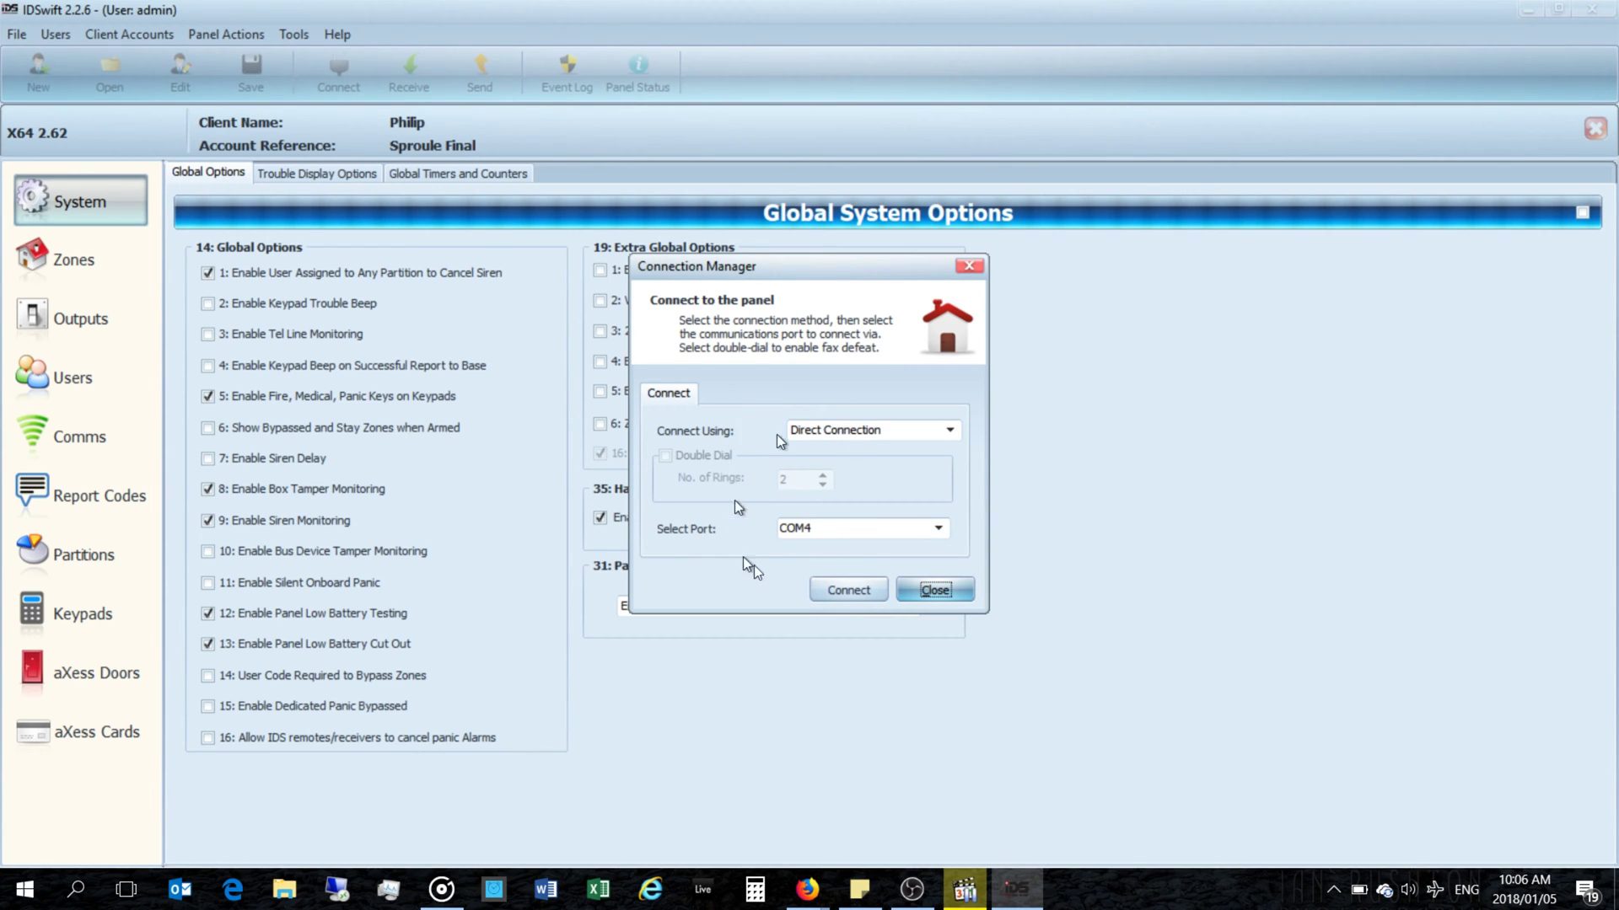
right_click(271, 897)
left_click(253, 802)
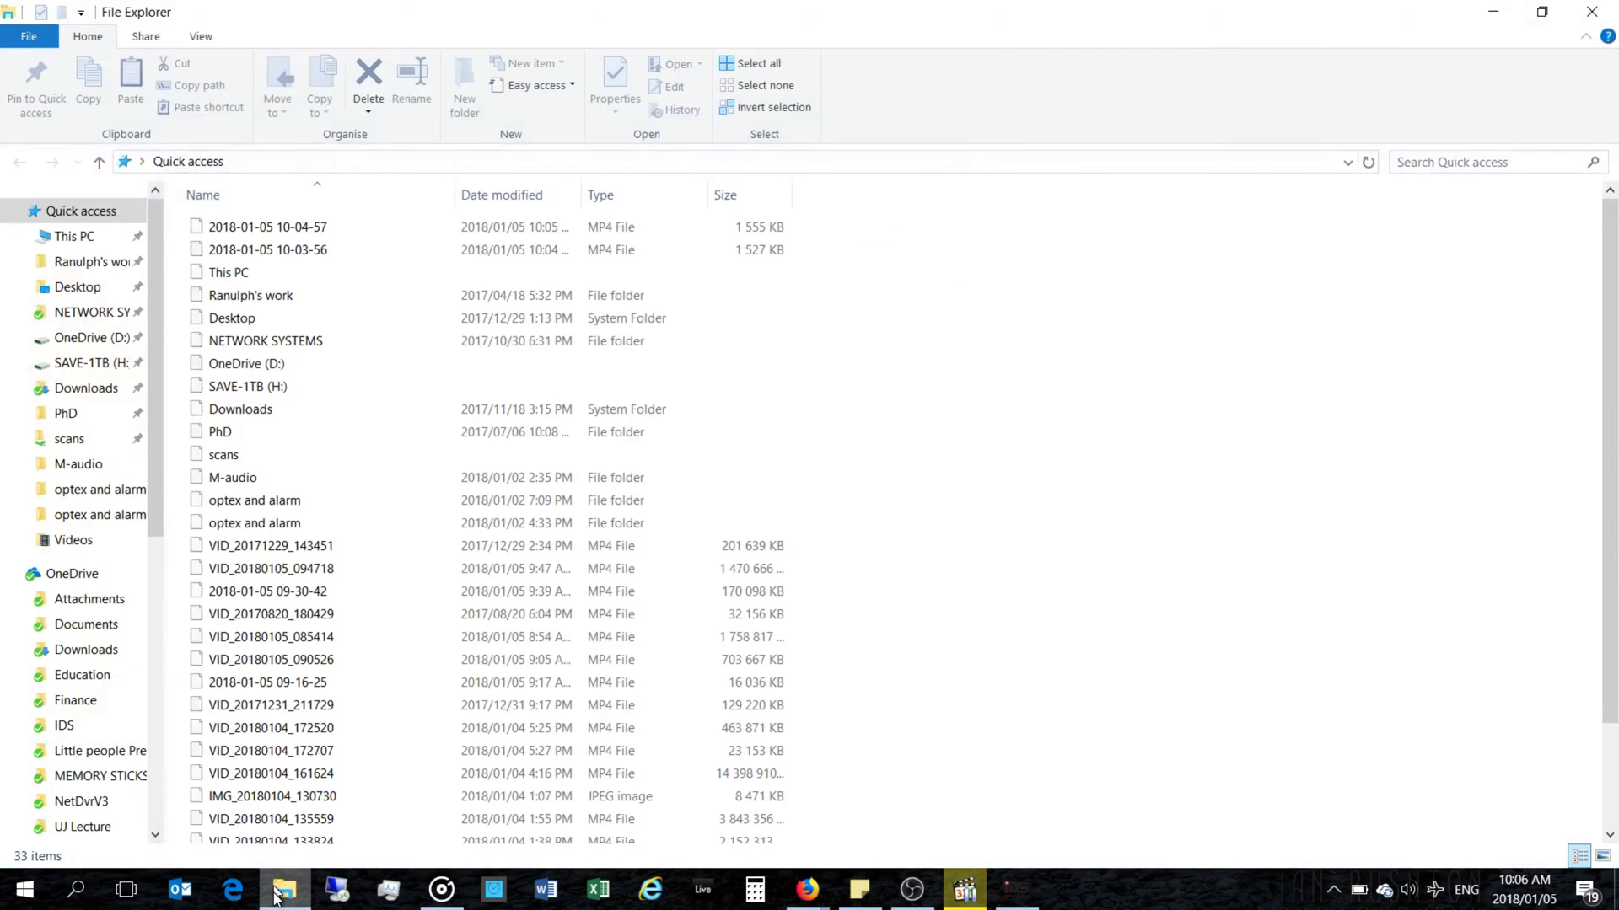
Step: Open Computer Management for This PC and expand Ports (COM & LPT) in Device Manager
left_click(76, 237)
right_click(97, 236)
left_click(145, 303)
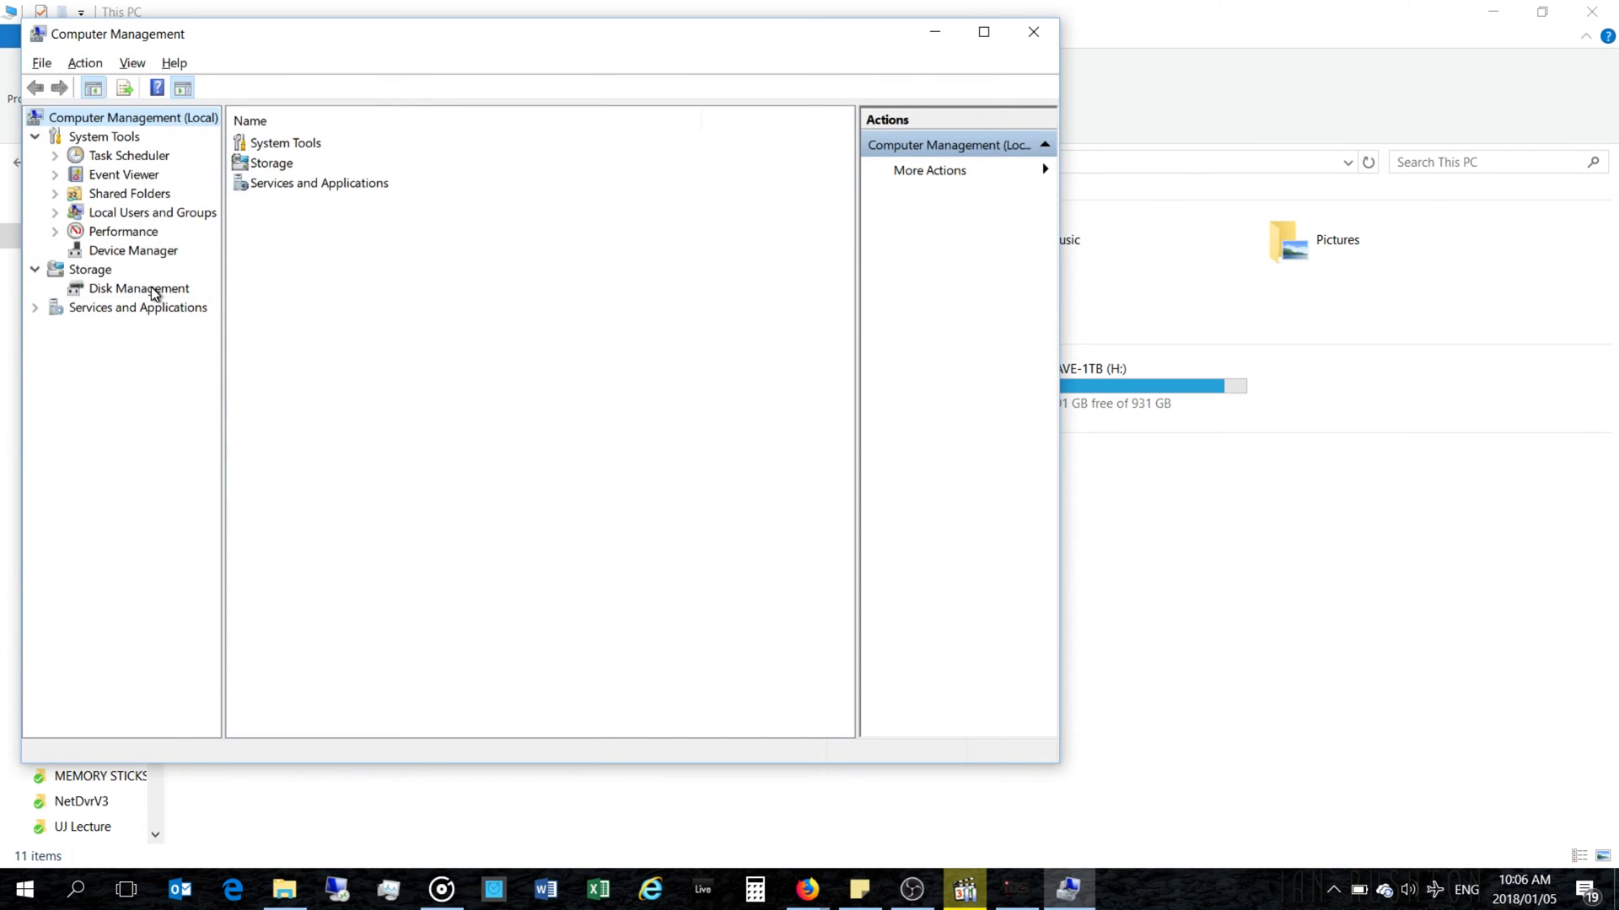
left_click(151, 289)
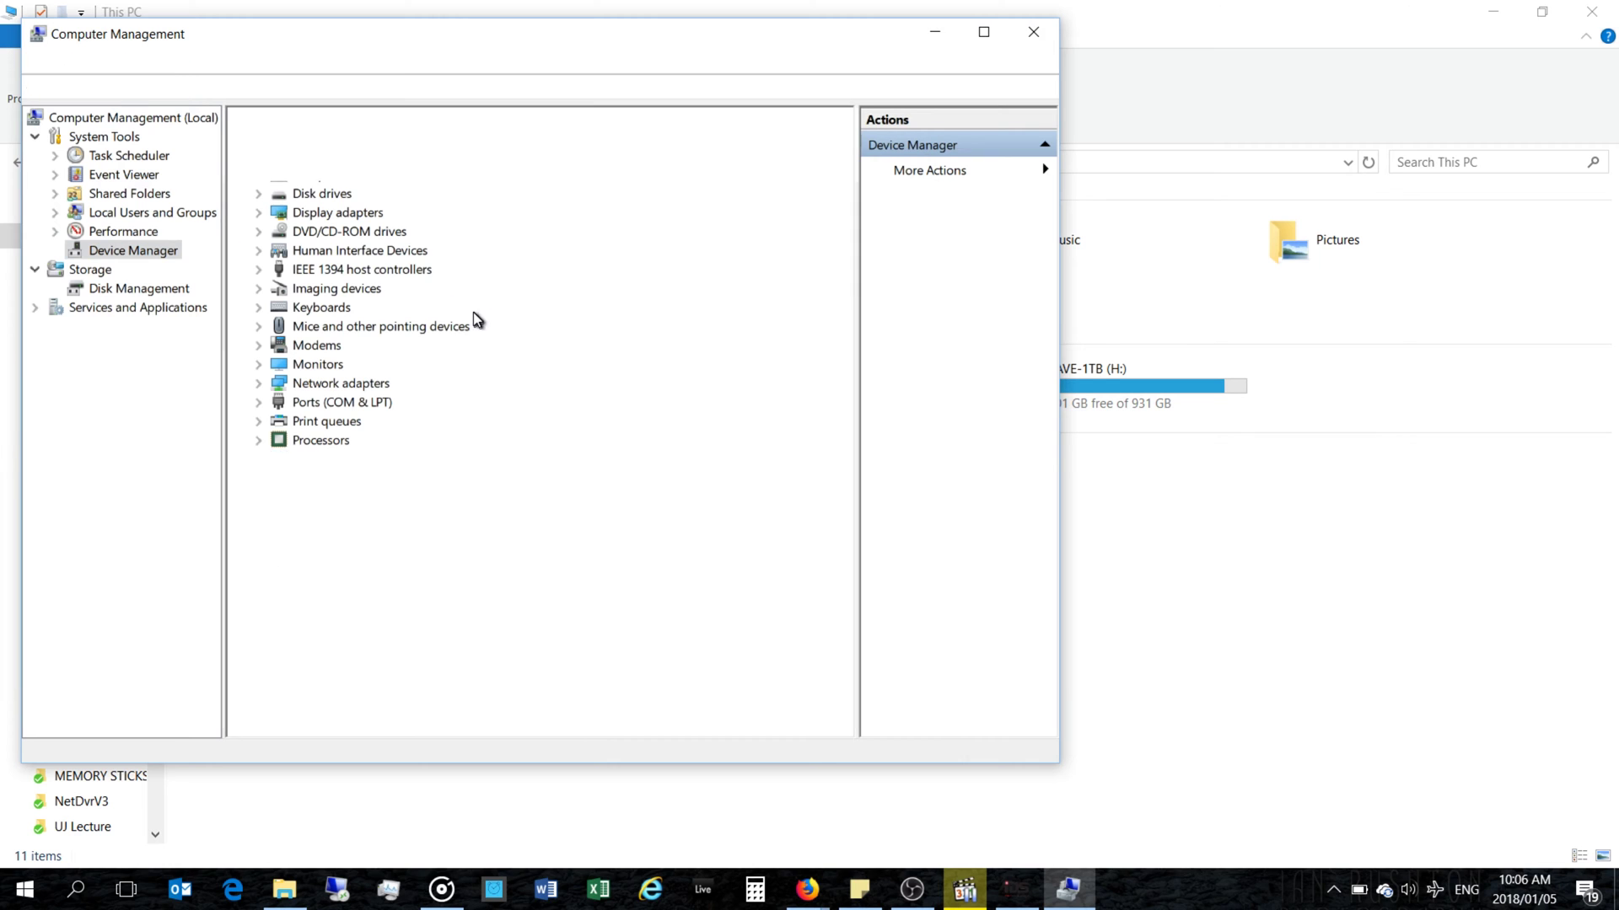
left_click(258, 402)
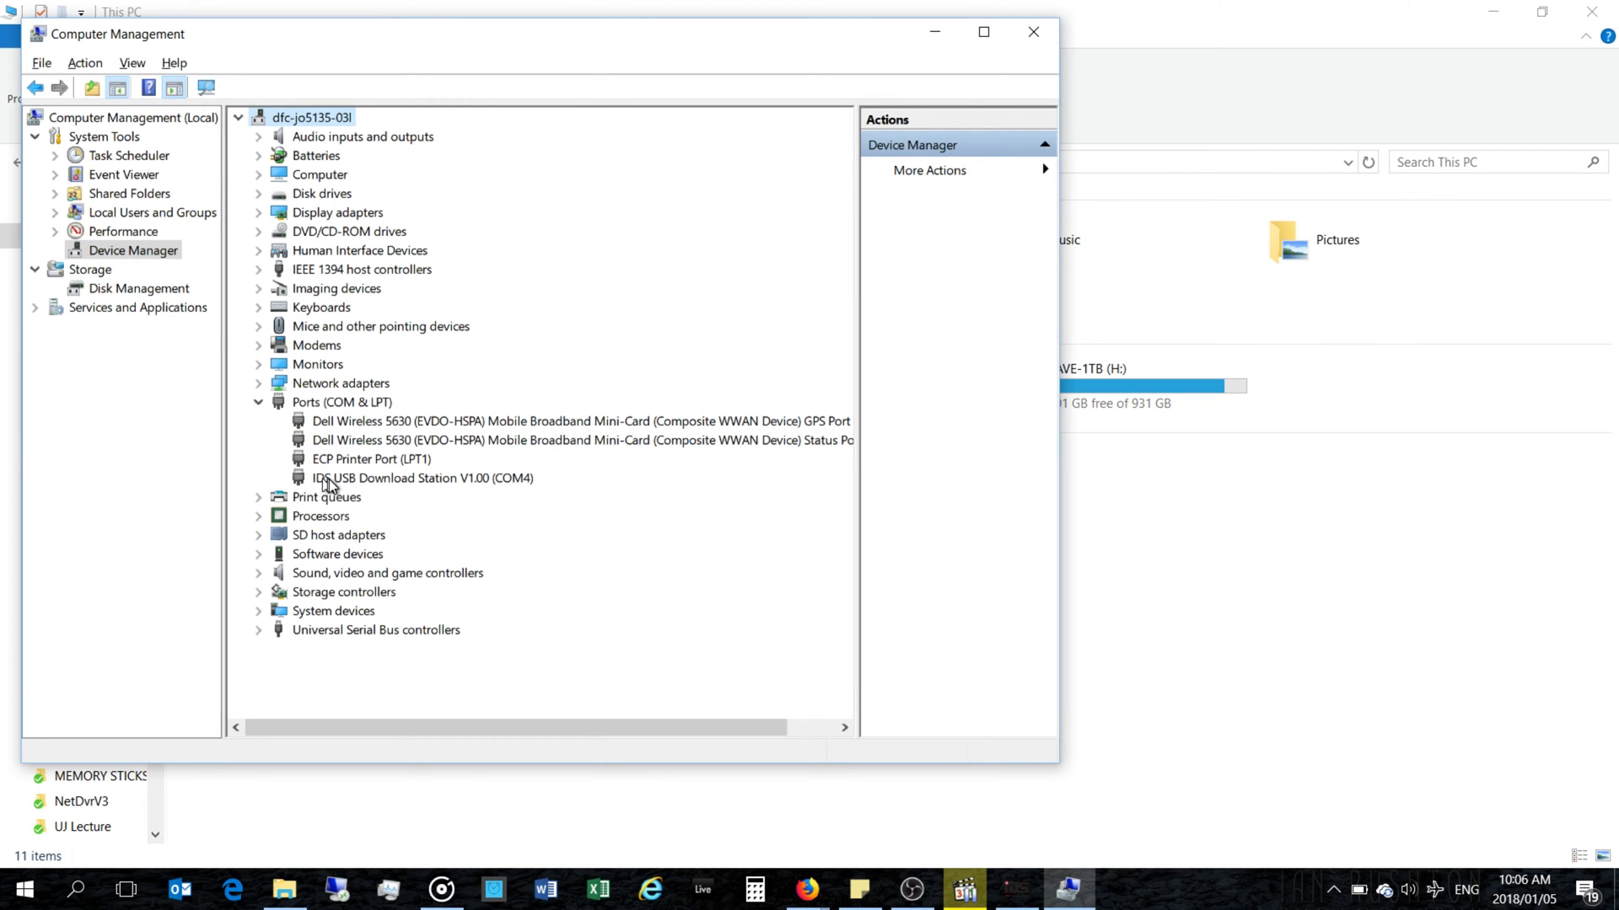
Step: Verify the IDS USB Download Station's port settings (COM4, 9600 bits per second), then minimise Computer Management
left_click(438, 479)
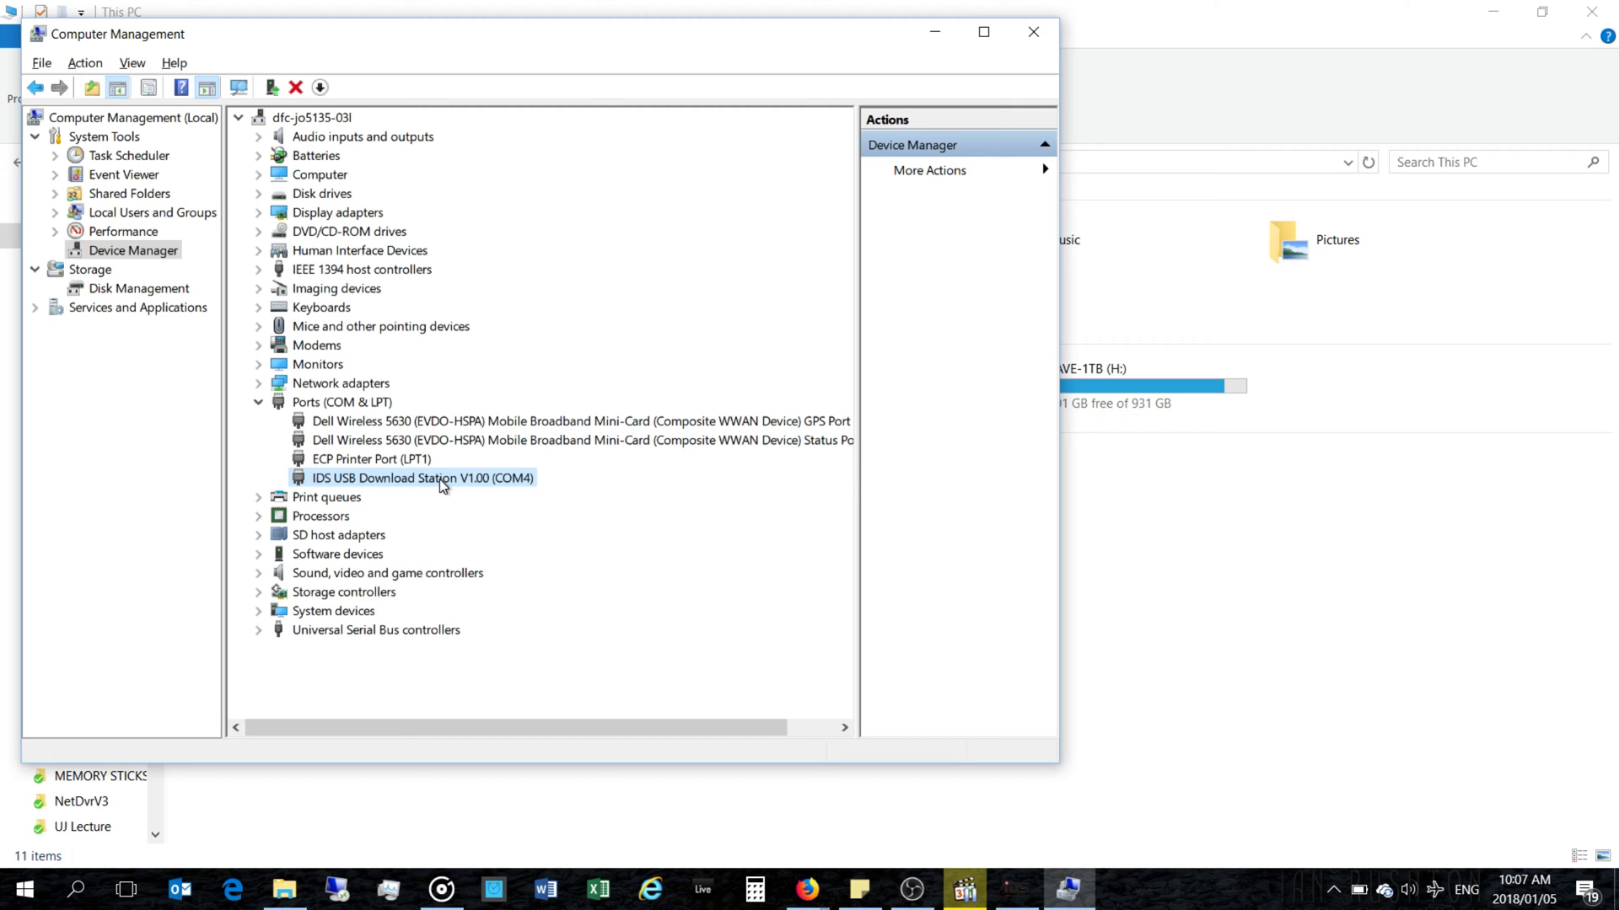
right_click(439, 479)
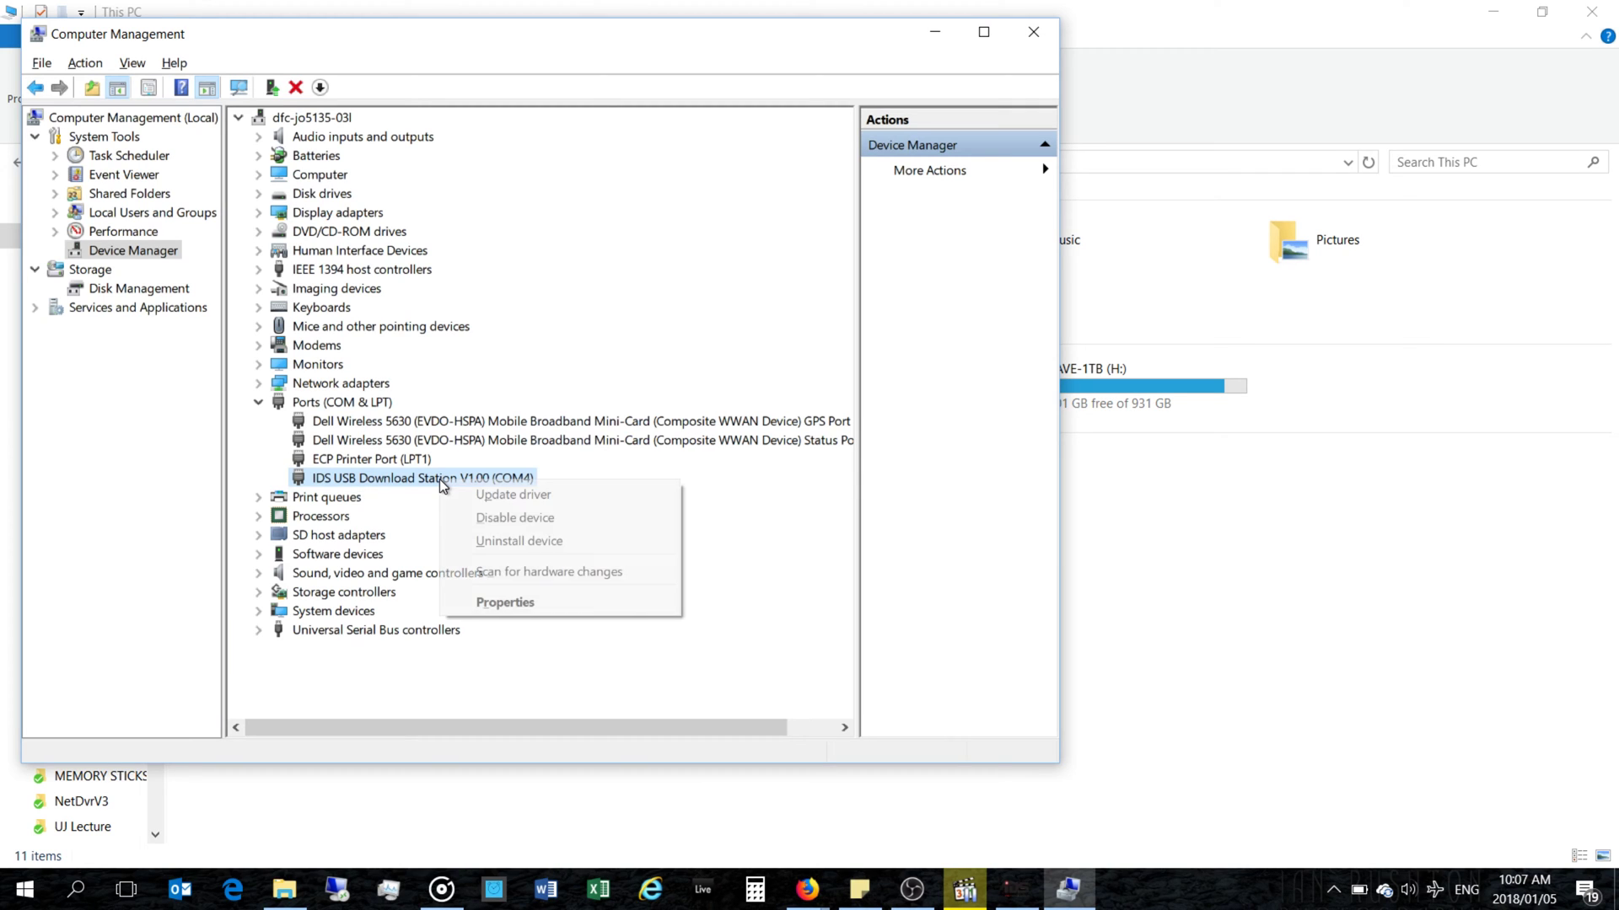
left_click(480, 600)
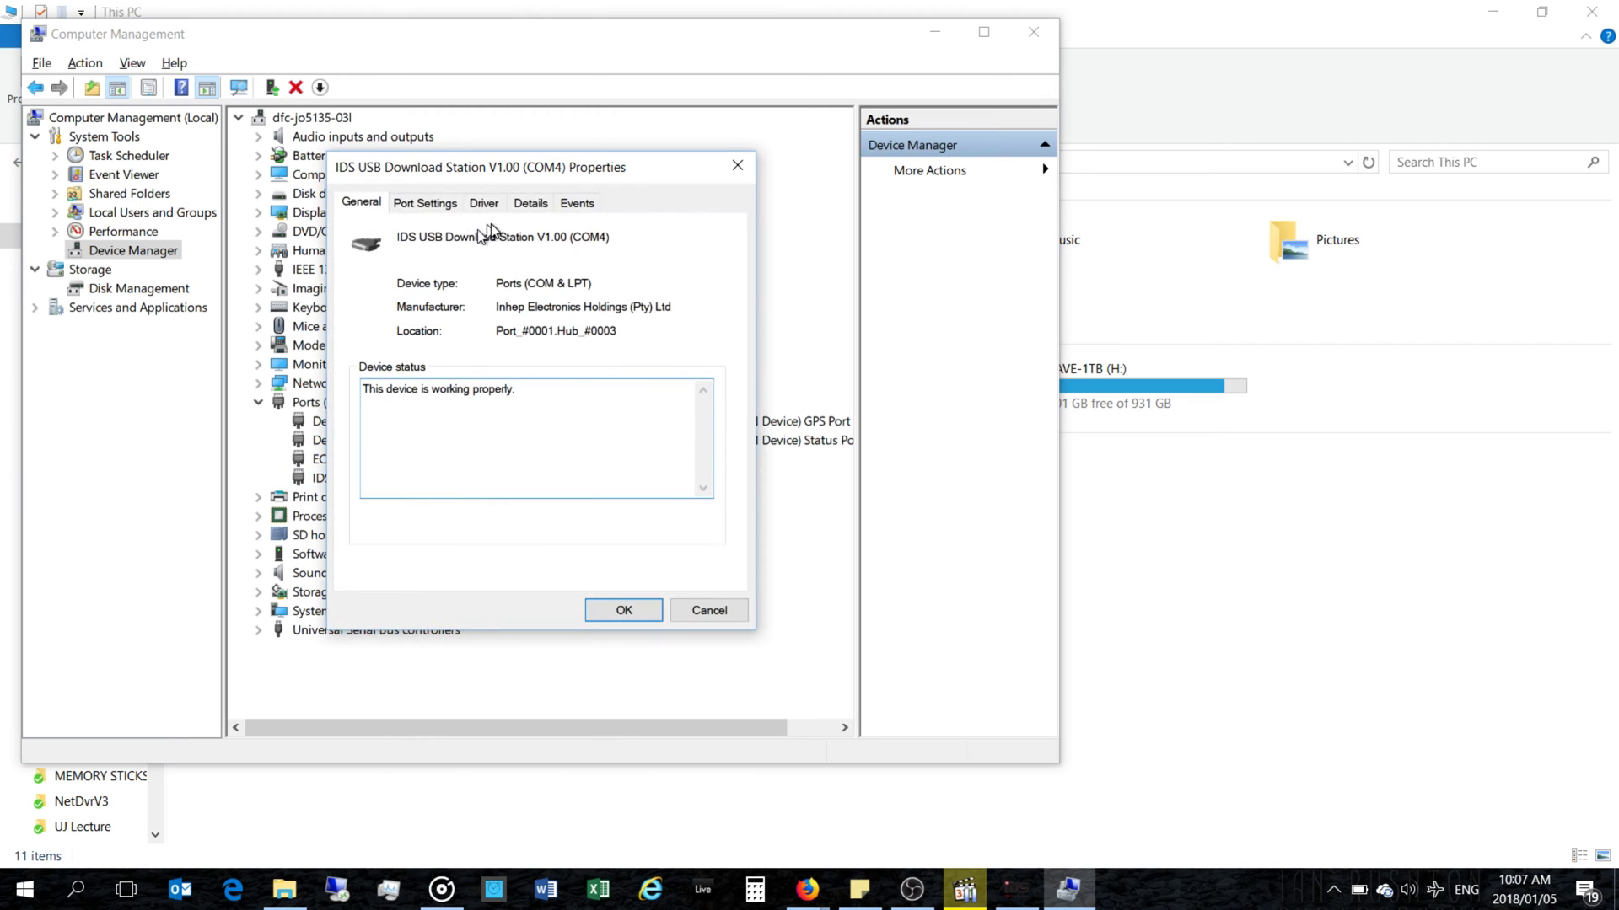
left_click(398, 204)
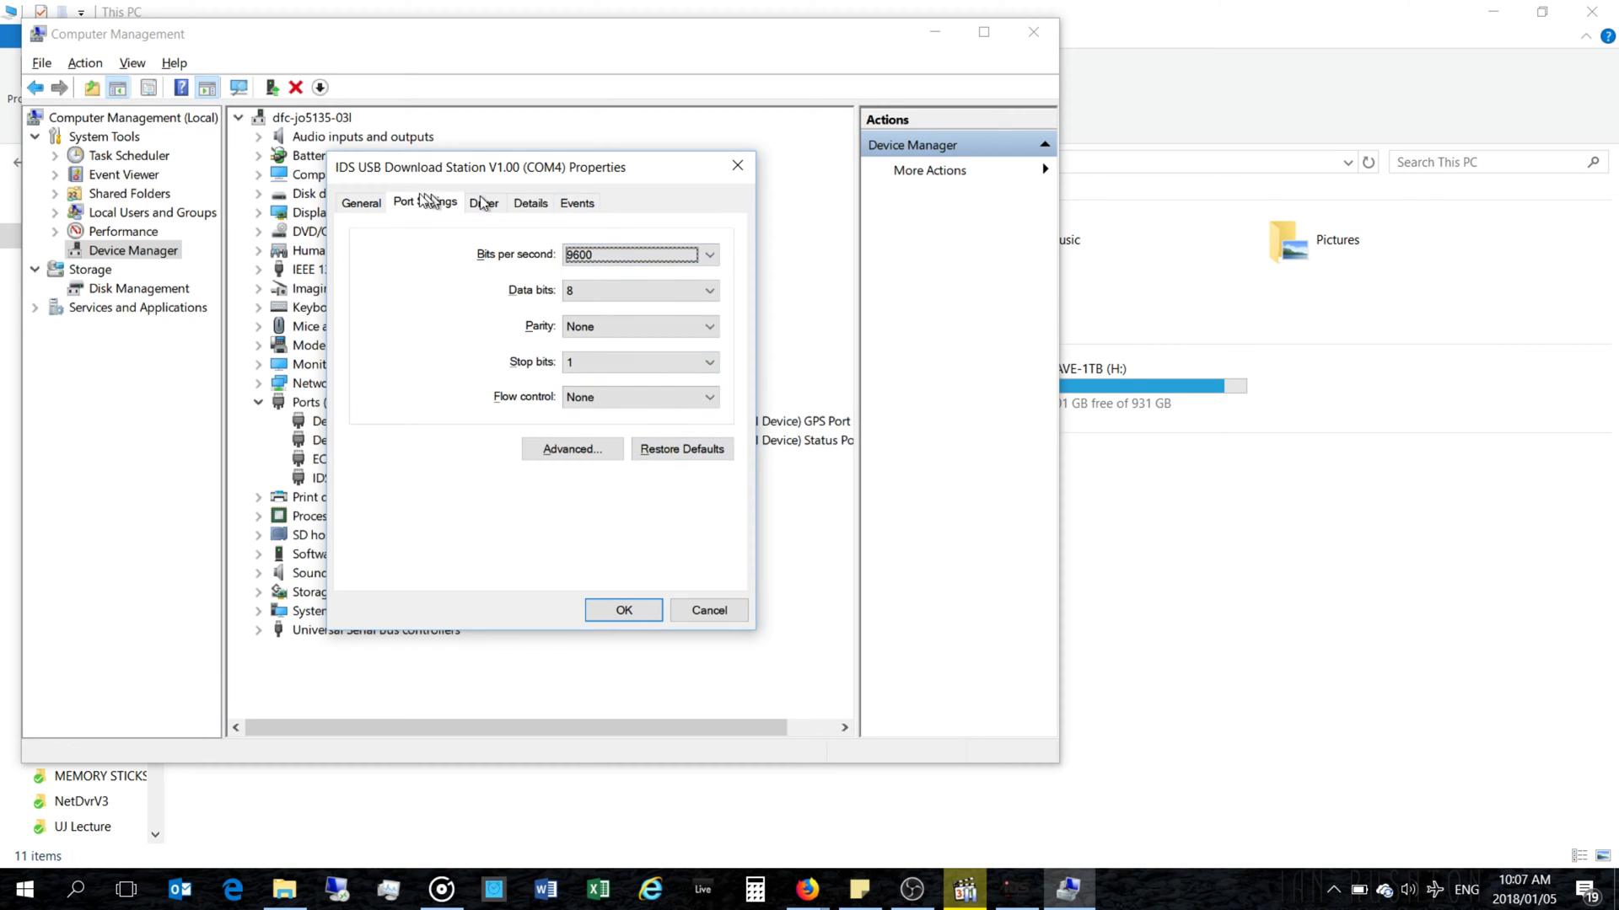
left_click(363, 205)
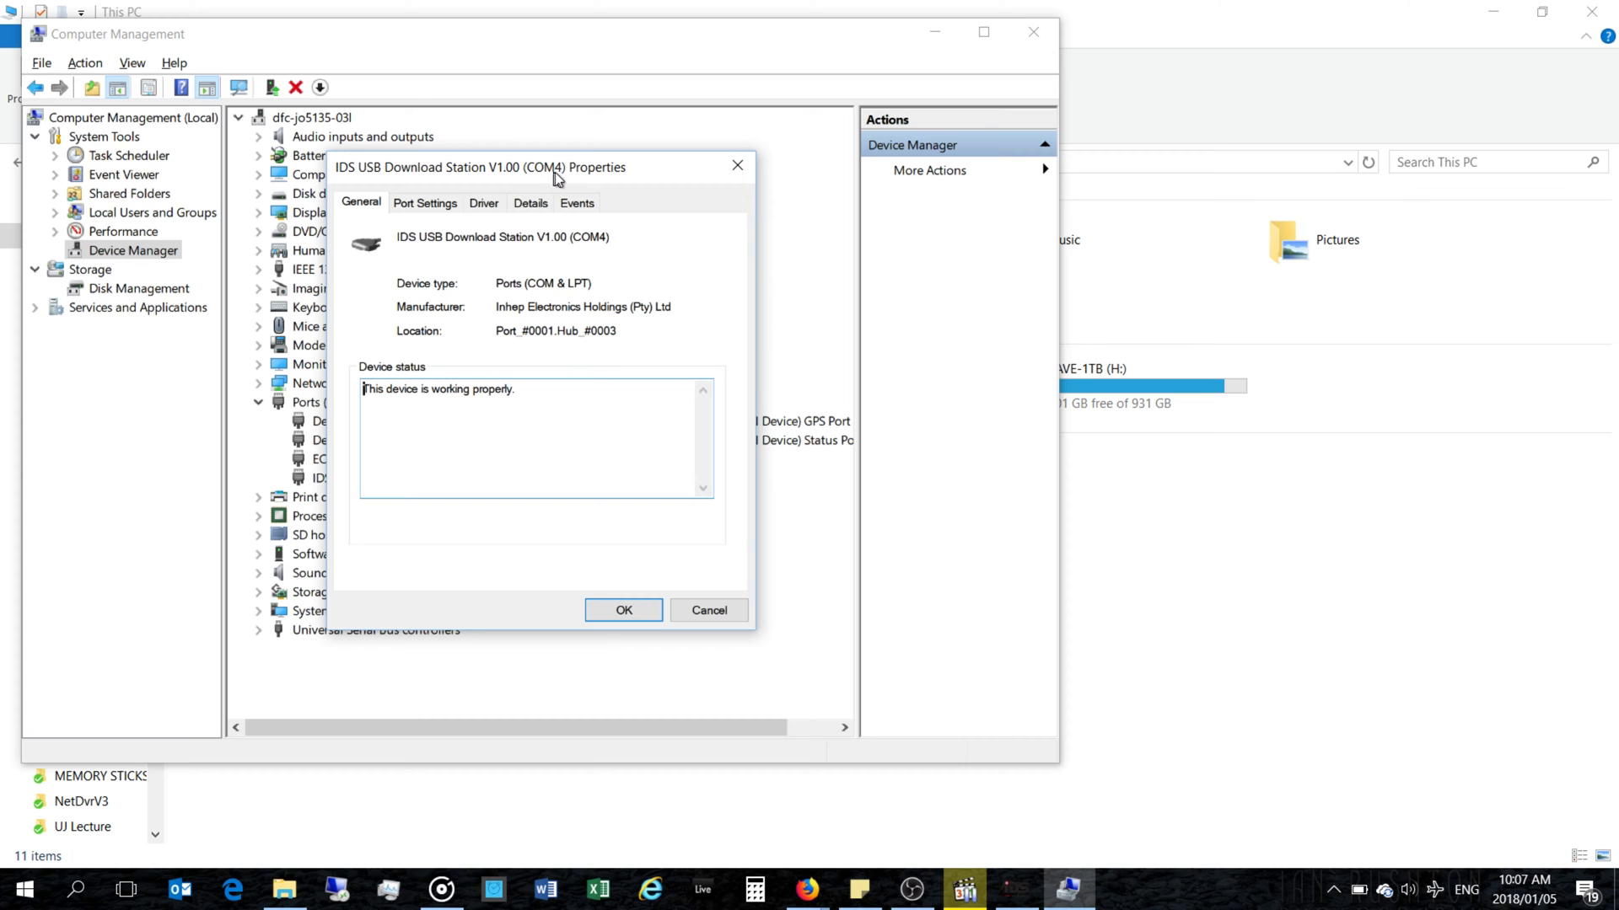
left_click(736, 168)
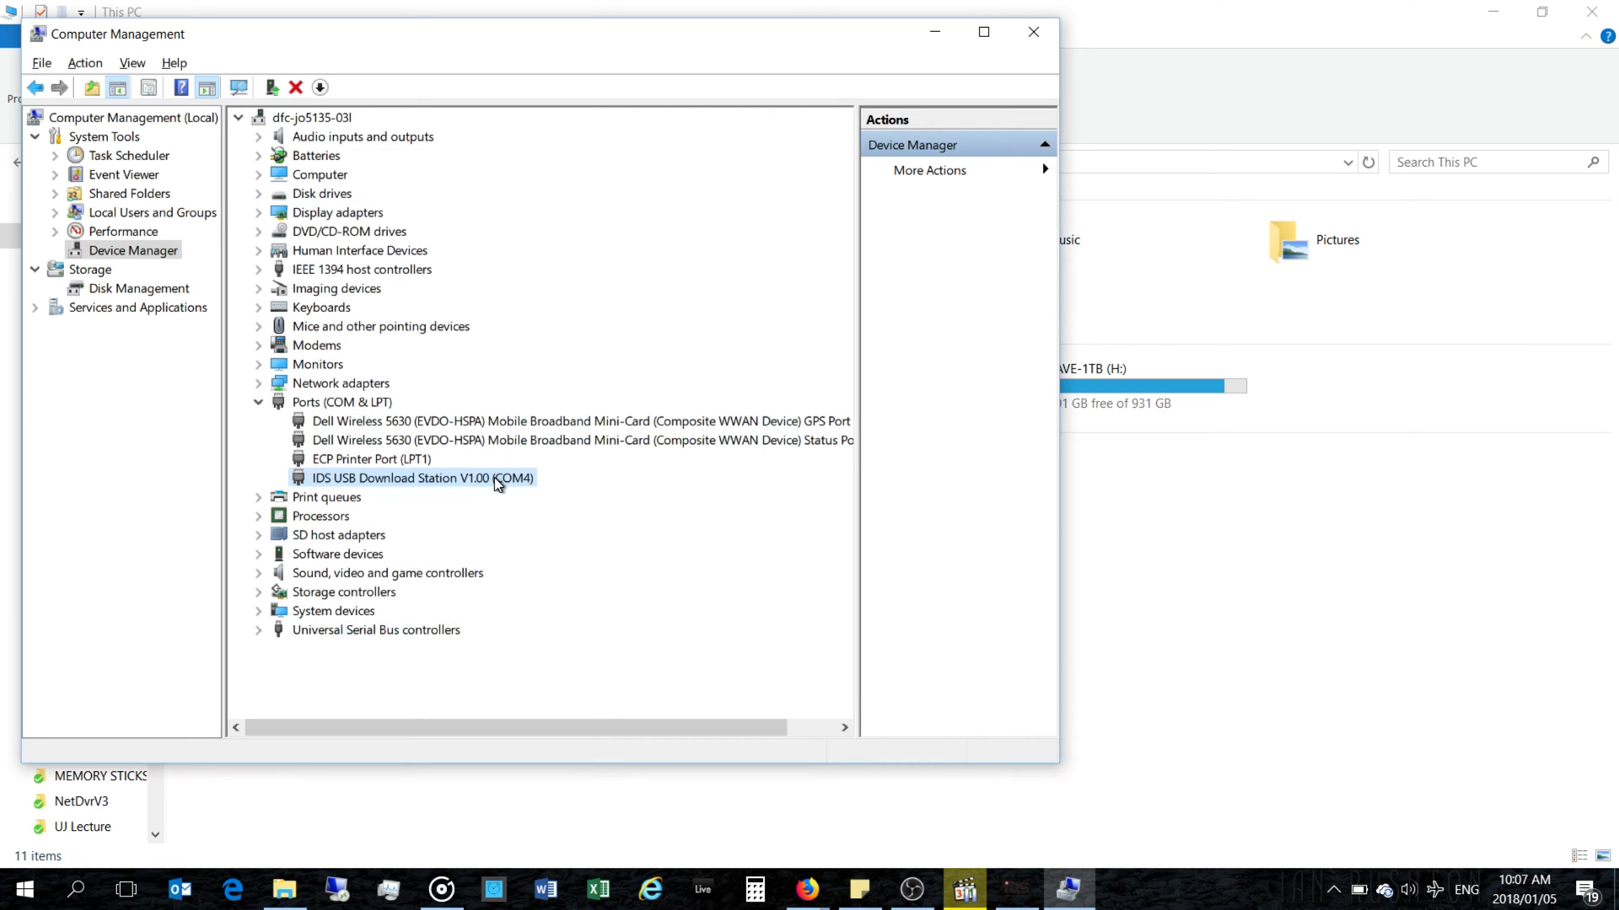
left_click(934, 38)
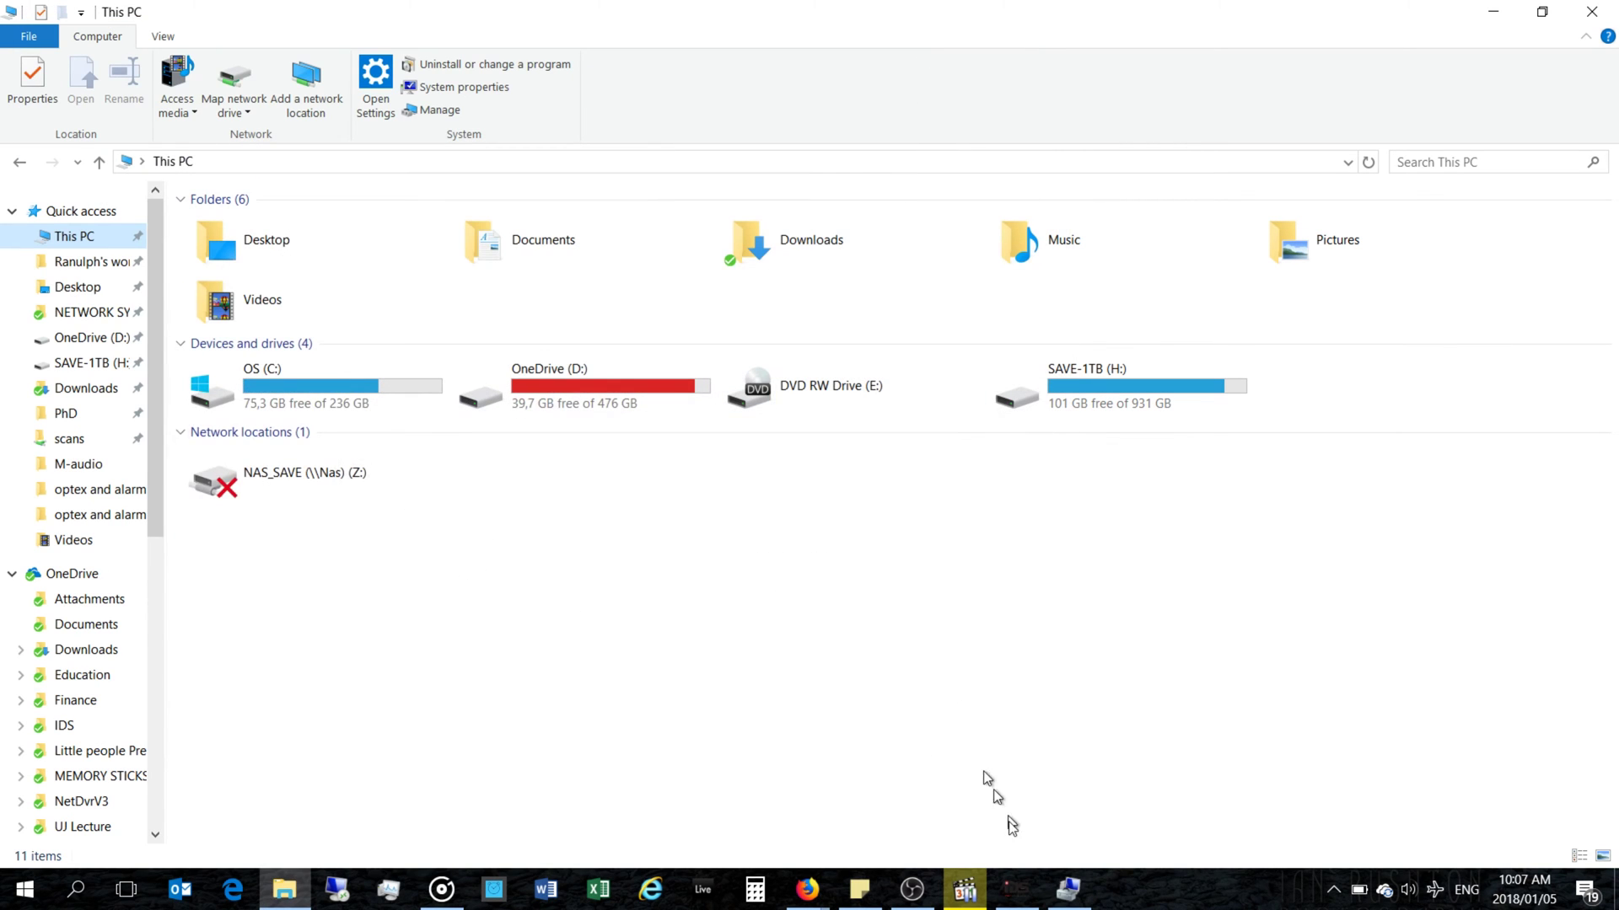
Step: Try connecting to the panel on COM6 and dismiss the Connect Failed error
left_click(1081, 900)
left_click(1016, 889)
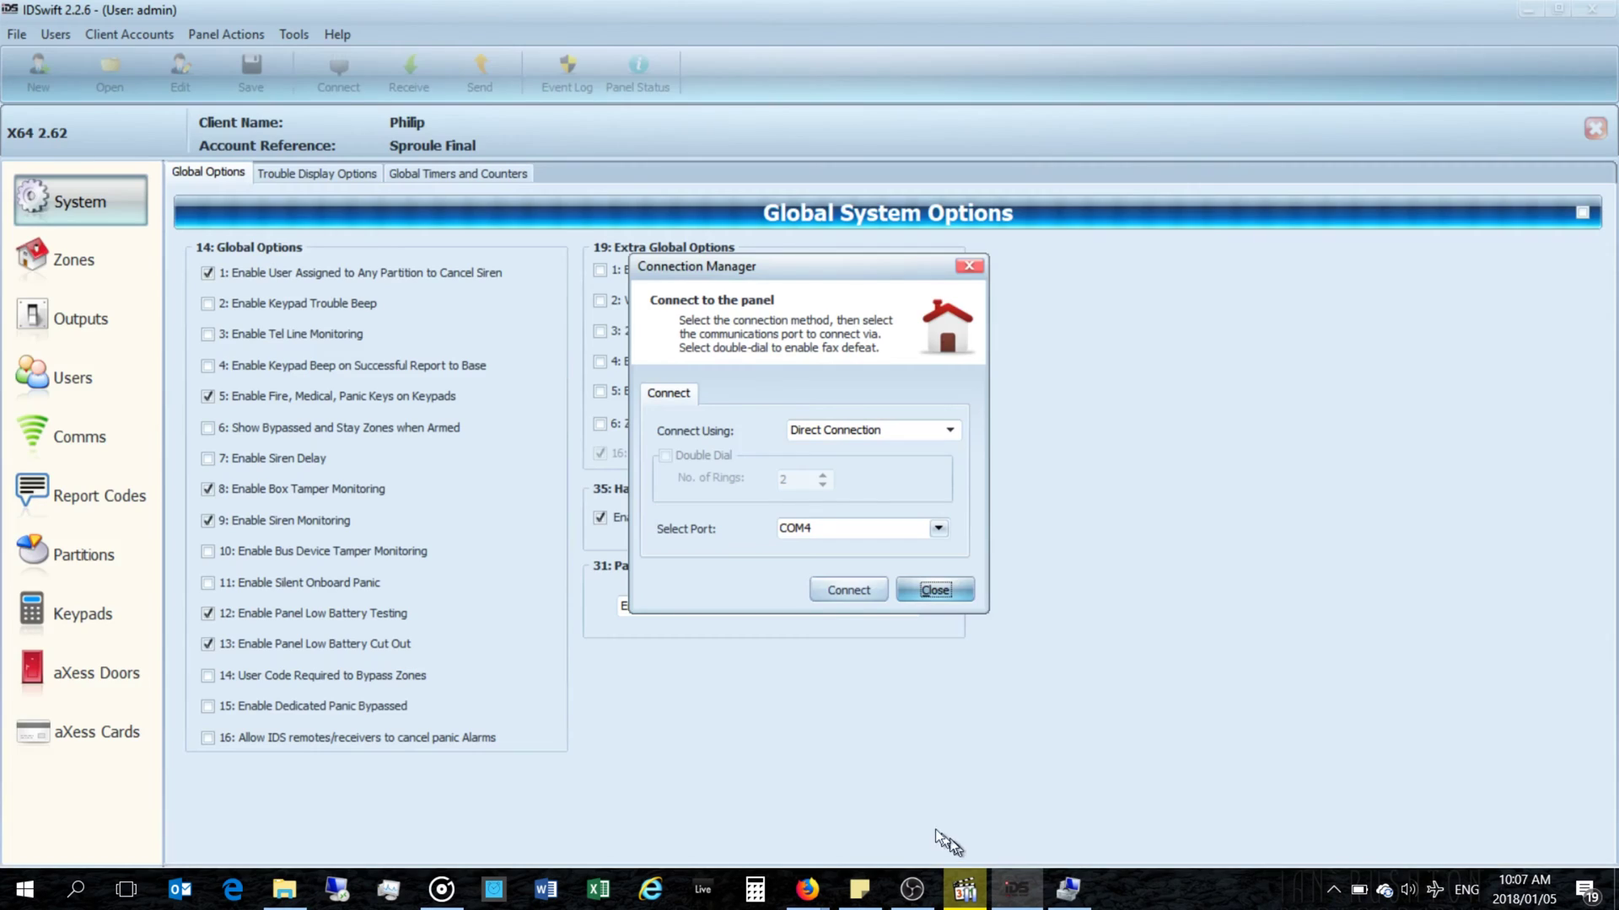
left_click(938, 528)
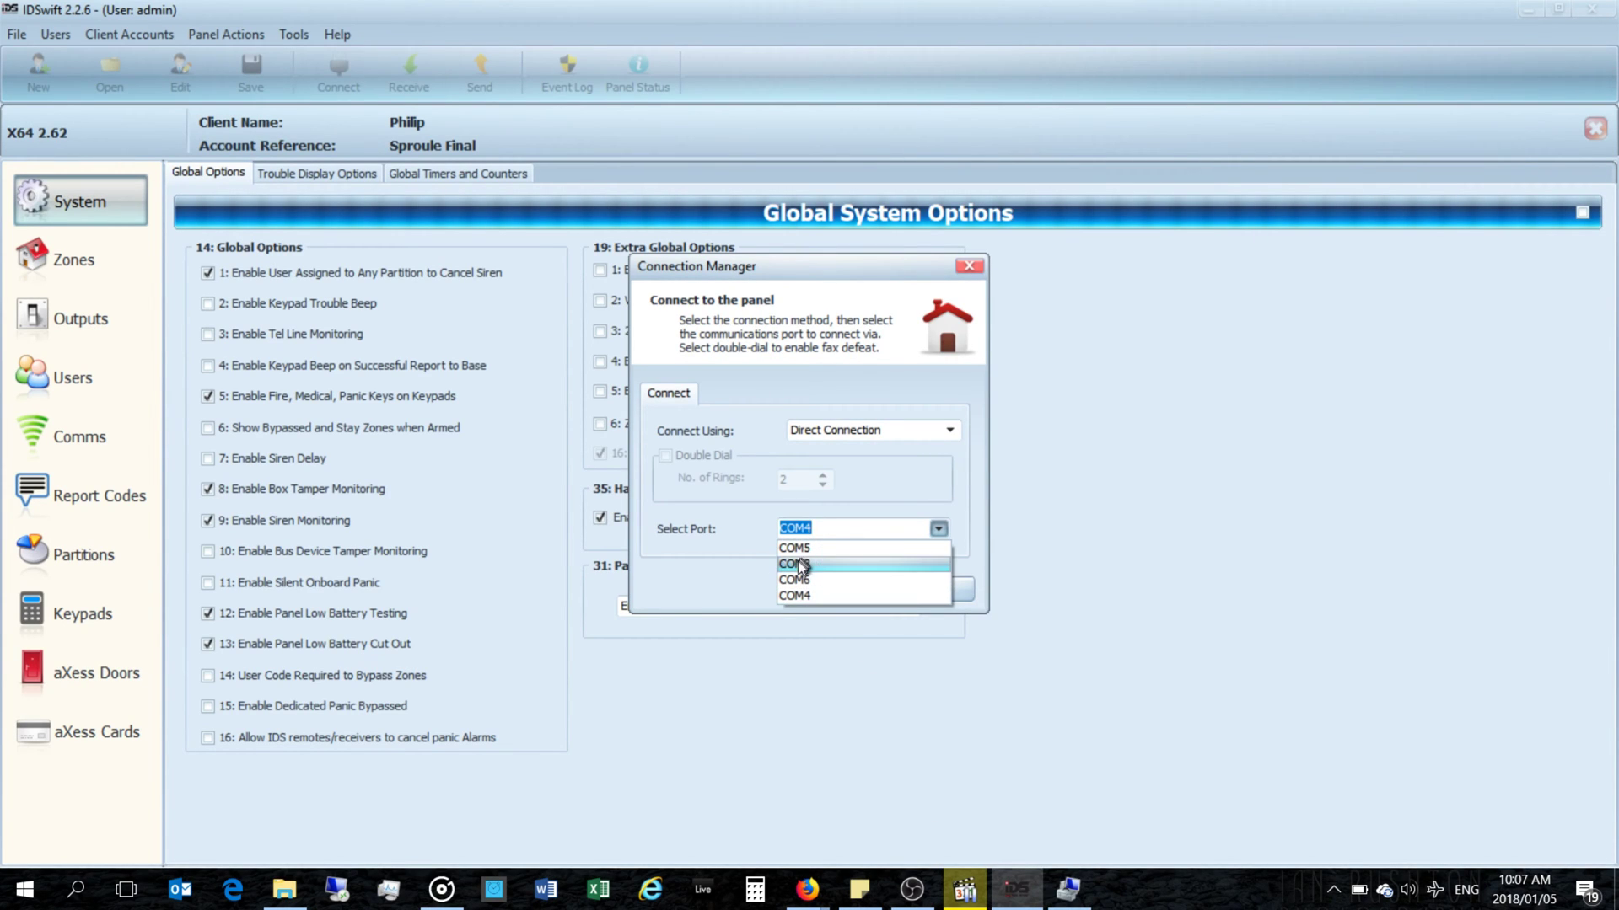
left_click(807, 581)
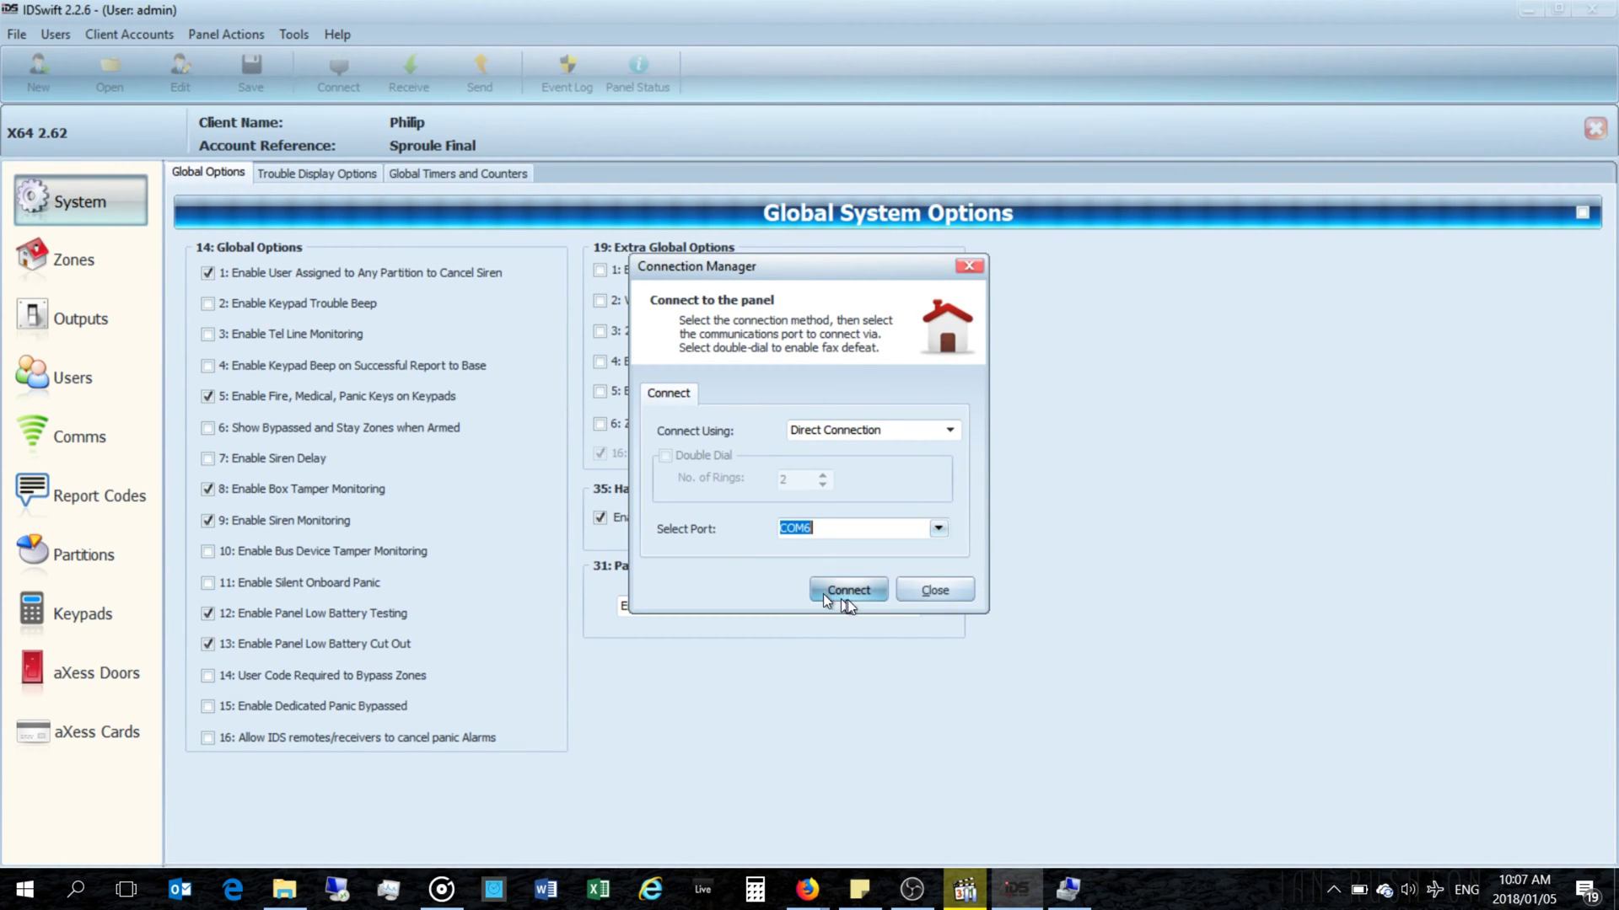
left_click(837, 594)
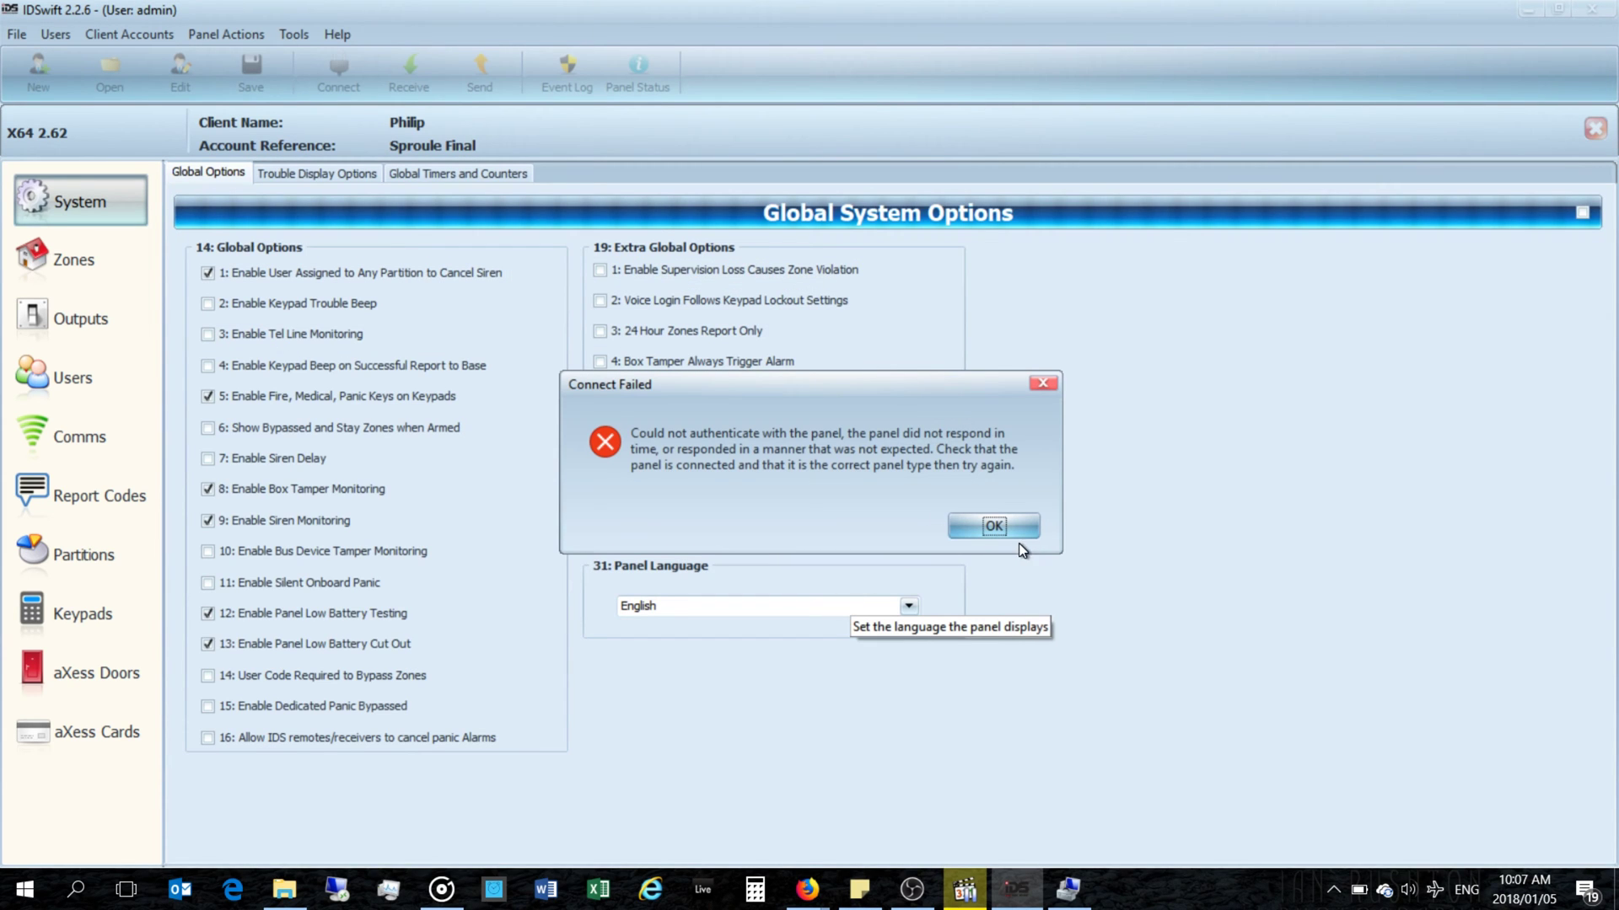
left_click(1018, 529)
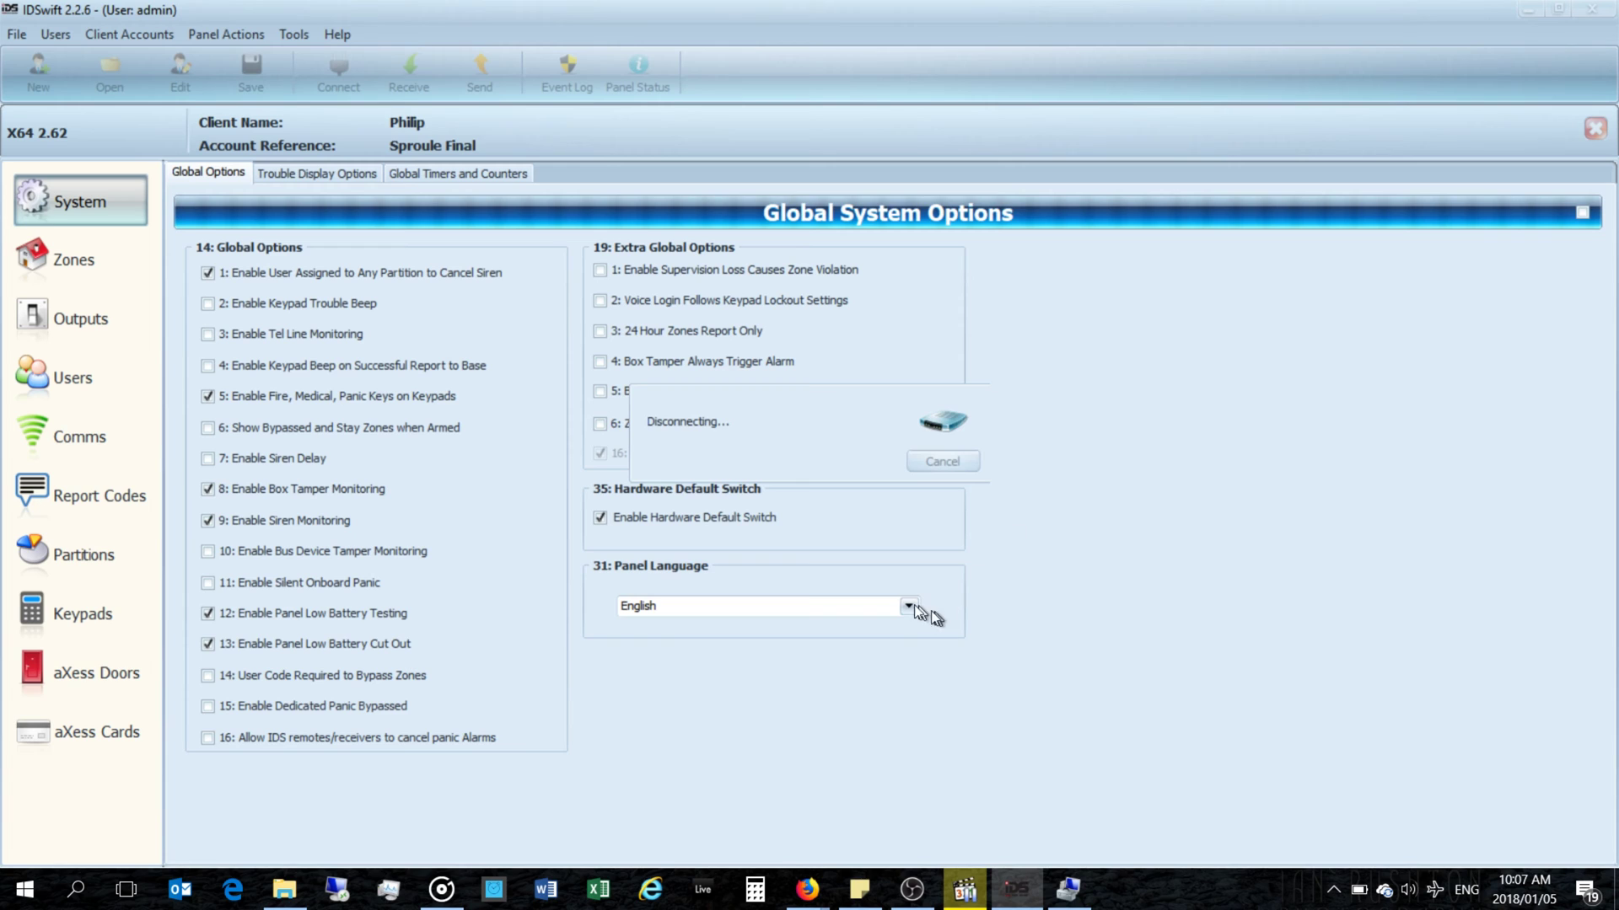
left_click(906, 606)
left_click(1135, 588)
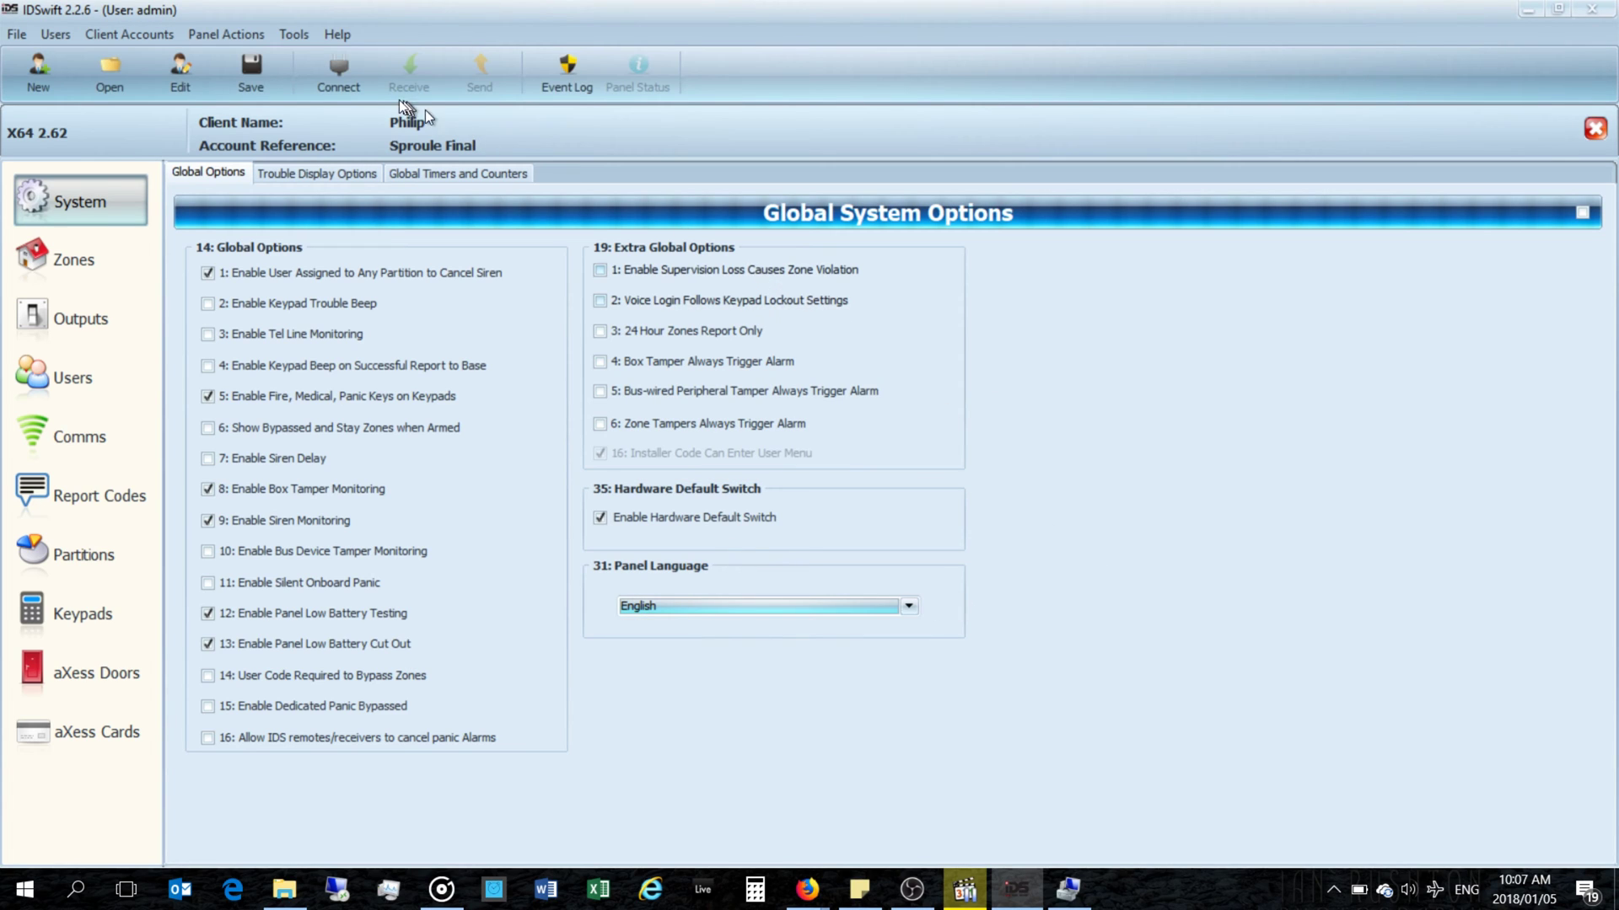
Step: Reconnect to the panel through Connection Manager using COM4
left_click(333, 77)
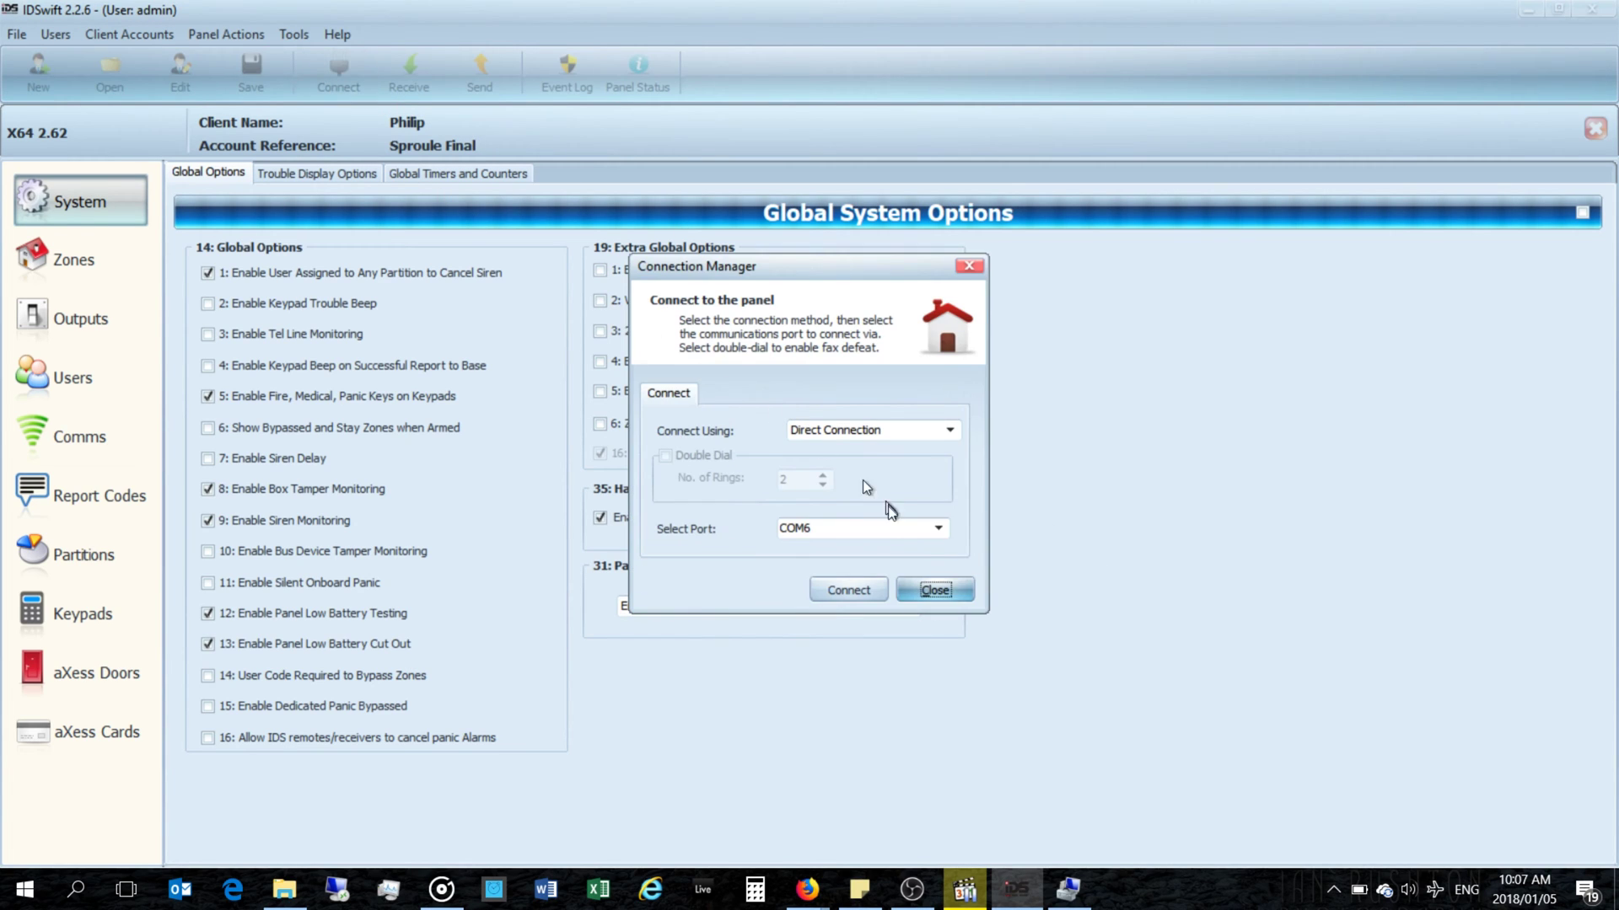
left_click(938, 529)
left_click(805, 595)
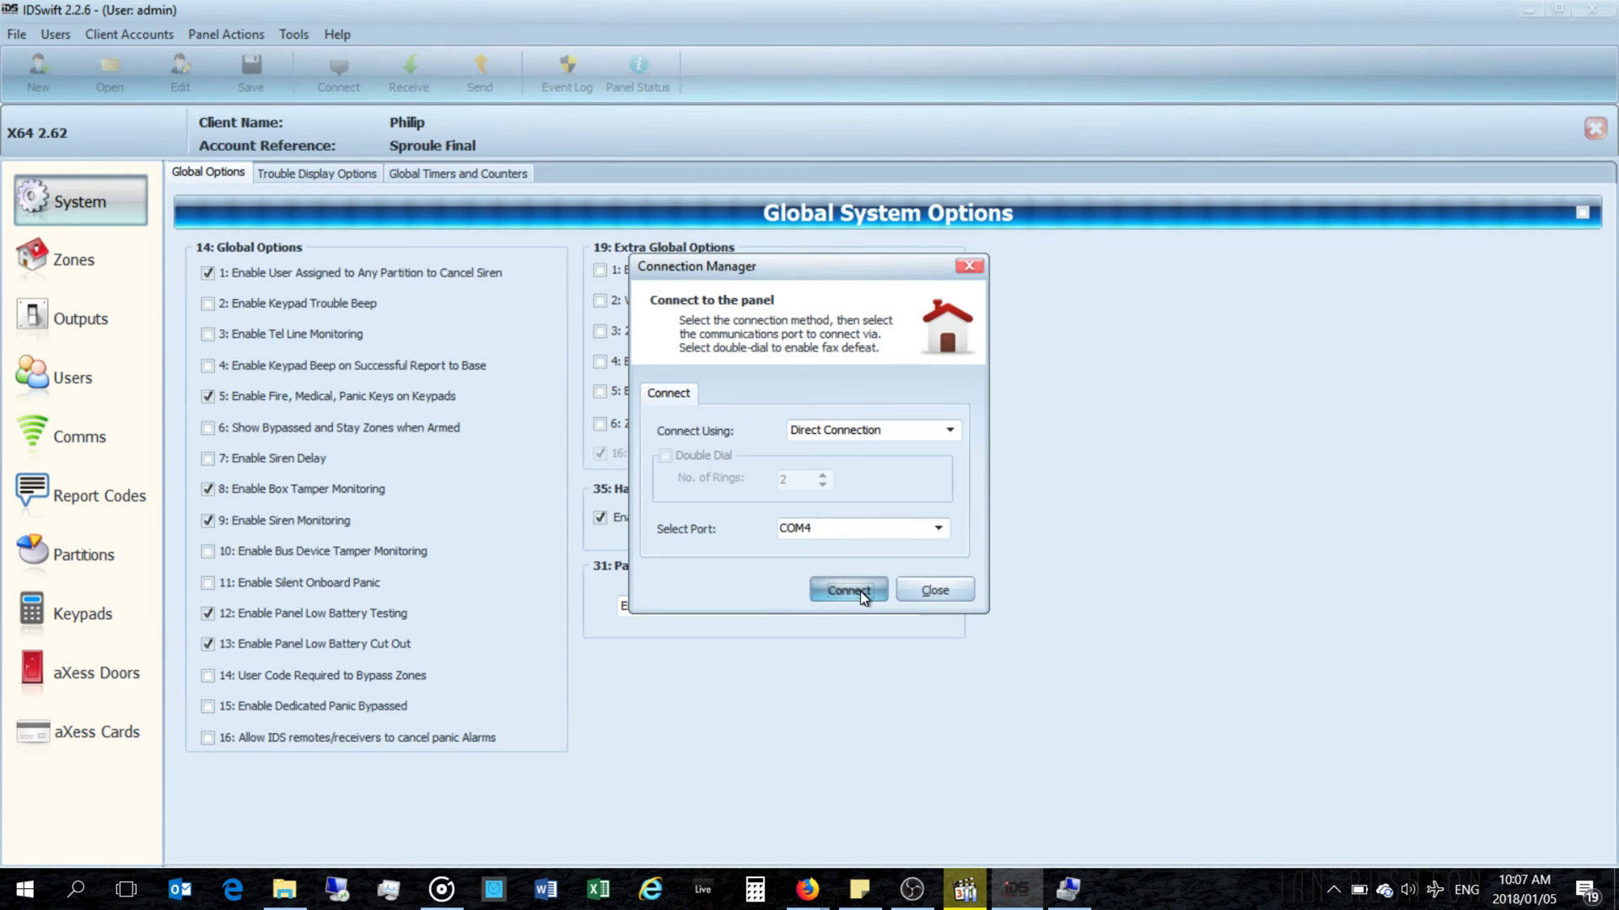
left_click(860, 590)
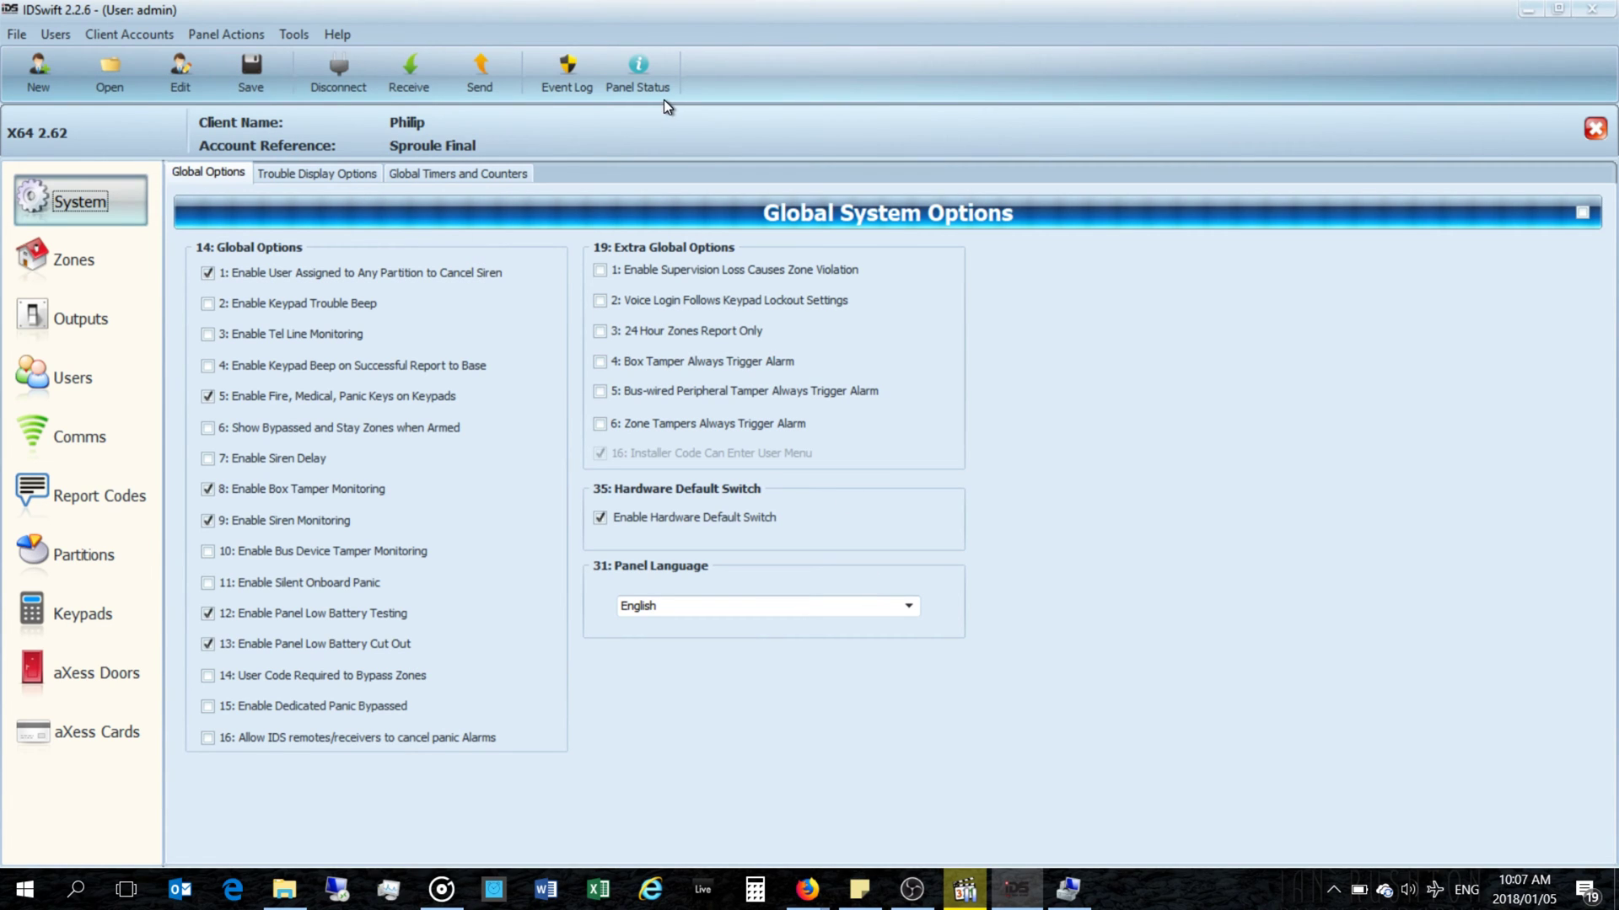
left_click(422, 70)
Step: Receive the full panel configuration and save the X64 2.62 client account
left_click(427, 111)
left_click(247, 76)
left_click(51, 76)
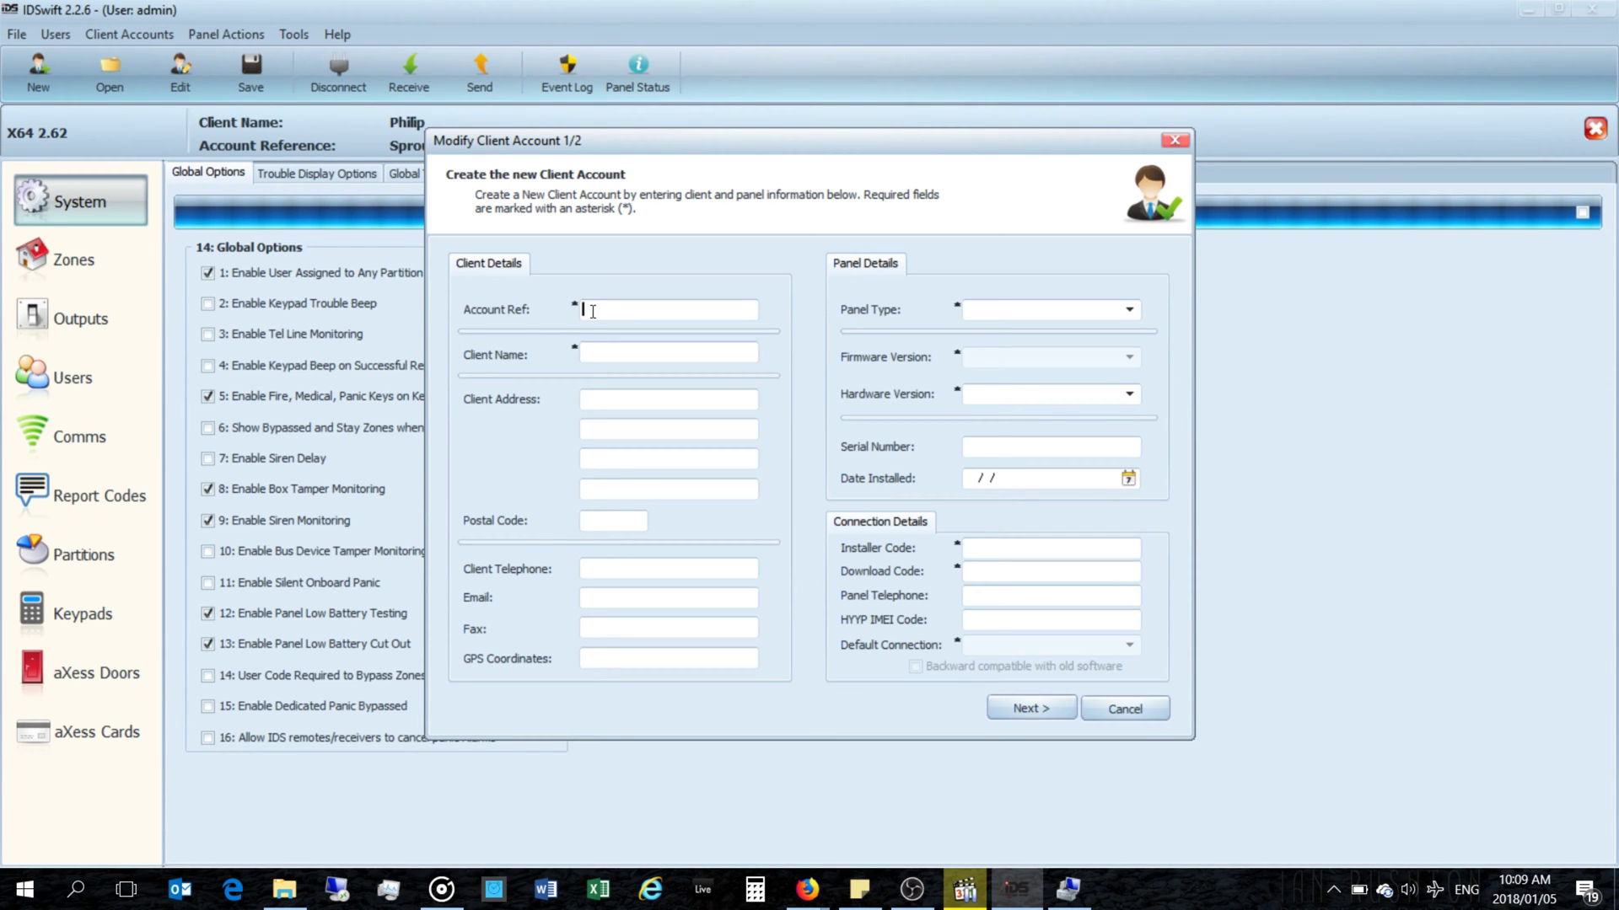
Step: Enter the new account's reference and the client's name
type(" N")
type("n ")
type("201")
left_click_drag(707, 311, 577, 297)
left_click(589, 348)
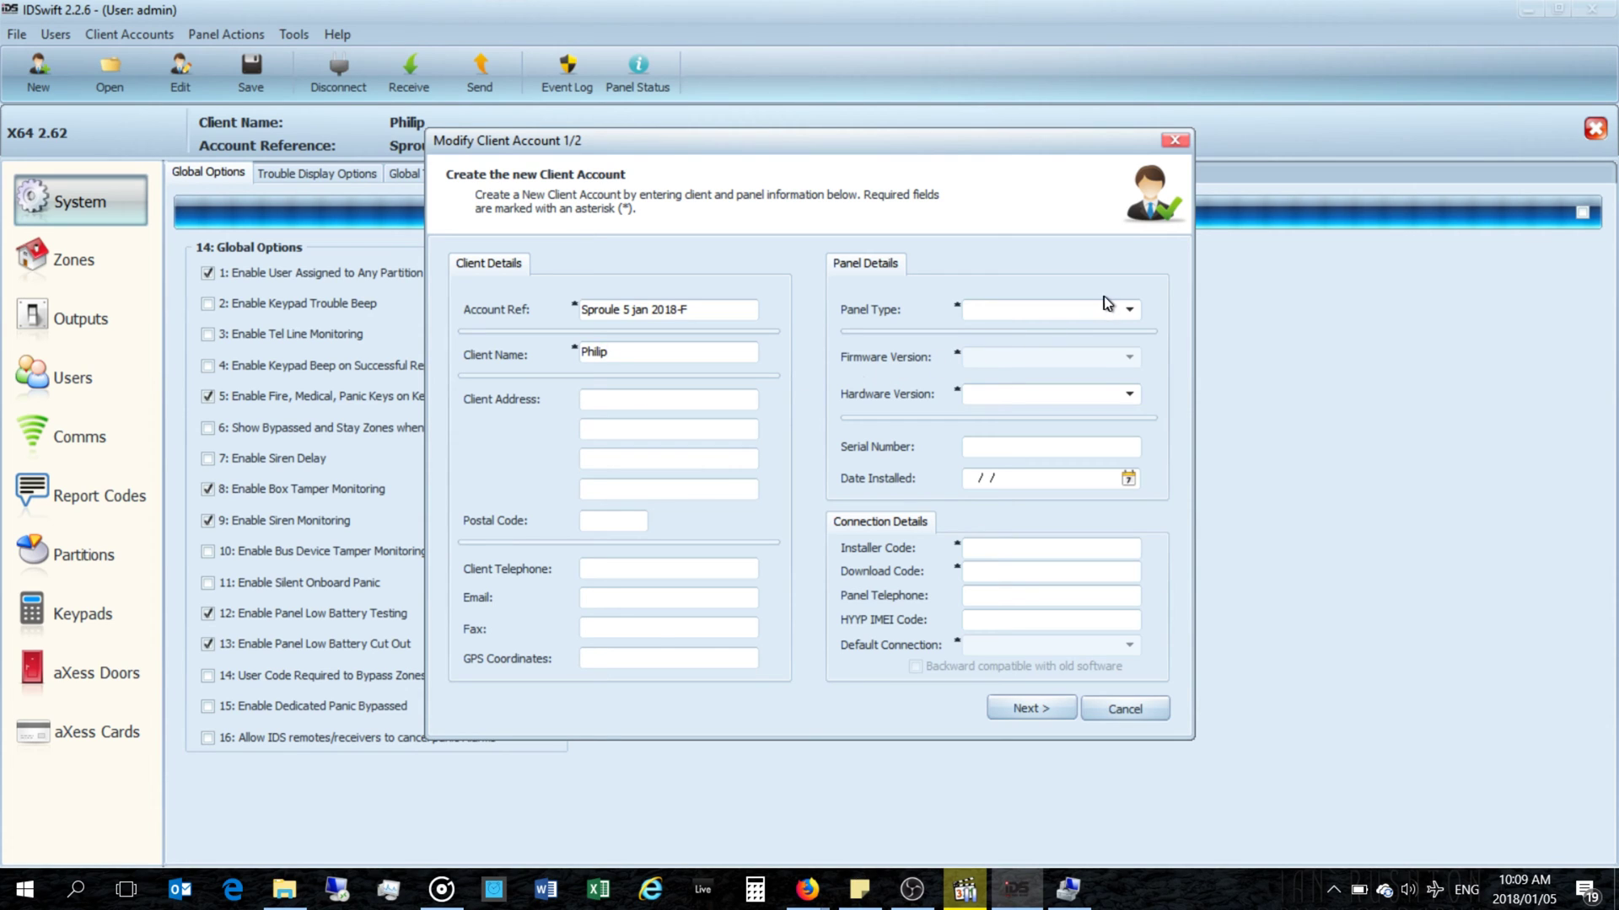
Step: Set panel type X64, firmware 2.6x, hardware C02, codes, and Direct Connection as default
left_click(1121, 310)
left_click(981, 378)
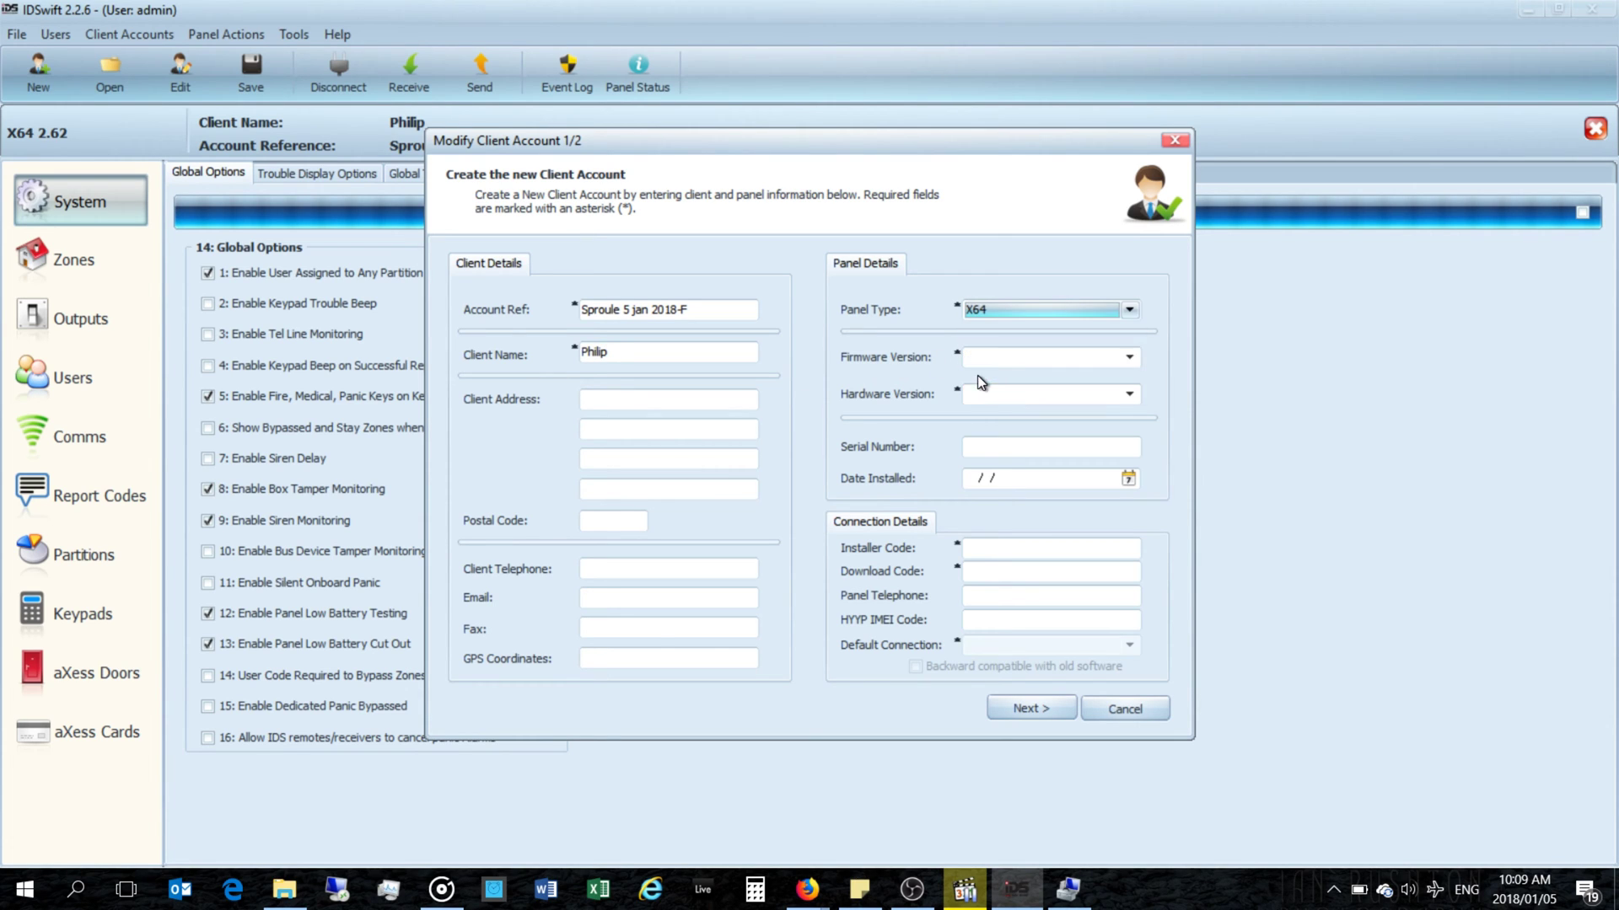
left_click(1012, 364)
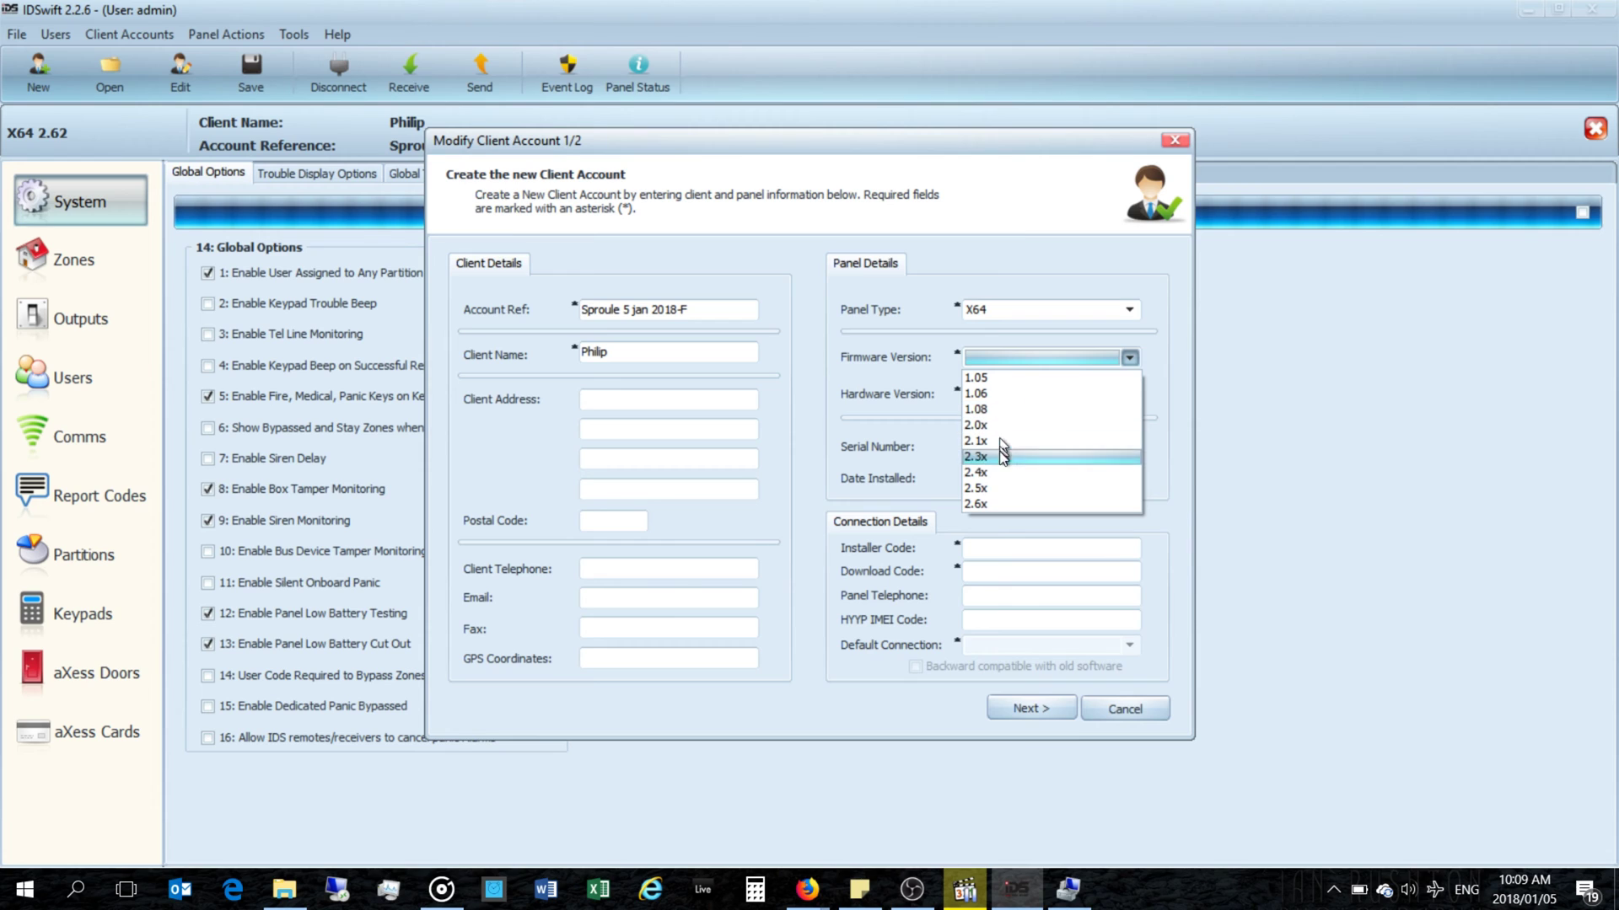
left_click(1000, 503)
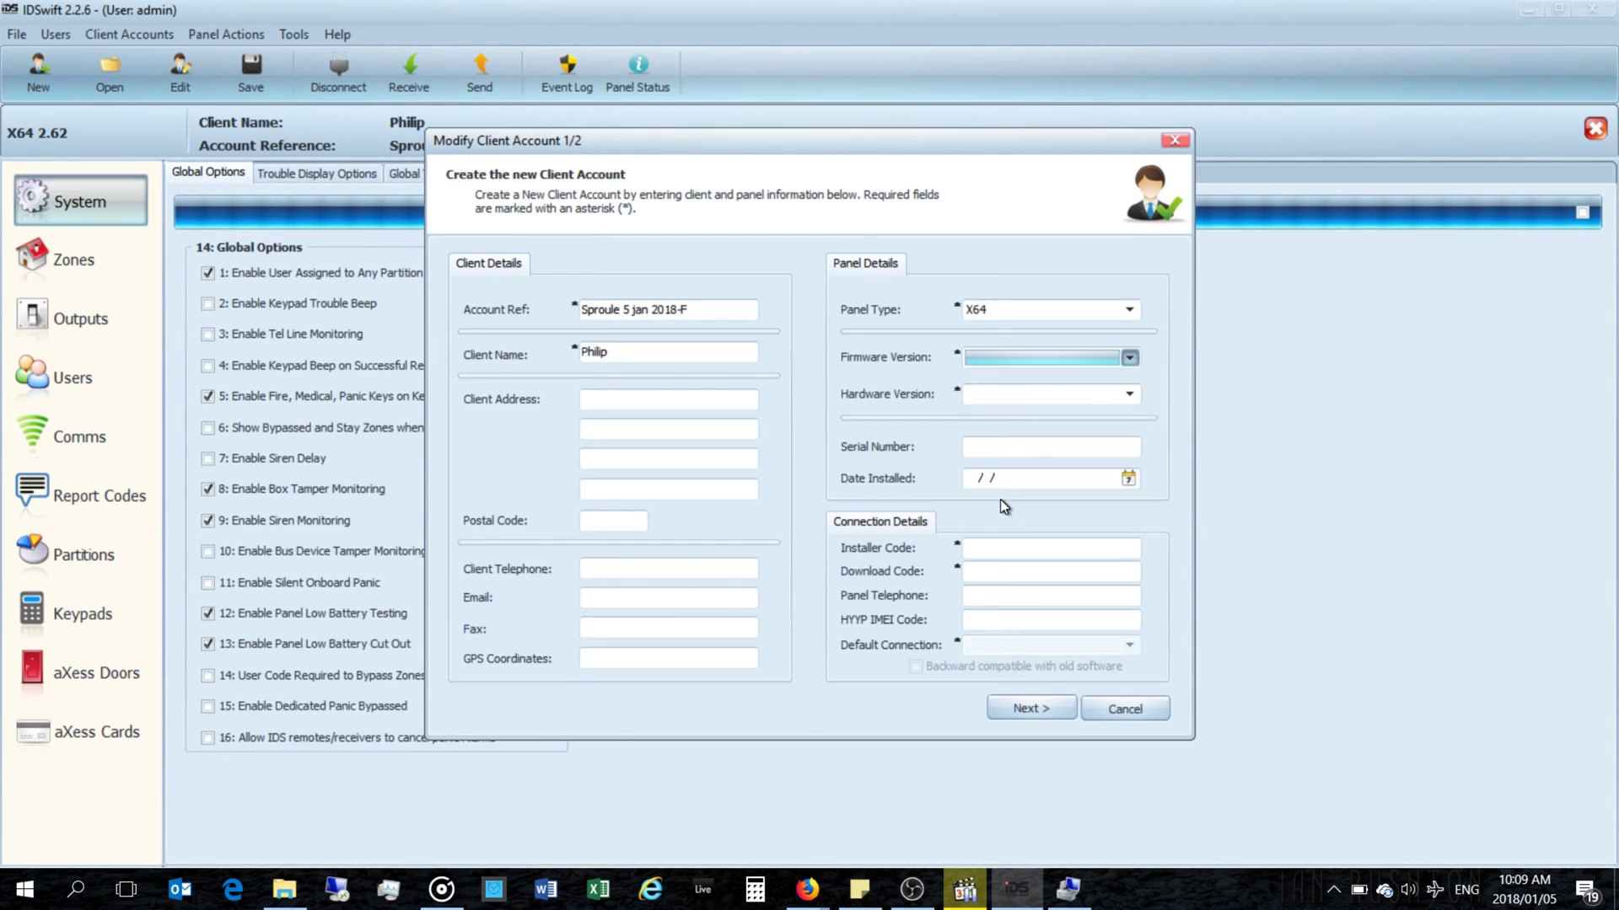
left_click(1015, 397)
left_click(1013, 413)
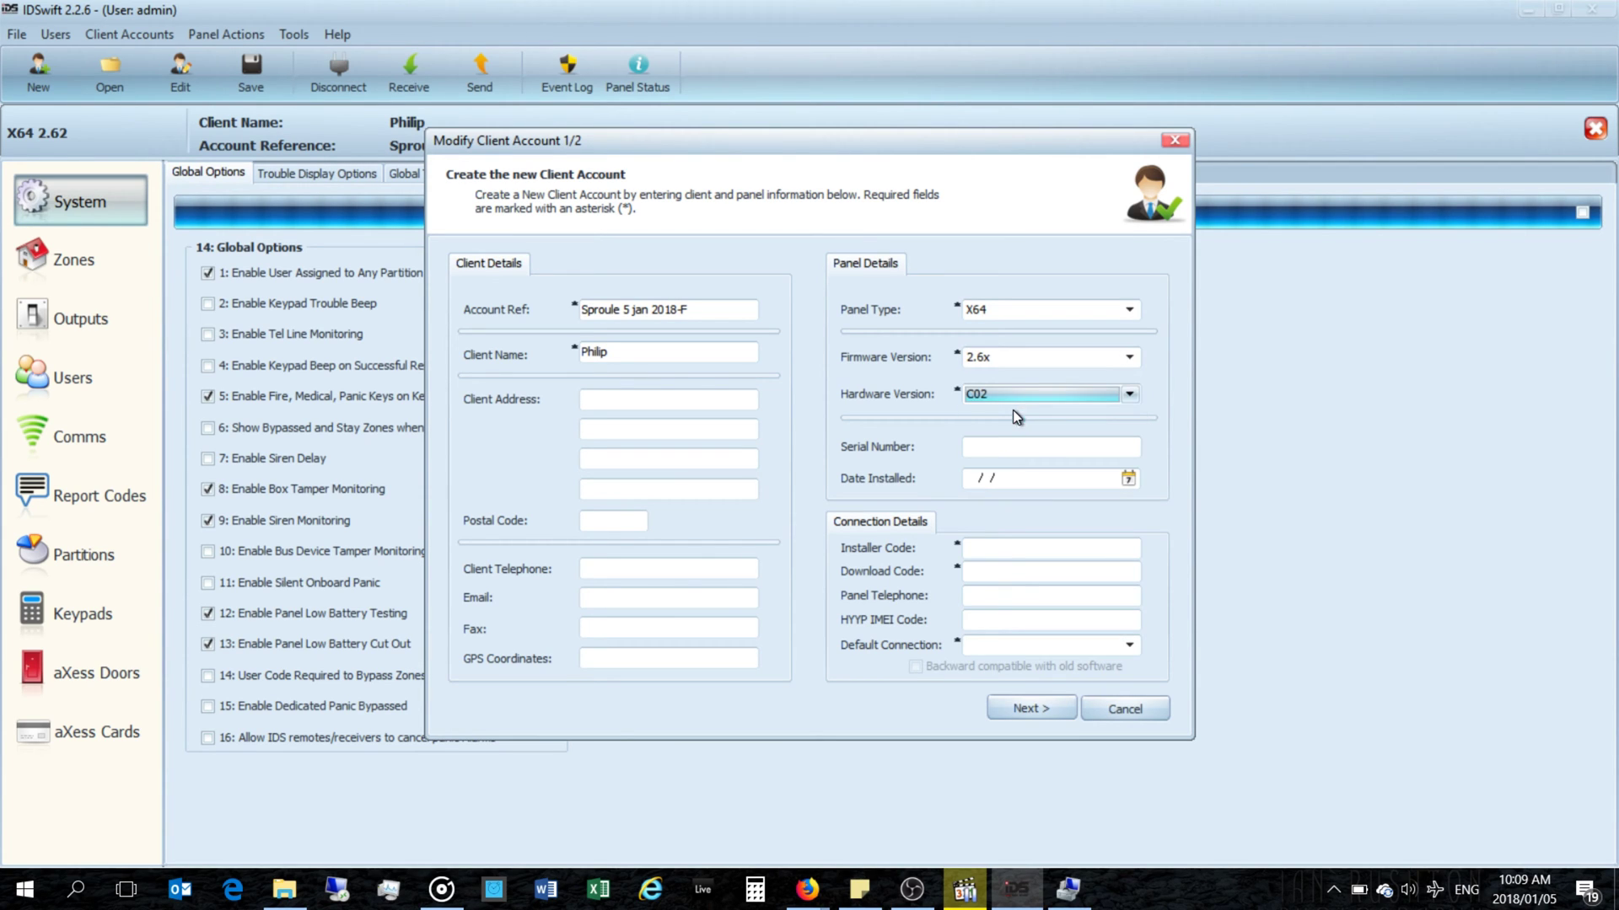
left_click(1017, 449)
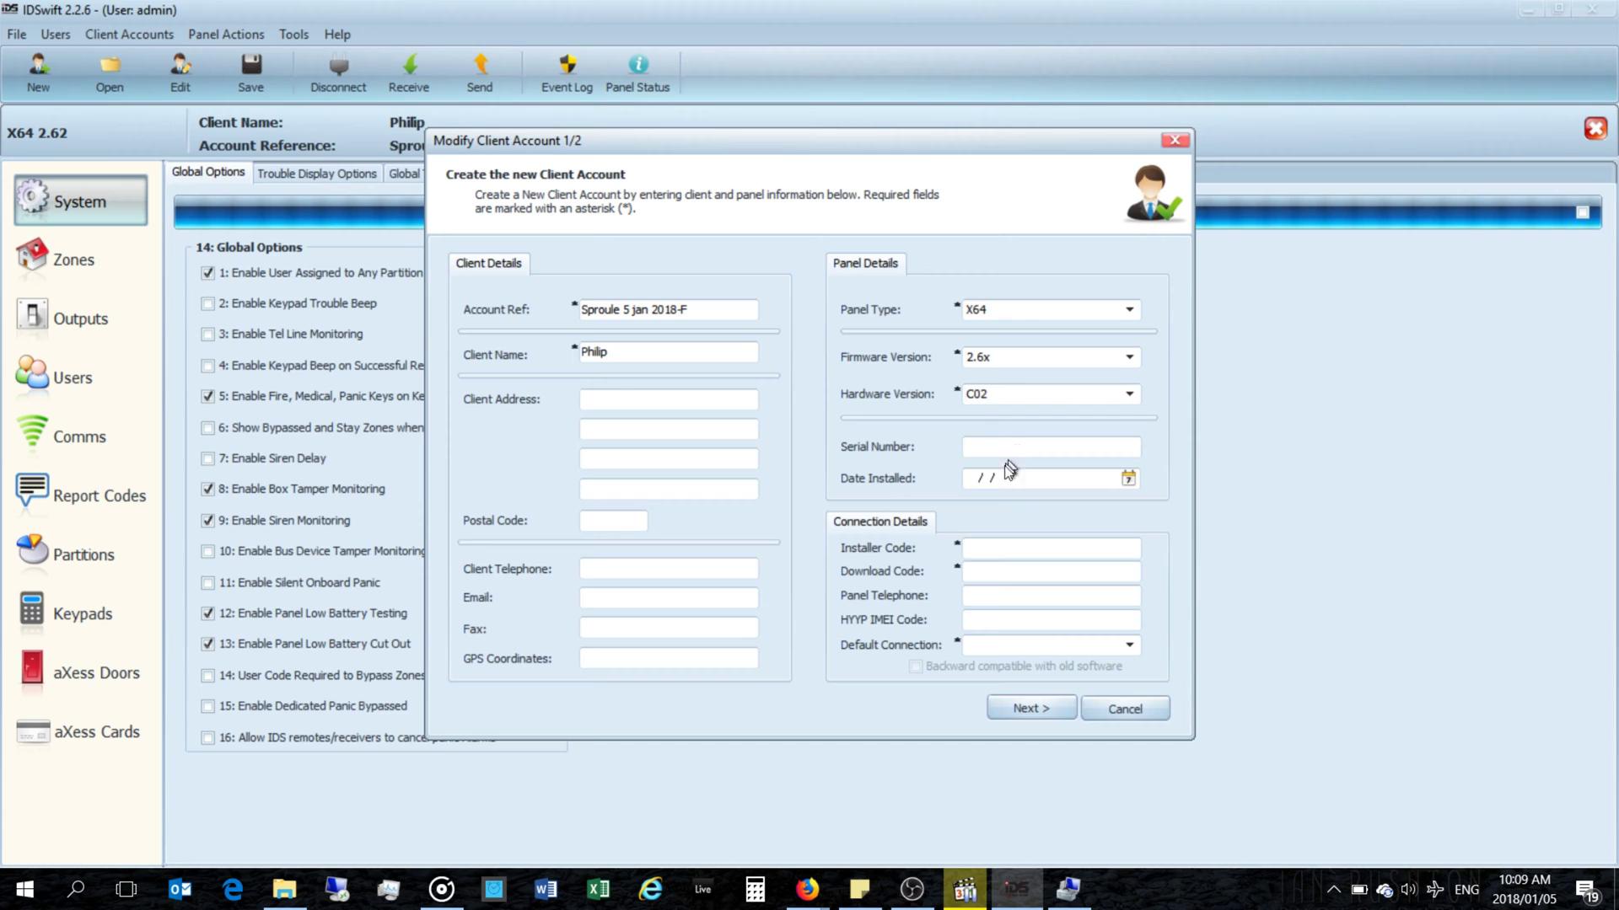
left_click(996, 553)
left_click(995, 647)
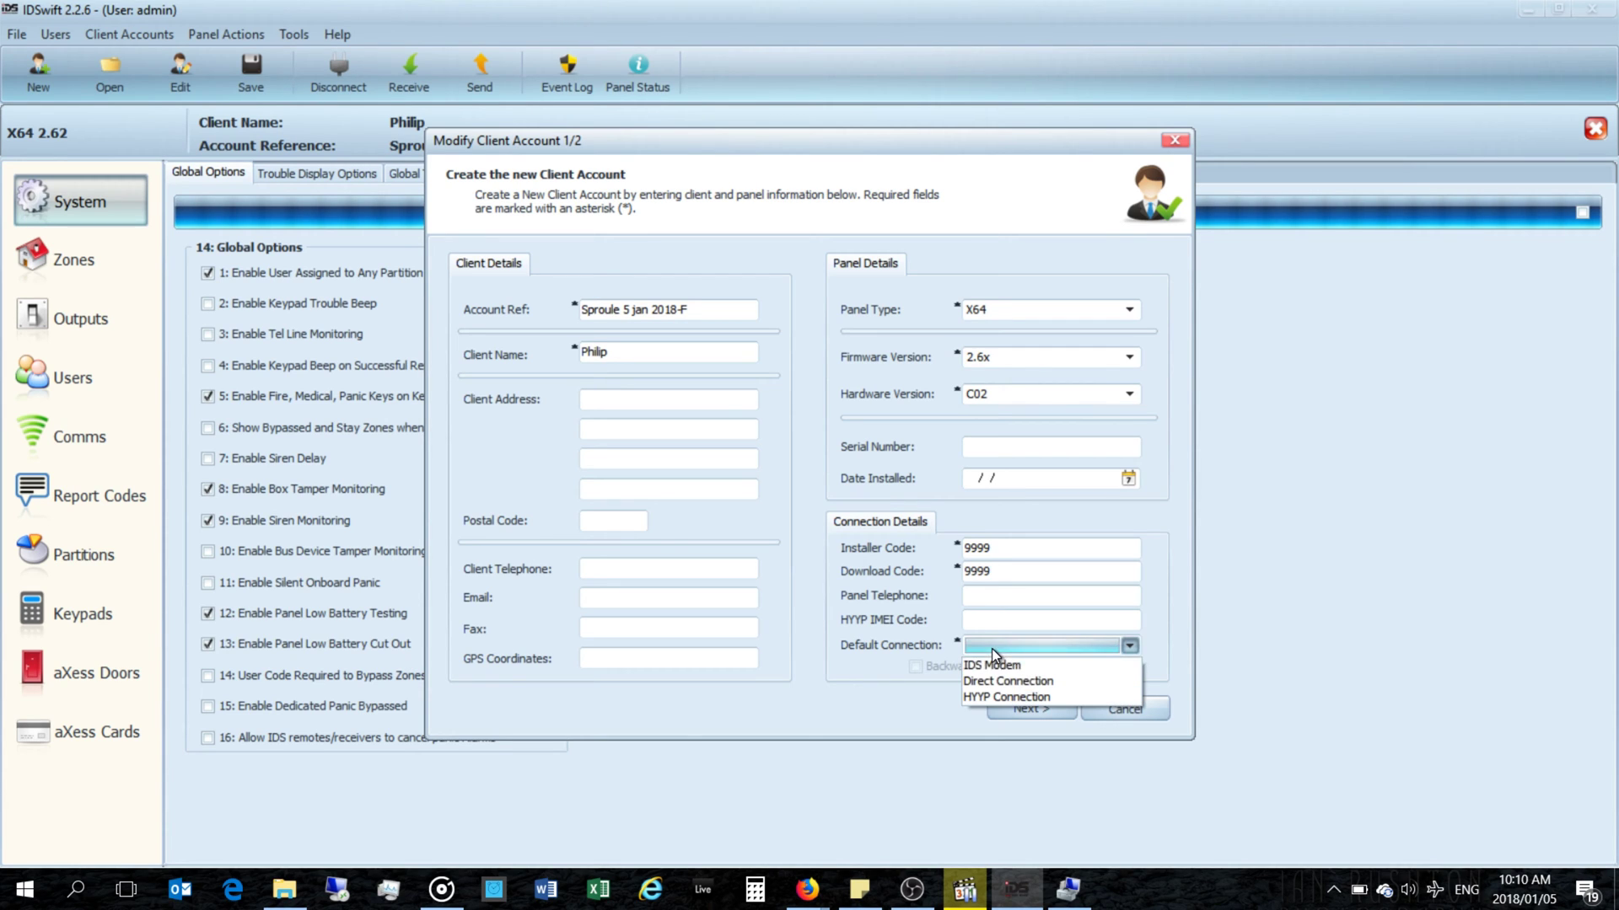
left_click(999, 681)
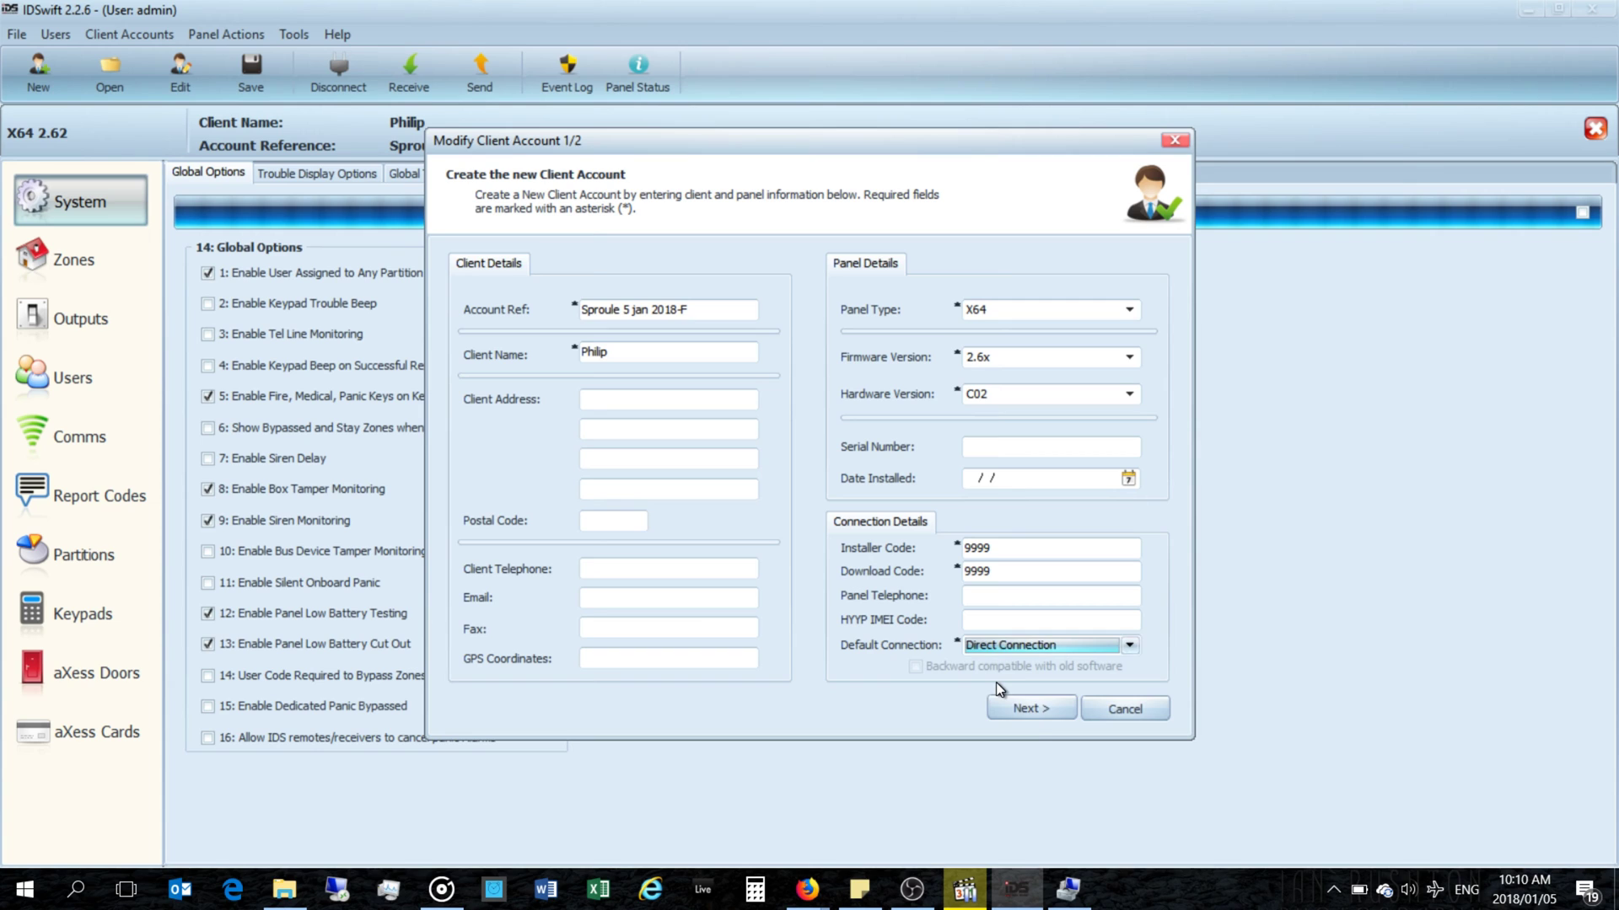
Step: Create the account from the IDS X64 2.6x Default Template
left_click(1027, 710)
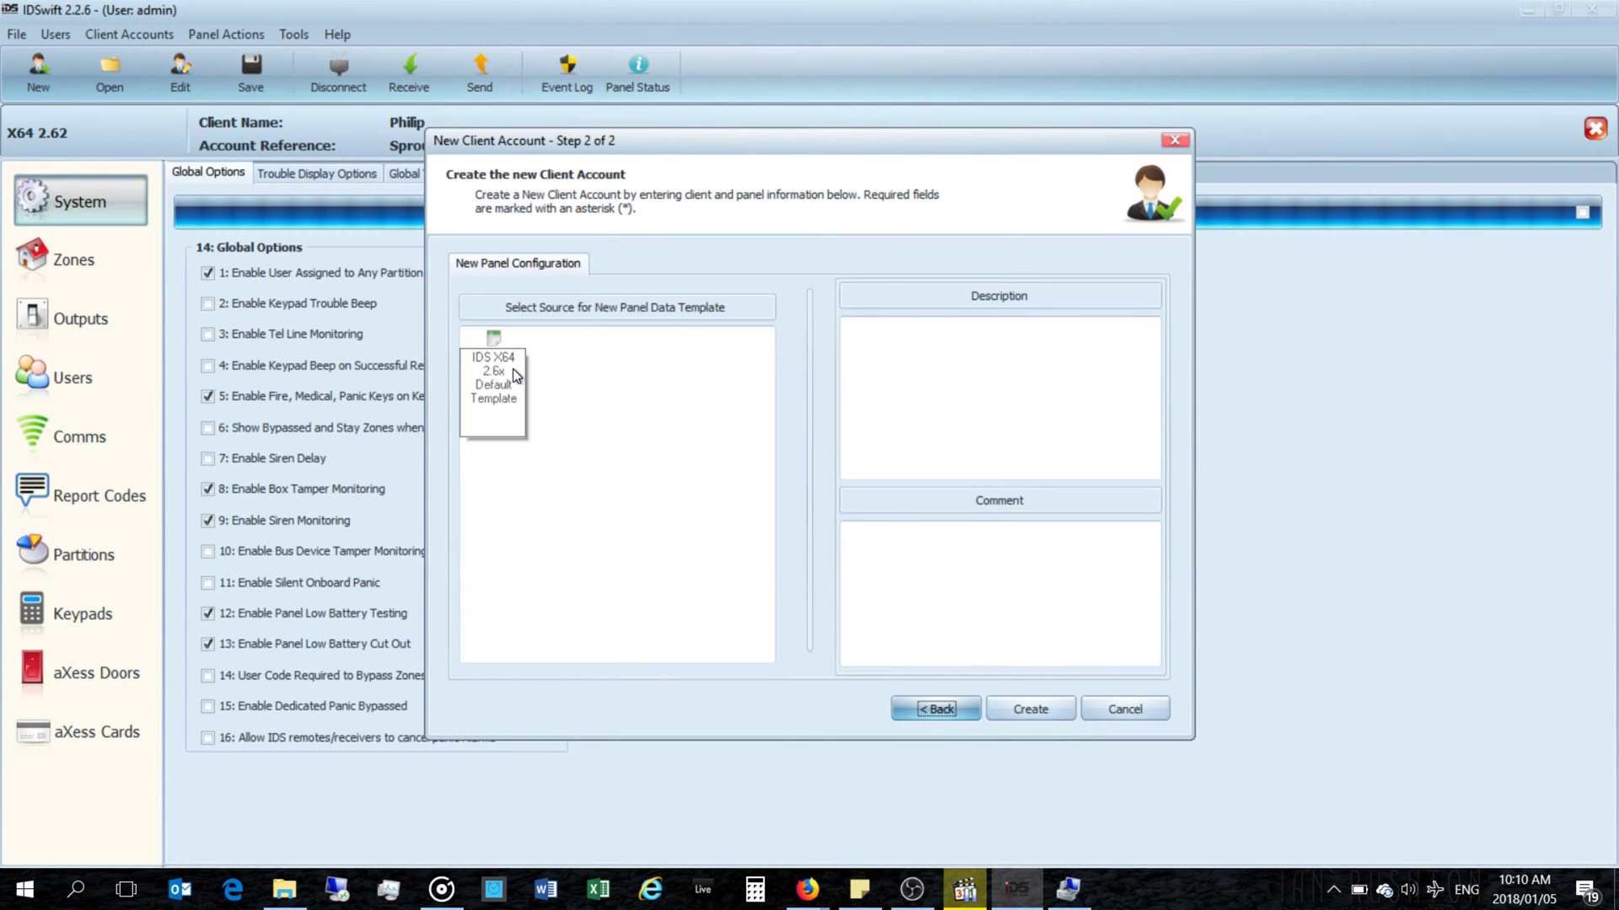
left_click(1043, 710)
left_click(862, 514)
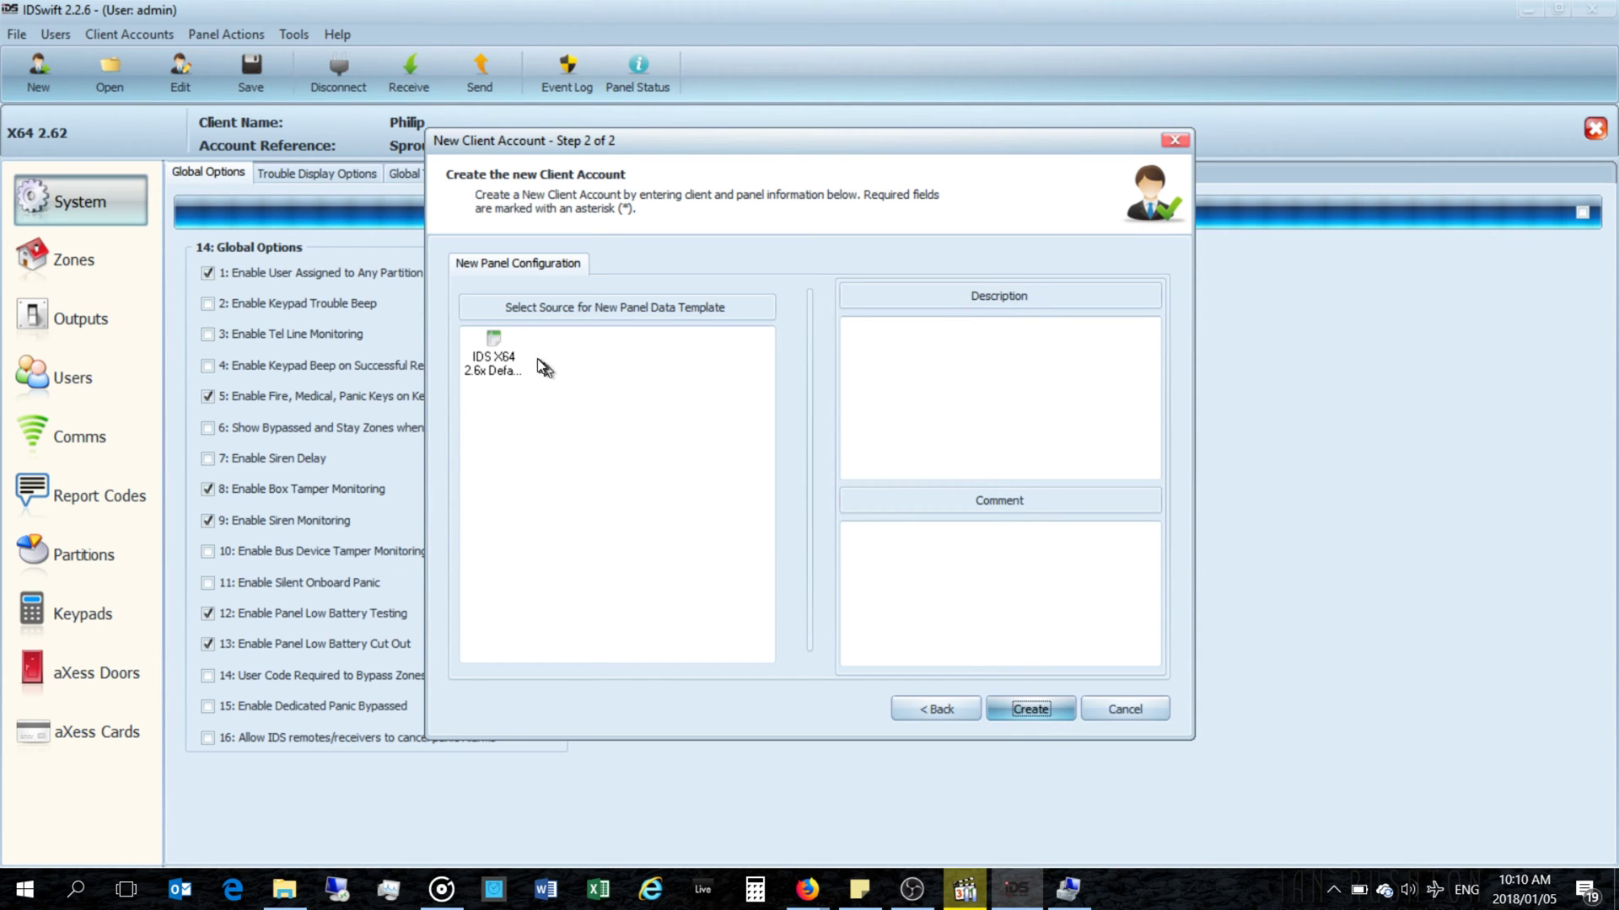
left_click(499, 358)
left_click(1042, 708)
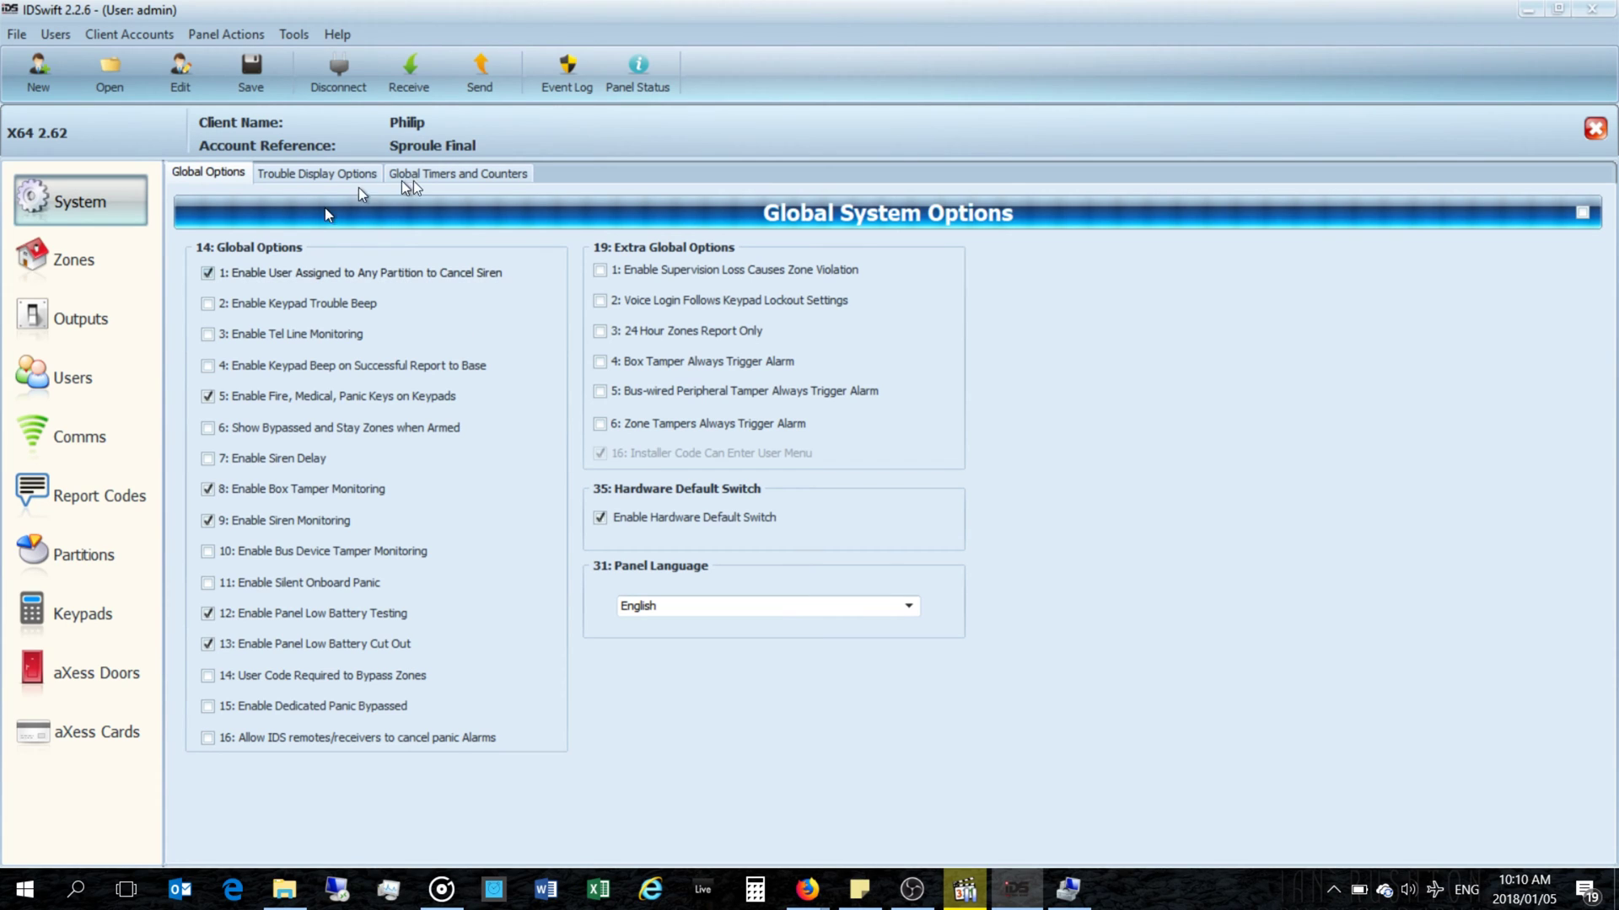
Step: Open the client account list, confirming disconnection and declining Sync Panel Time
left_click(409, 72)
left_click(448, 22)
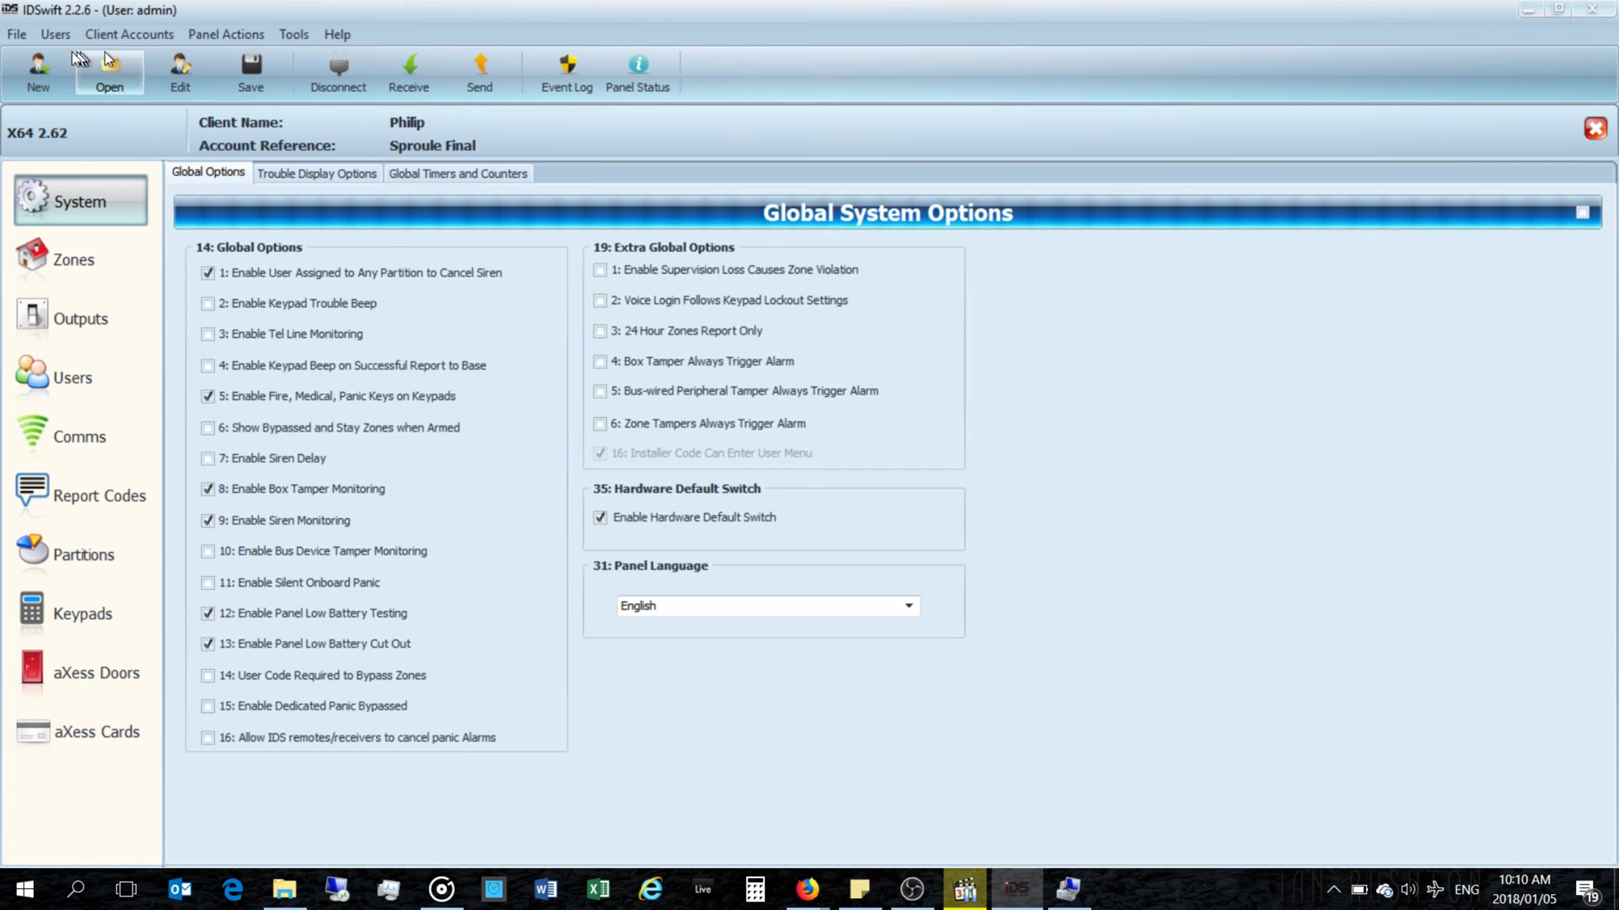
left_click(124, 84)
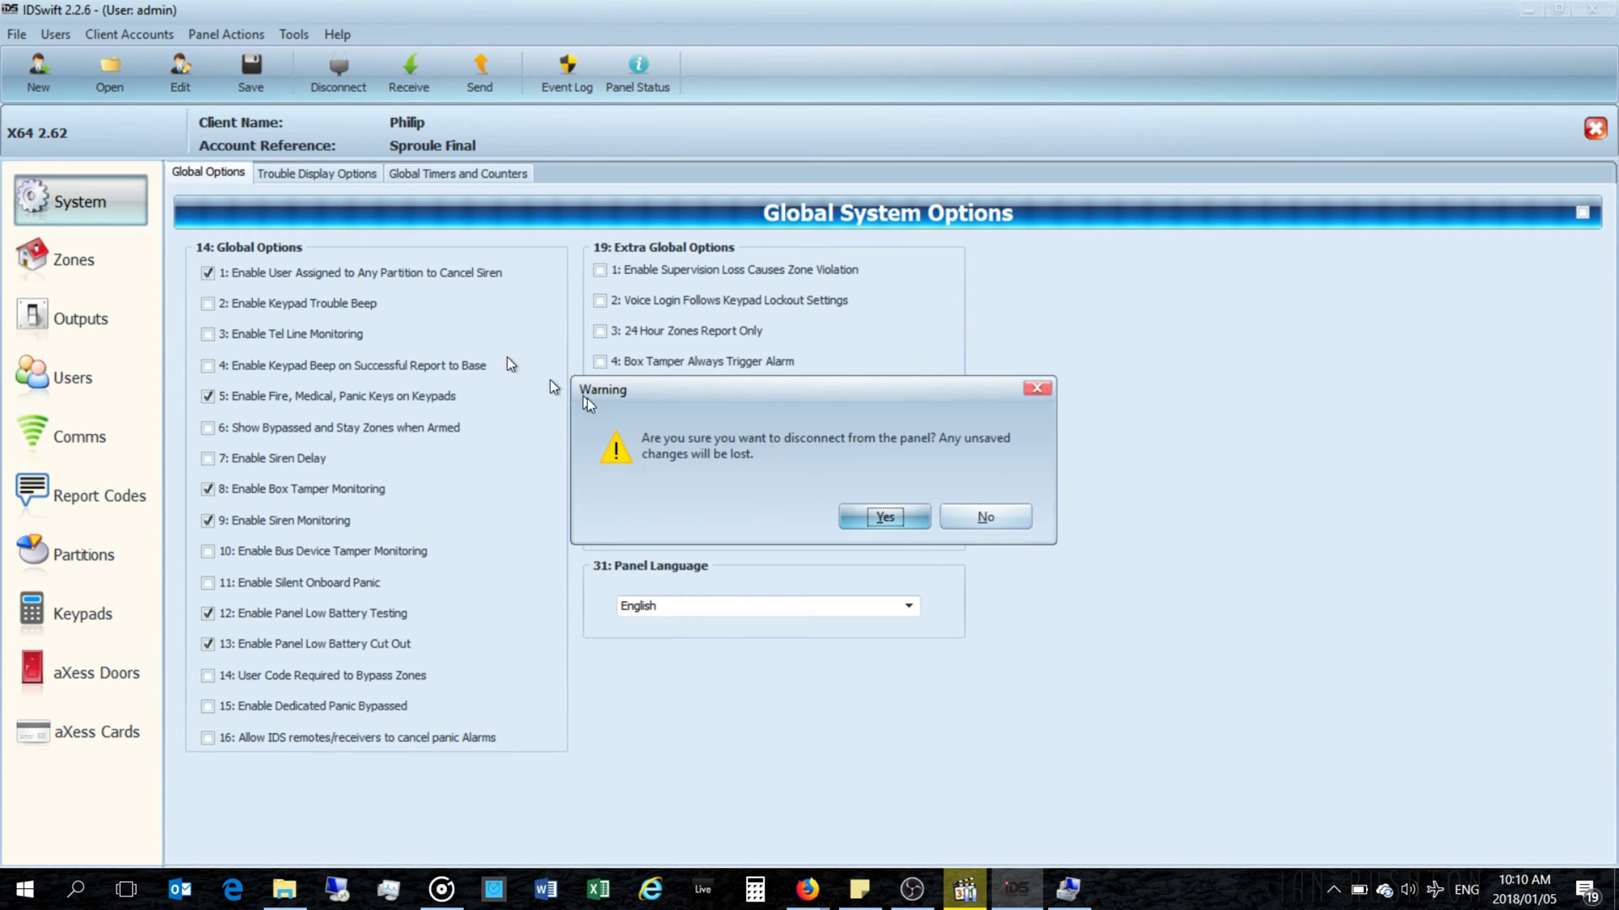
left_click(885, 516)
left_click(985, 520)
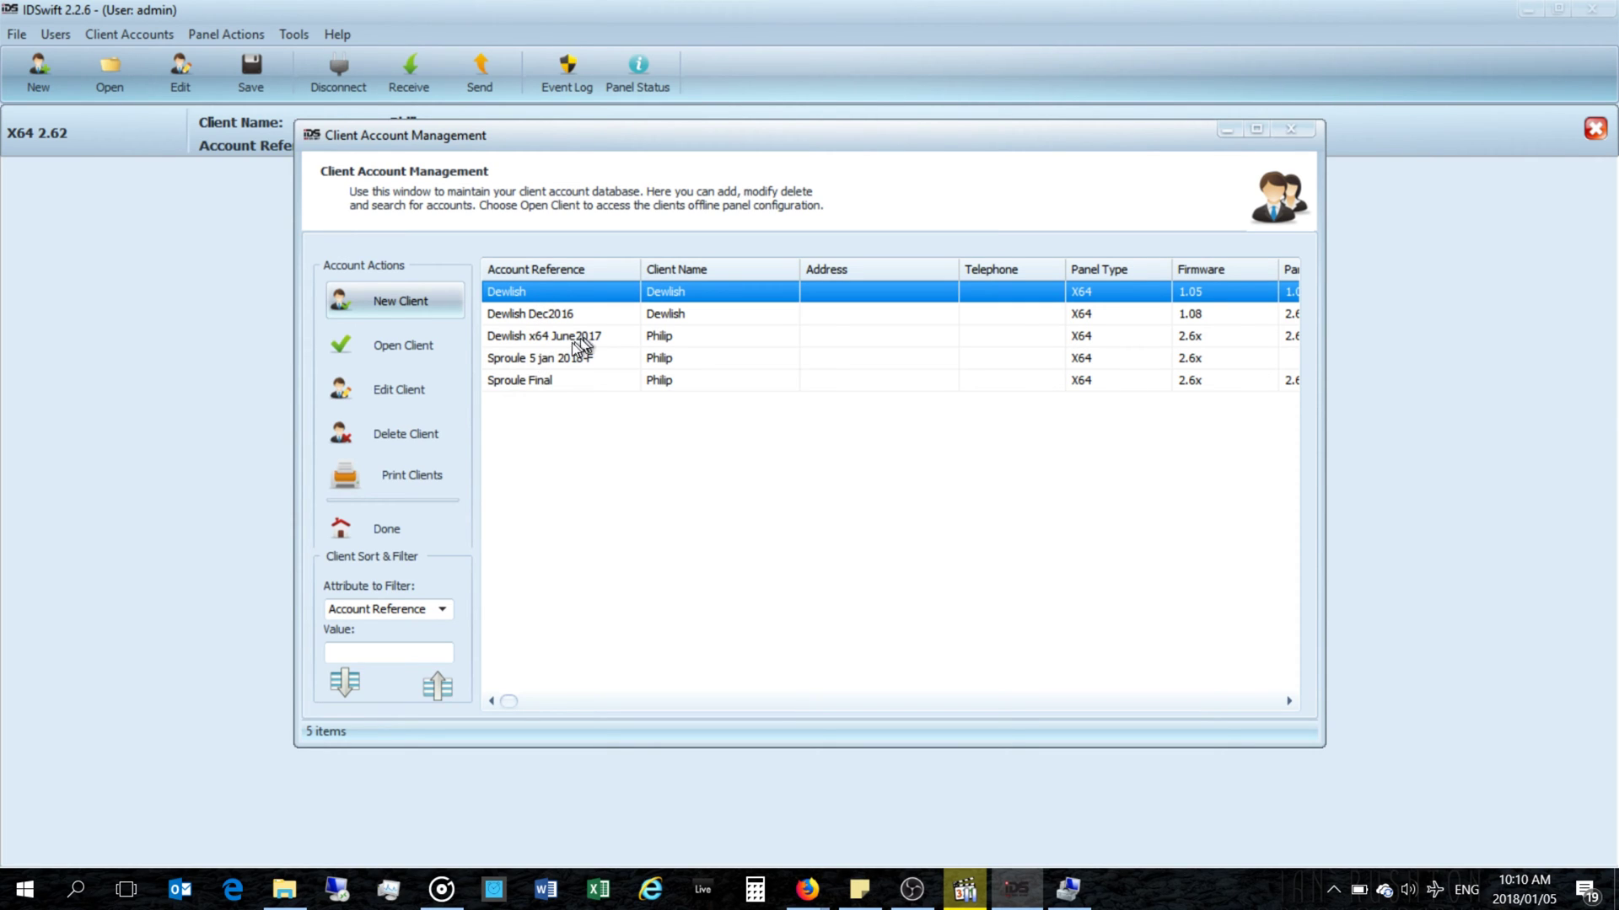
Step: Widen the Client Account Management window and open the account dated 05/01/2018
left_click(521, 379)
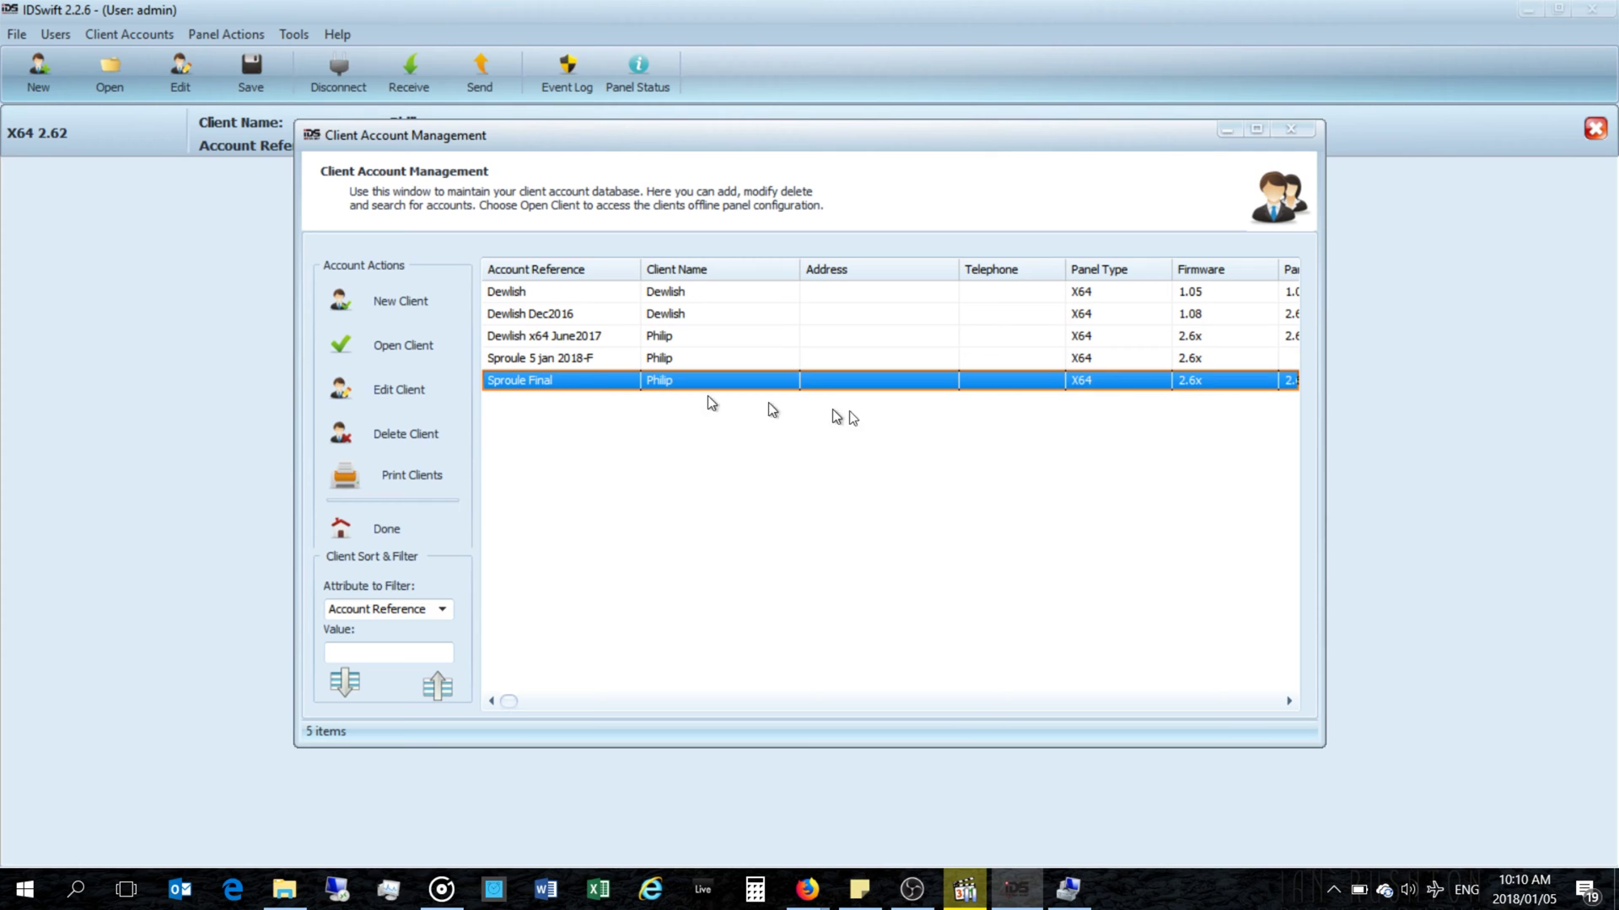
left_click_drag(1324, 404, 1518, 404)
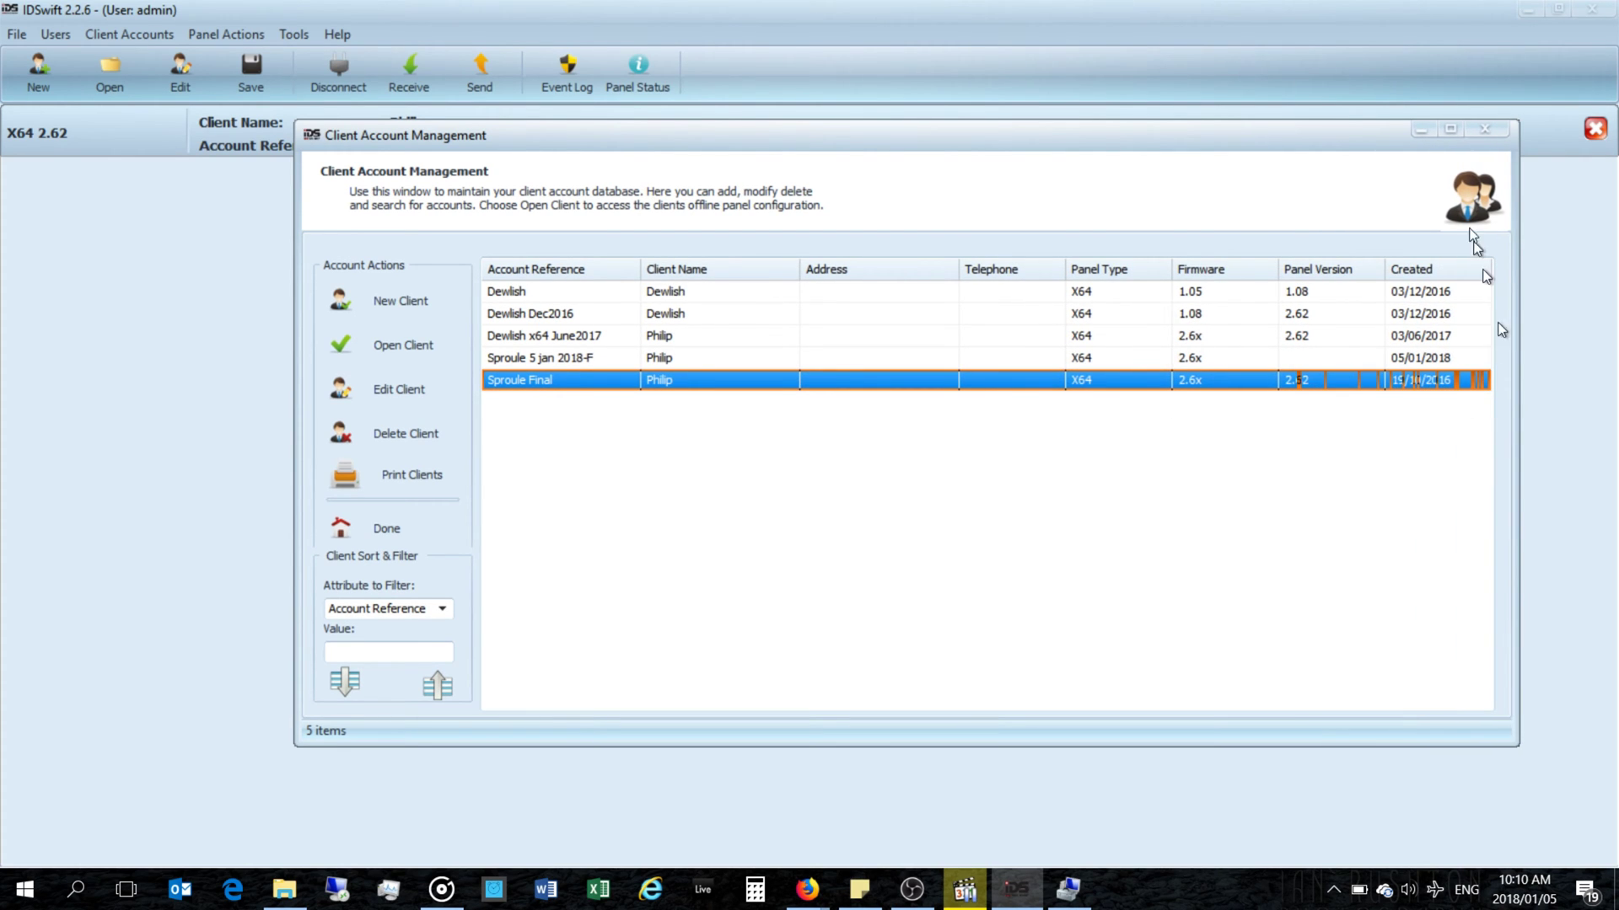
left_click_drag(1285, 118, 1284, 82)
left_click_drag(1518, 369, 1548, 360)
left_click(1385, 324)
left_click(1378, 346)
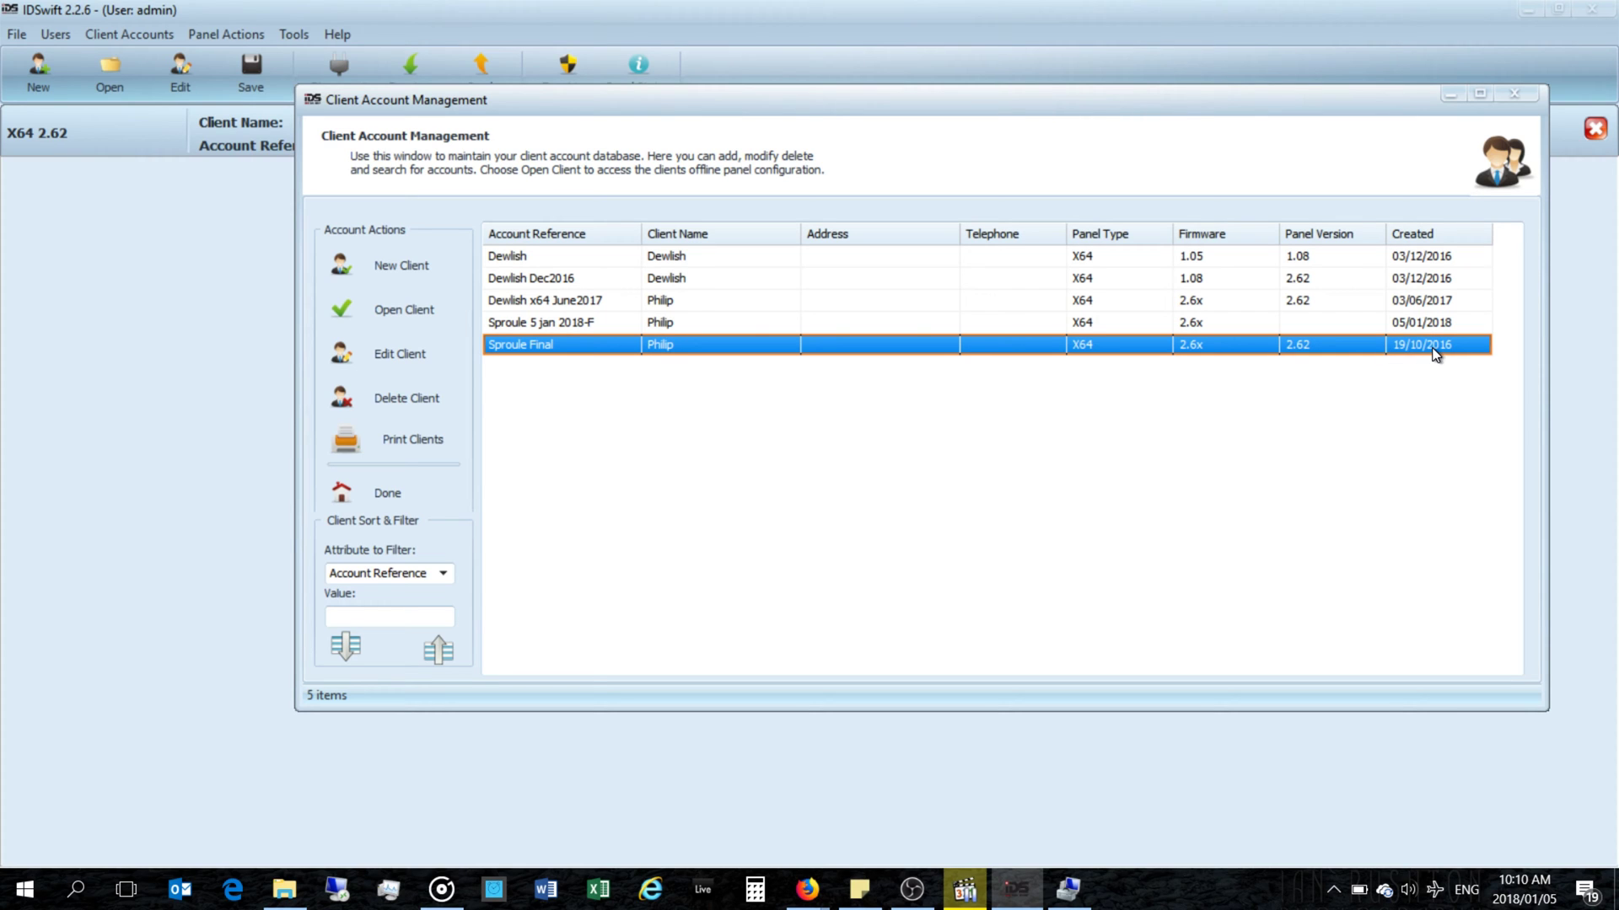
left_click(512, 327)
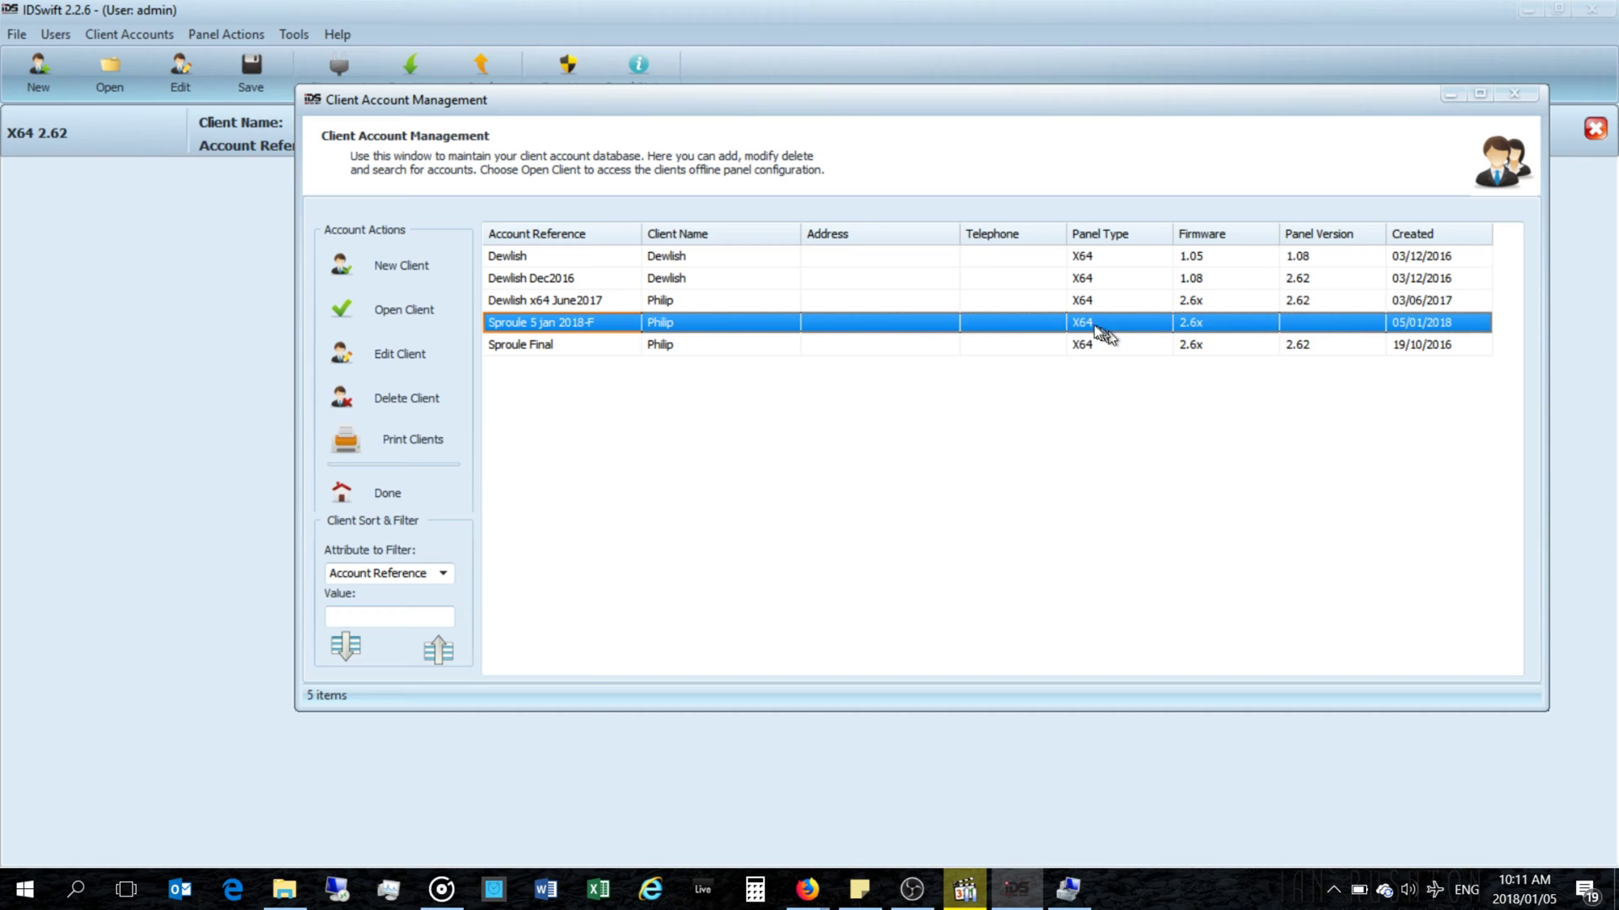
double_click(545, 323)
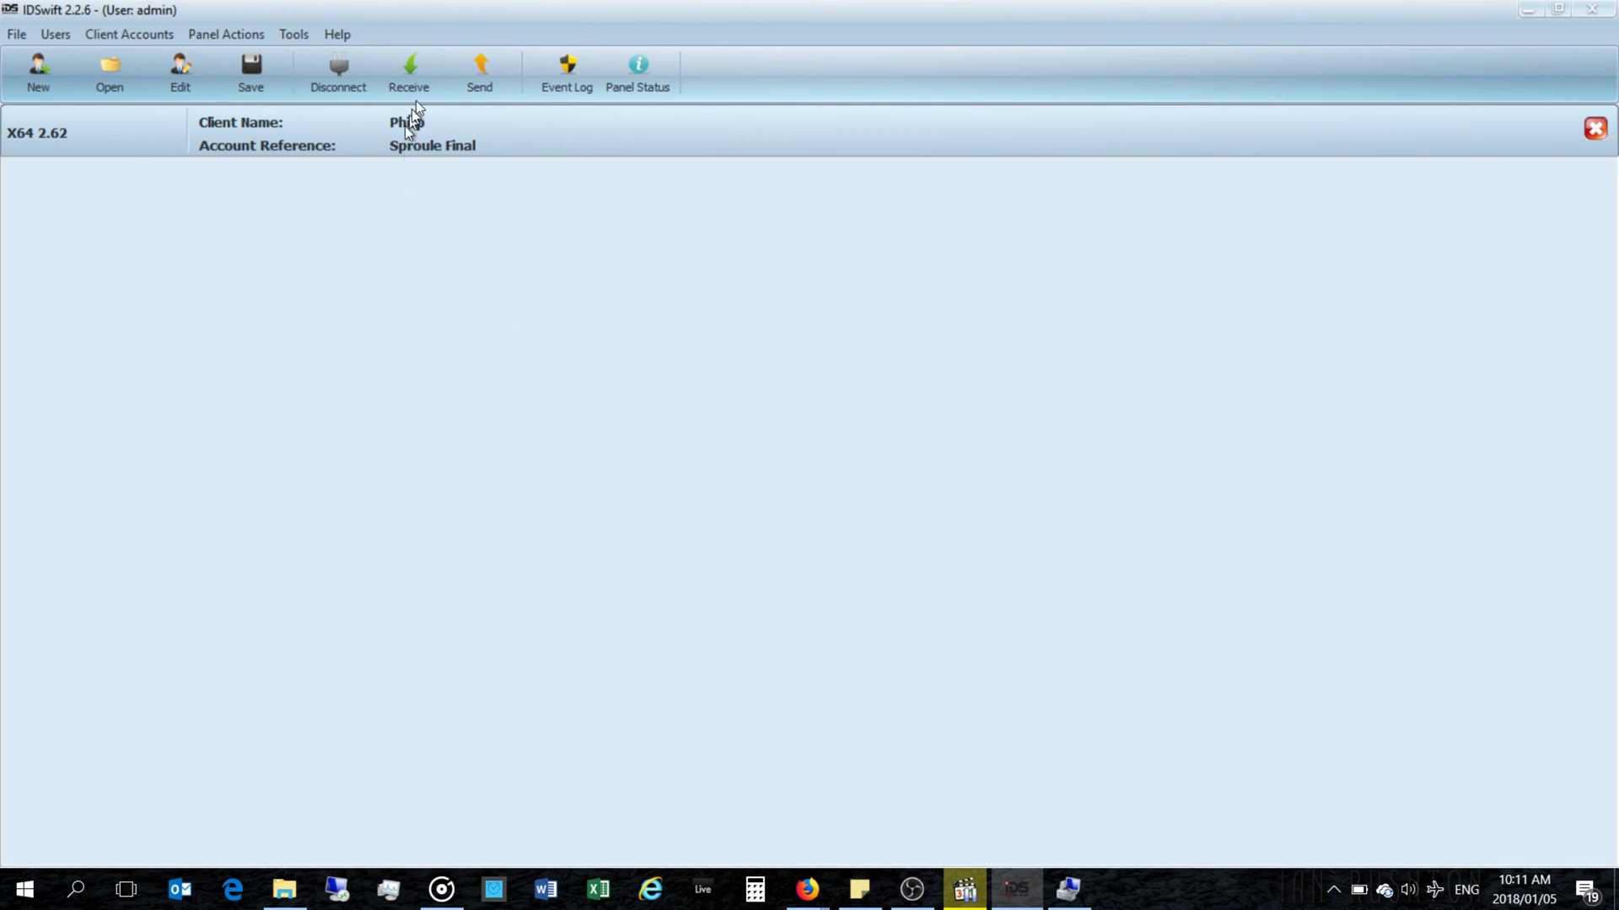
Step: Connect over the COM port and run Receive Full to load the panel's EEPROM data
left_click(417, 72)
left_click(415, 66)
left_click(341, 76)
left_click(852, 585)
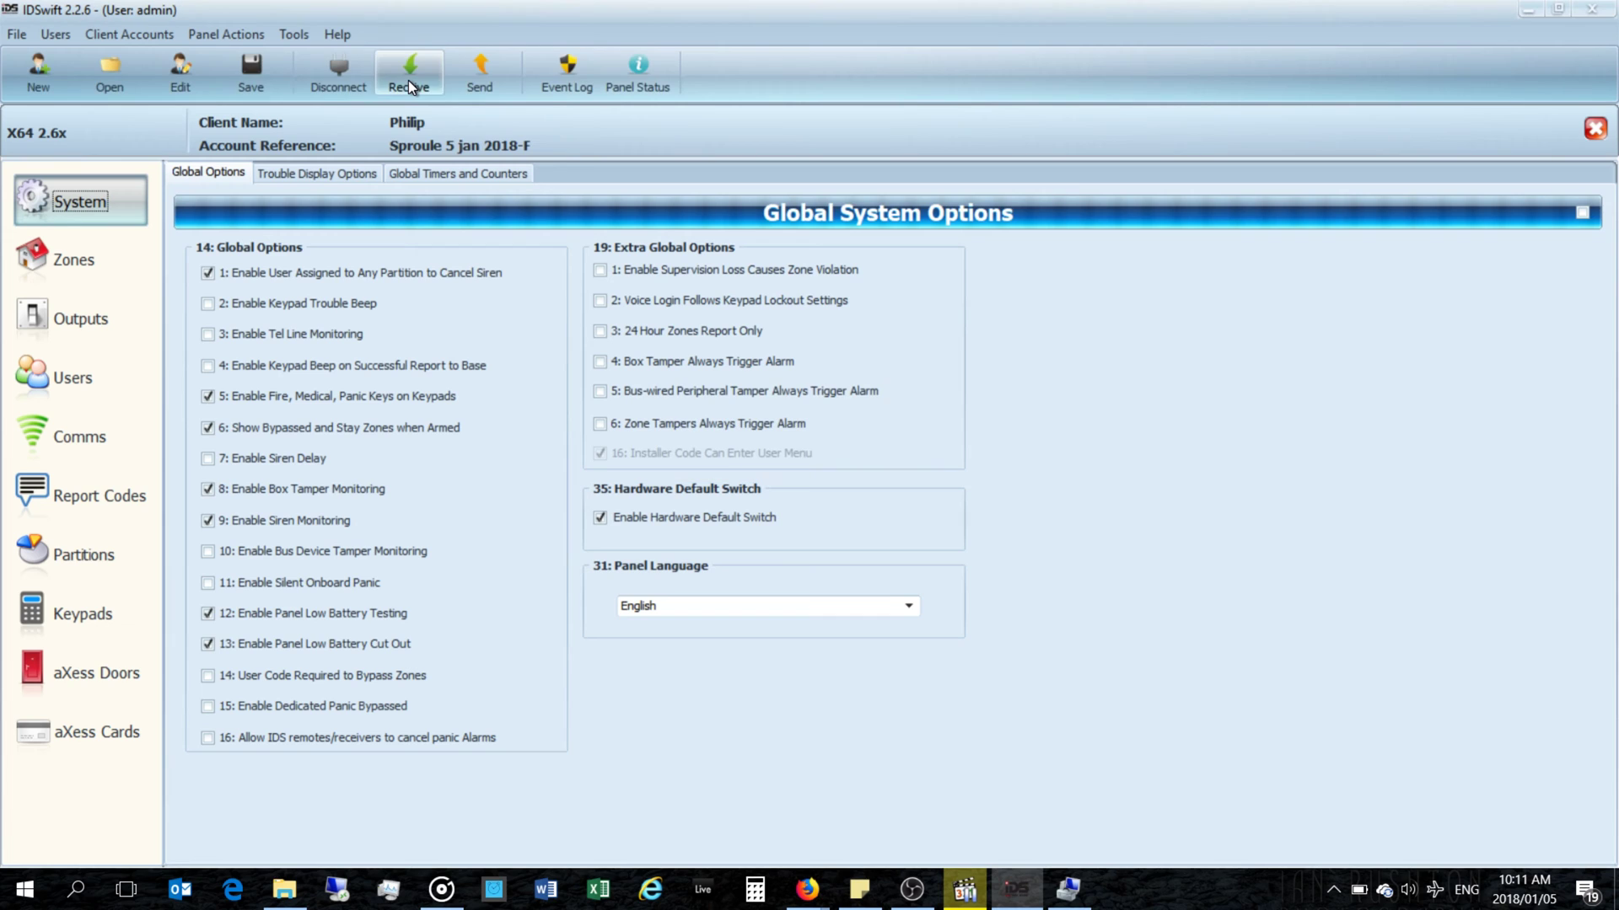
left_click(408, 79)
left_click(422, 110)
left_click(293, 34)
mouse_move(249, 37)
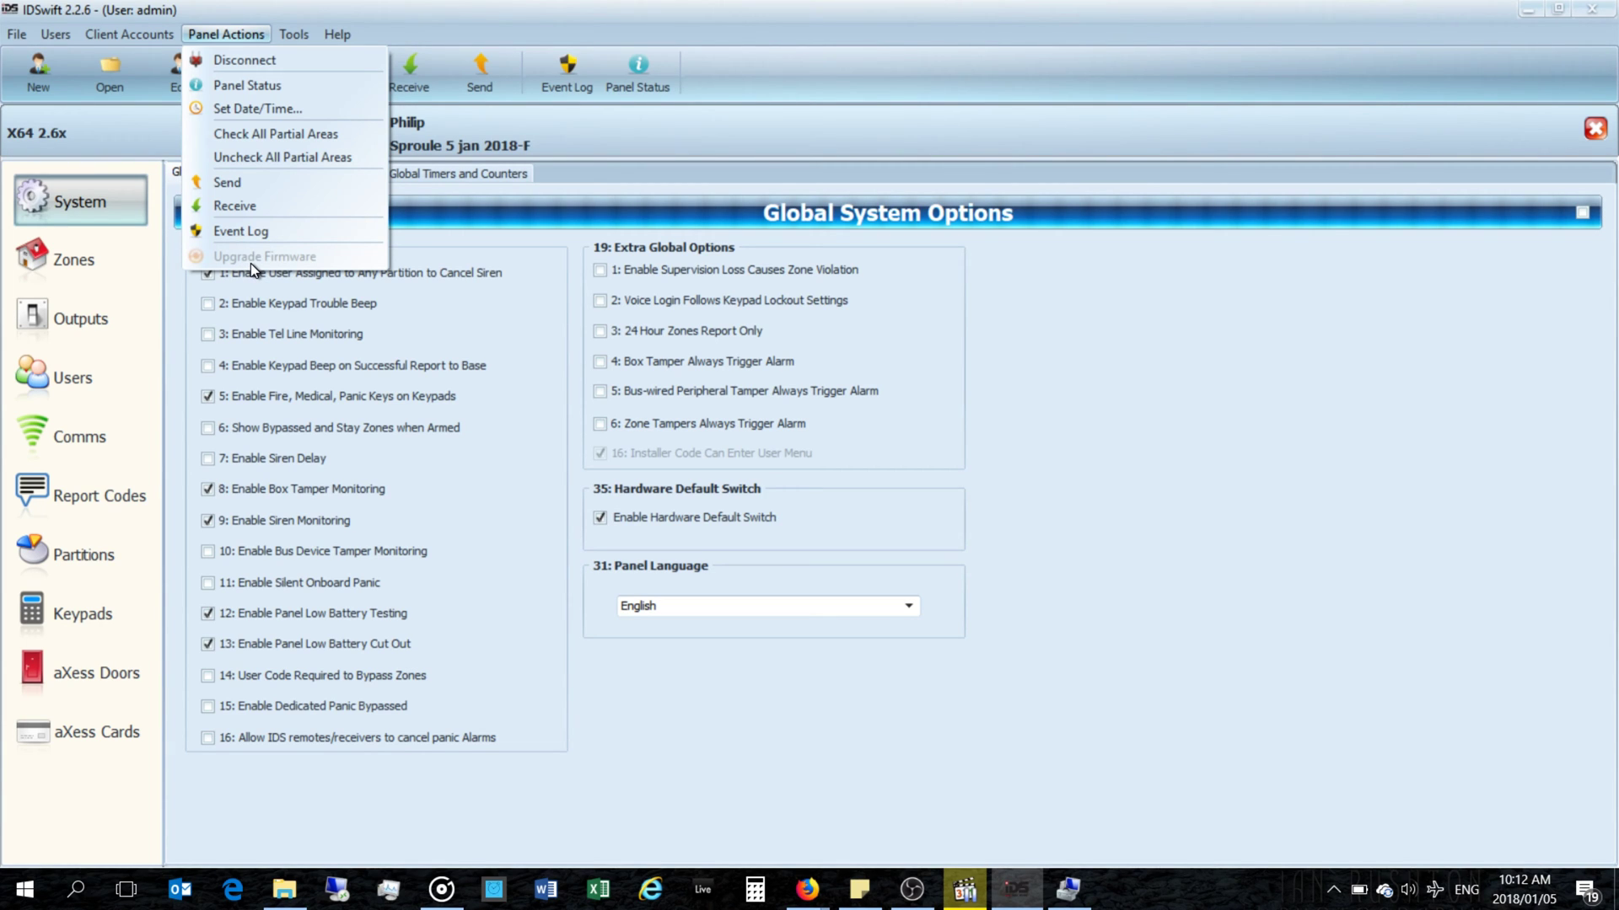
key("Escape")
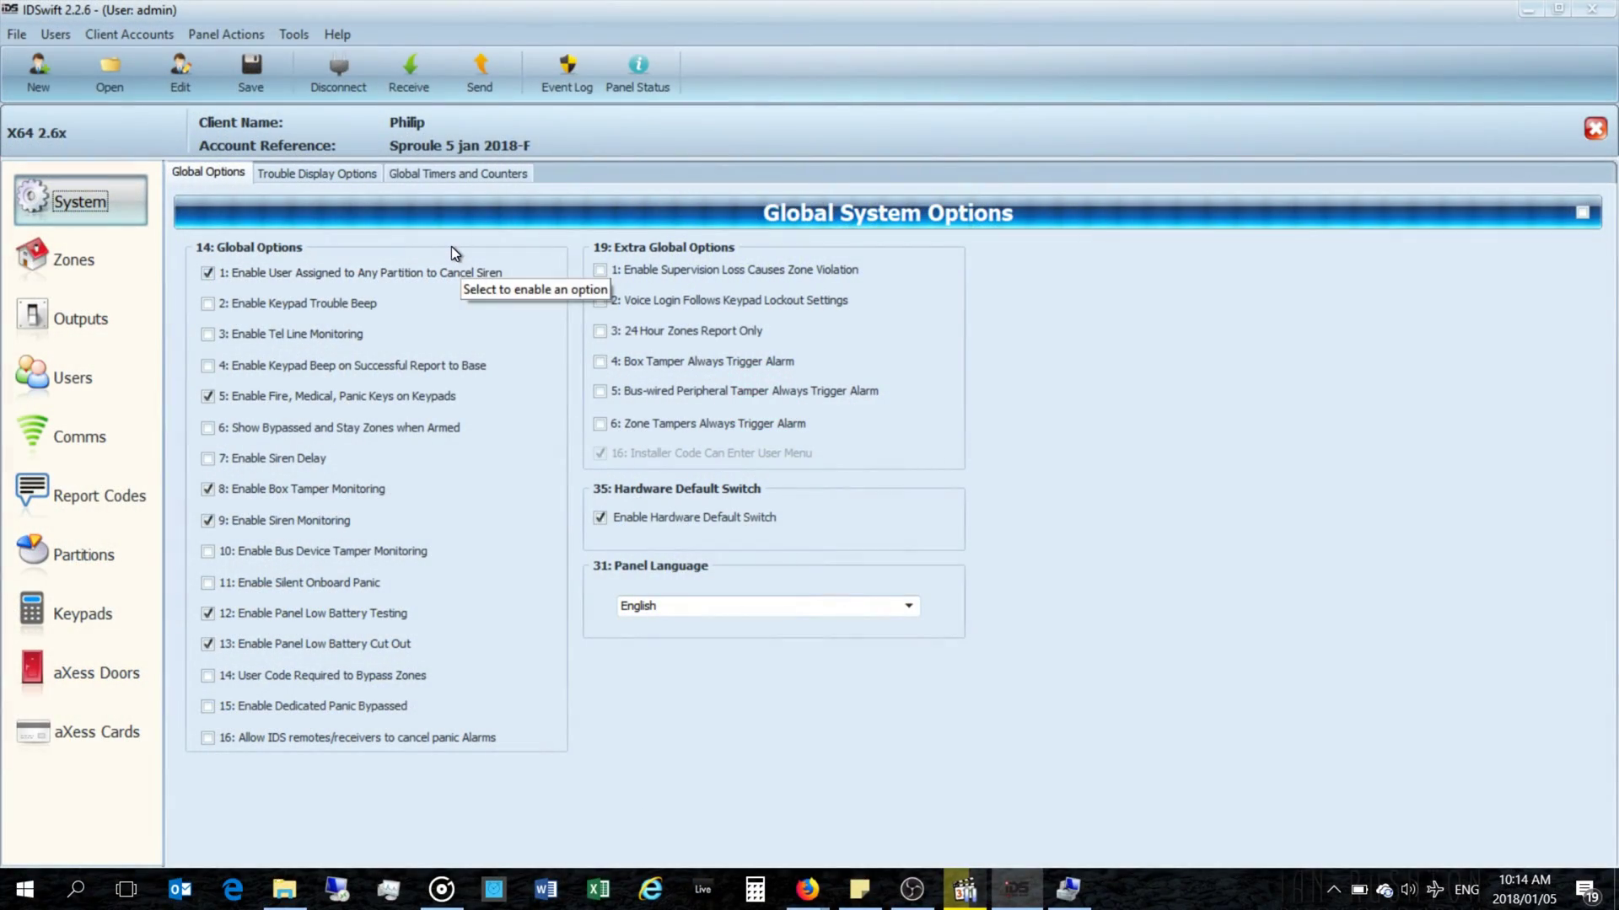
left_click(336, 78)
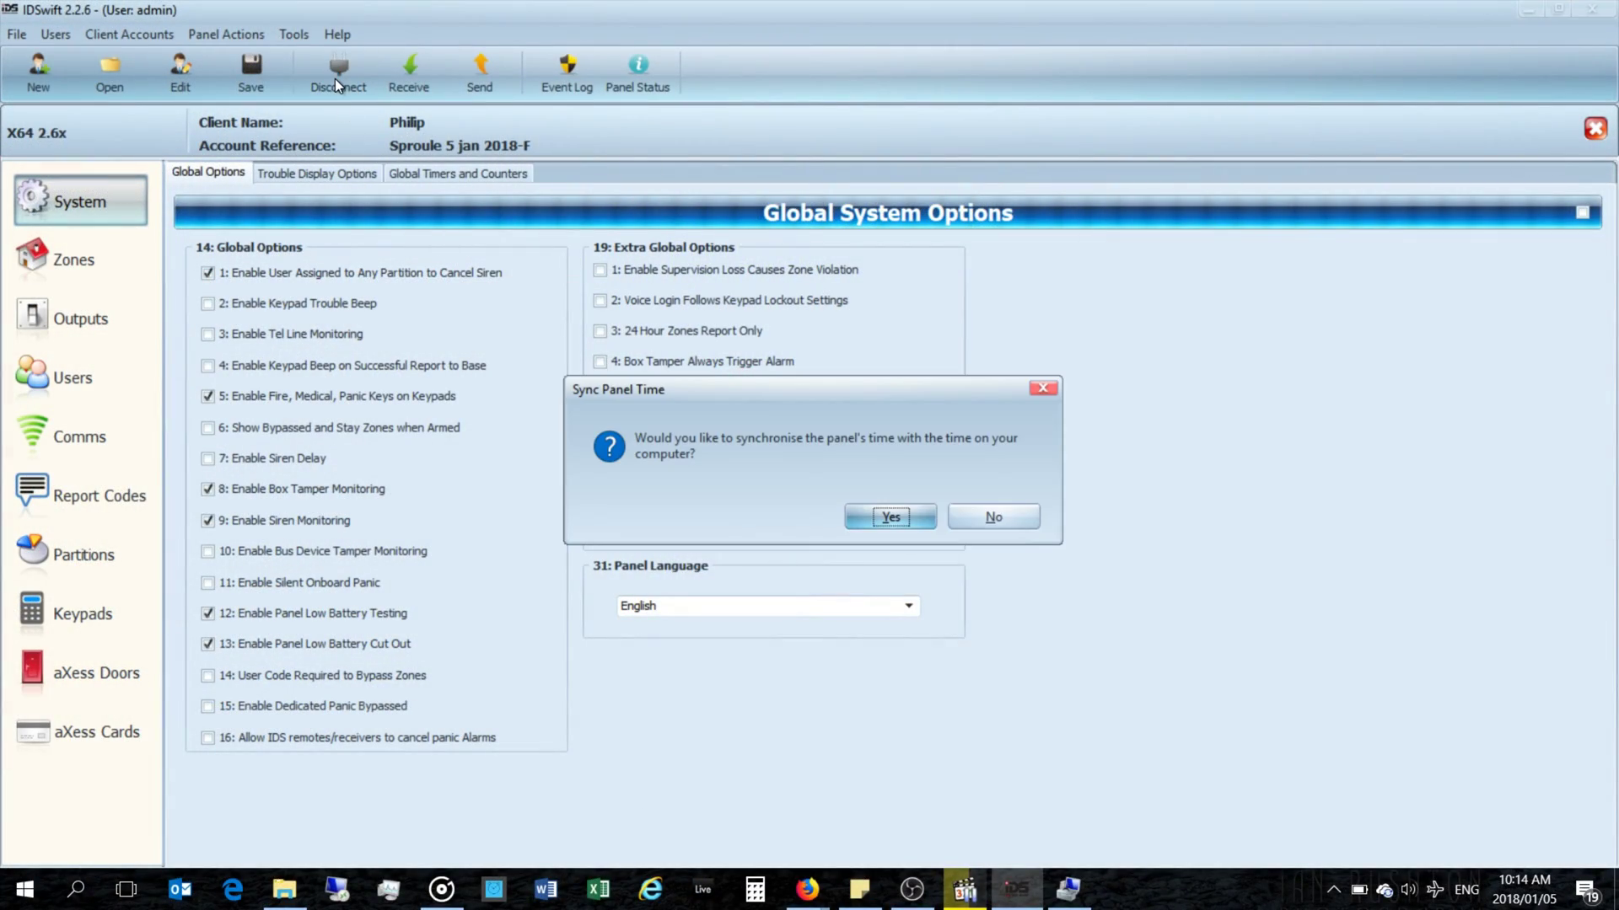
Step: Decline syncing the panel time after disconnecting, leaving the connection settings unused
left_click(987, 516)
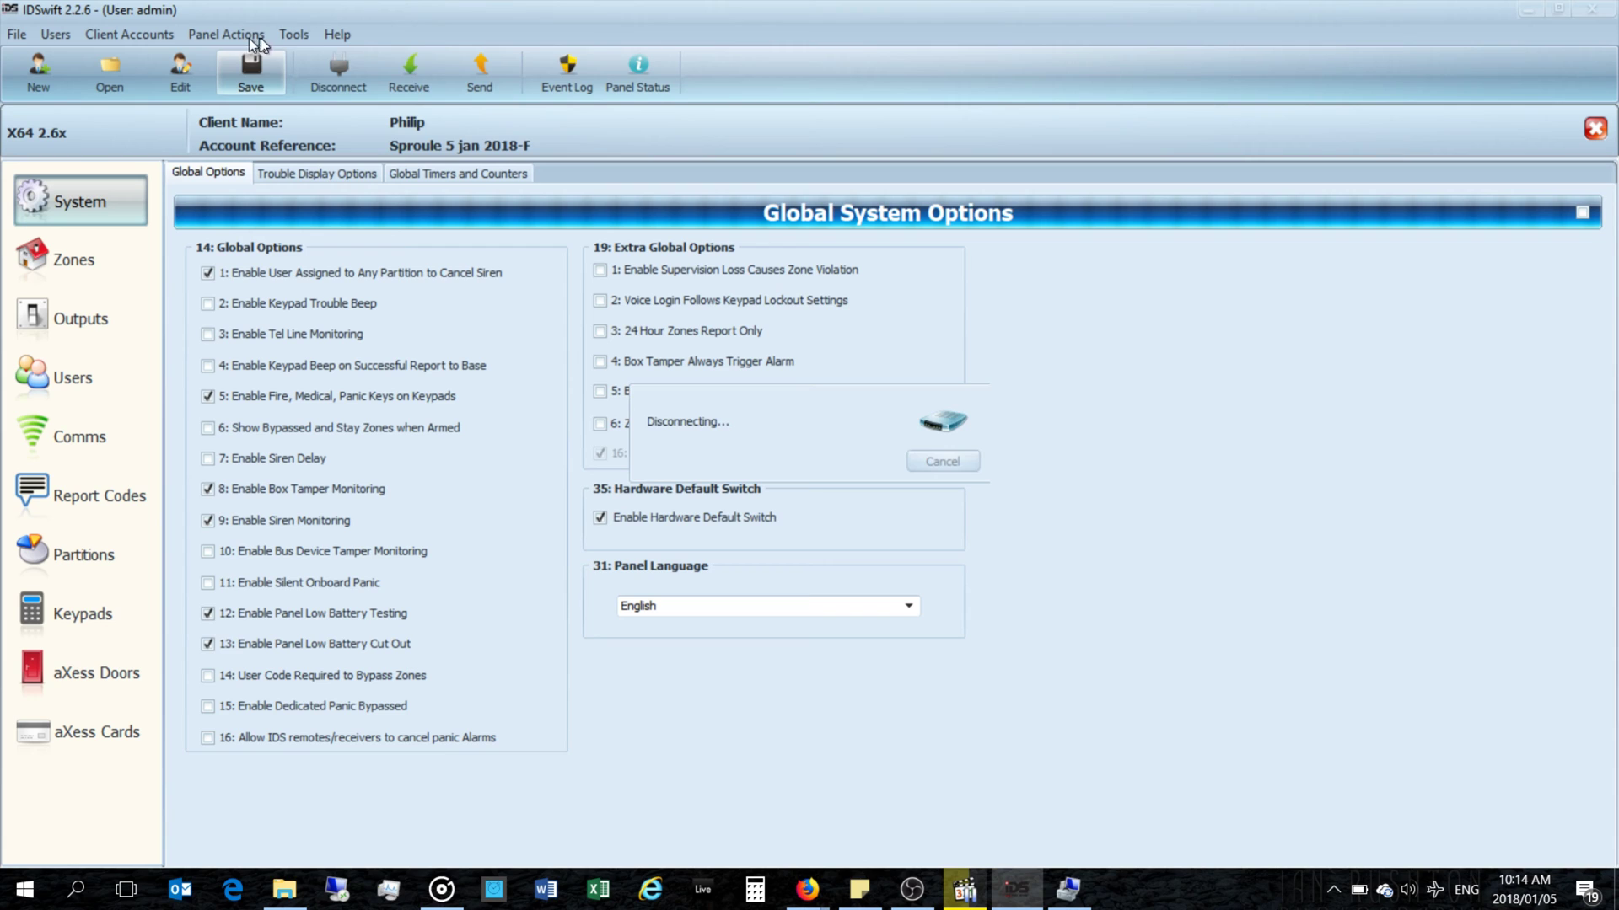
left_click(245, 35)
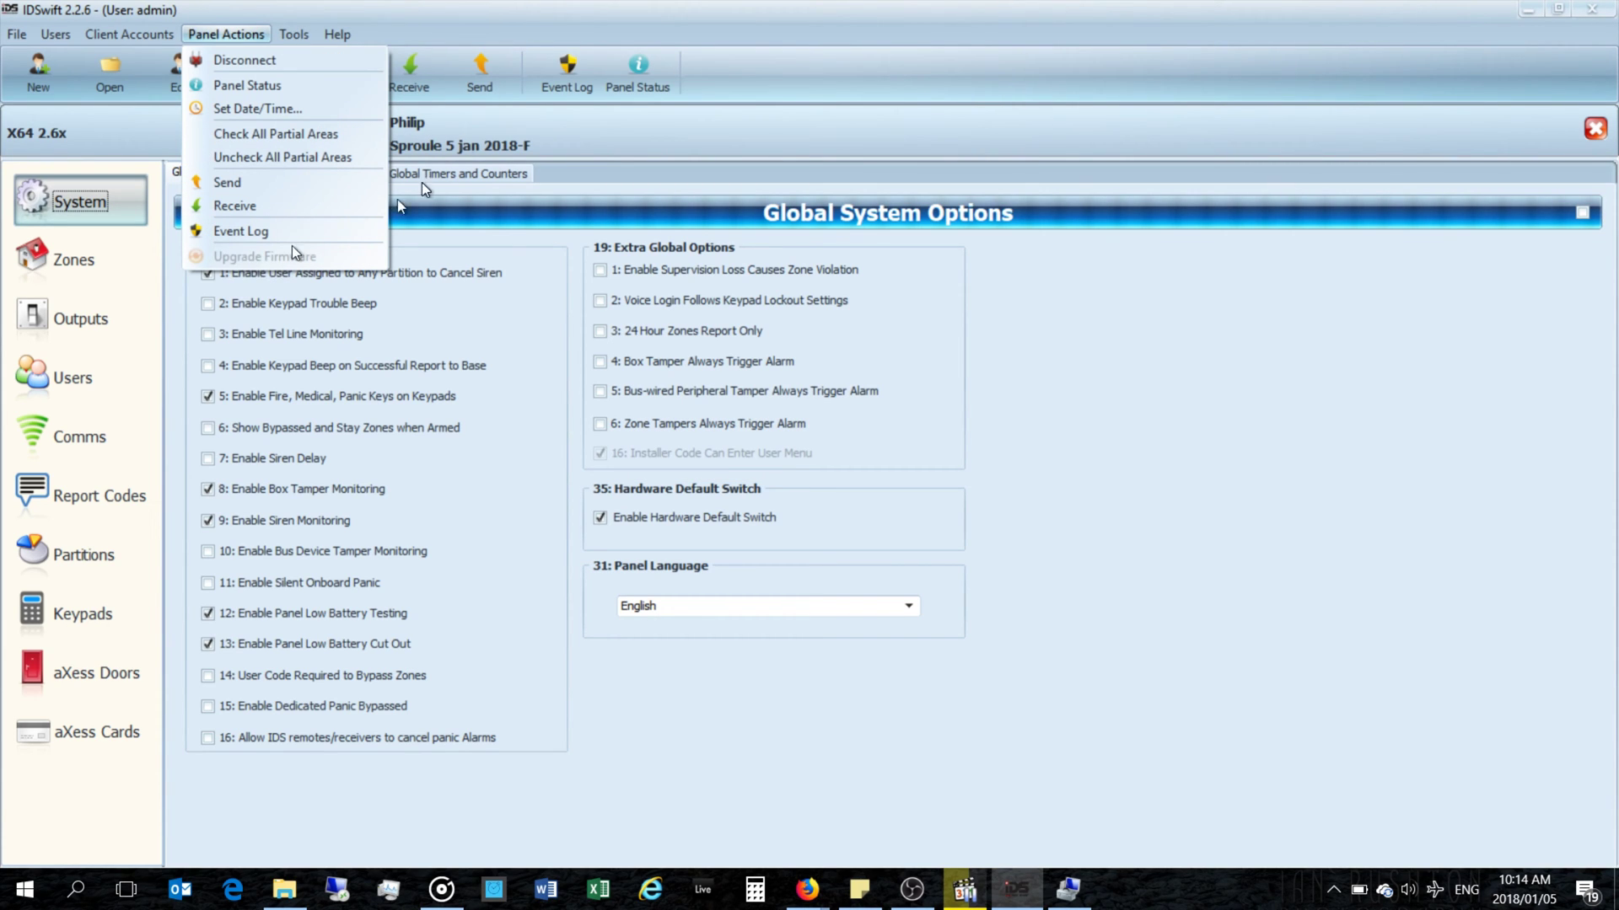
left_click(494, 13)
left_click(341, 69)
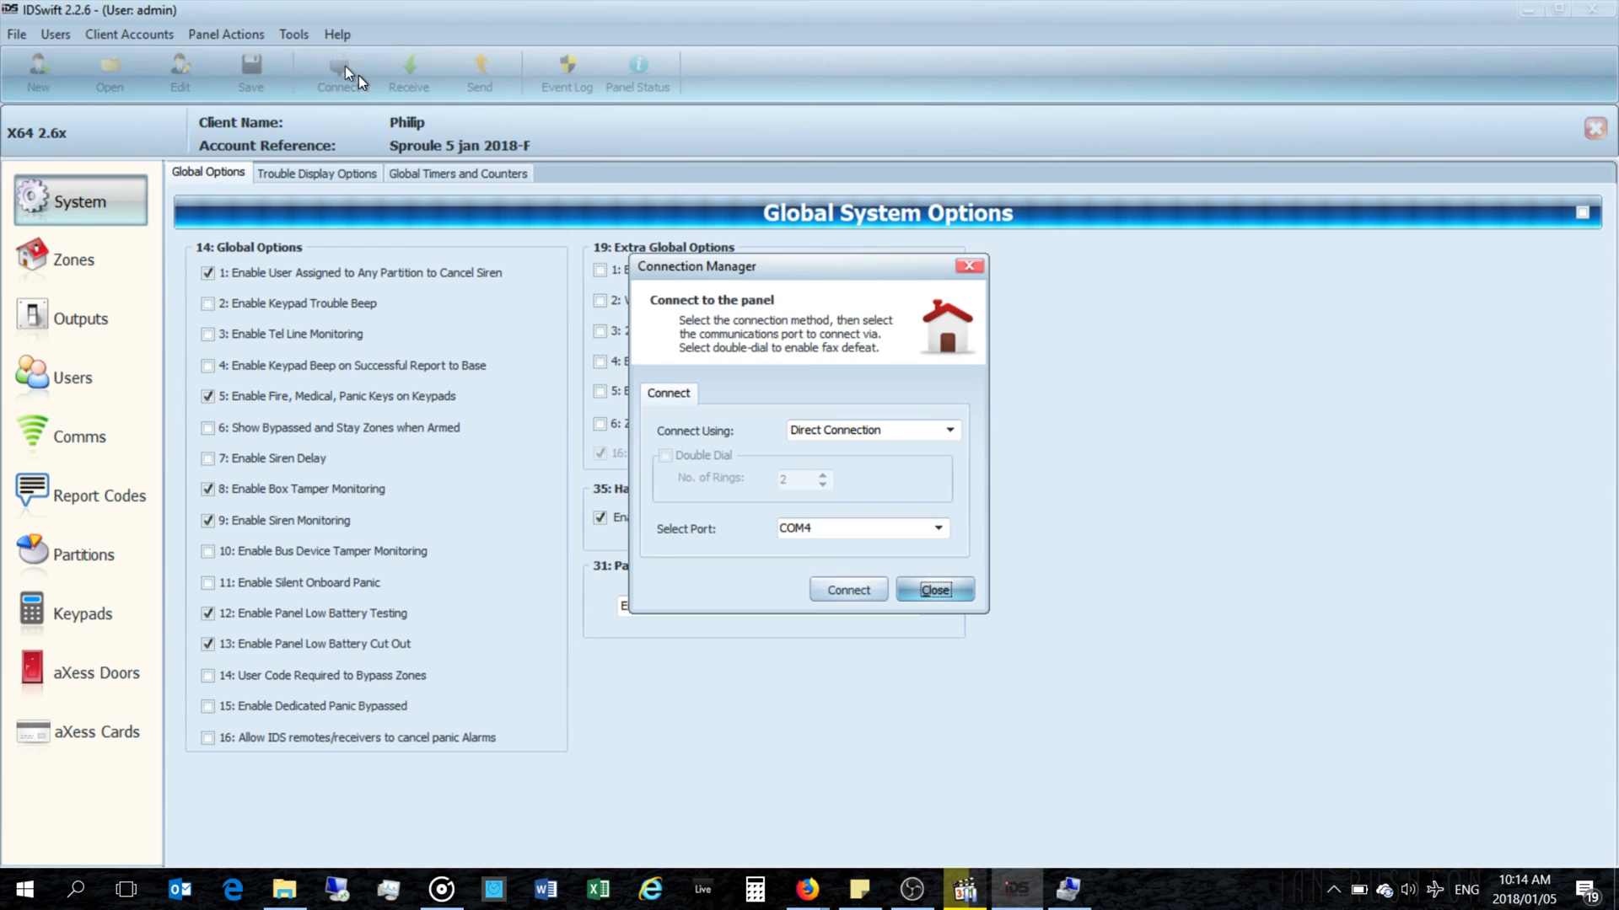
left_click(966, 268)
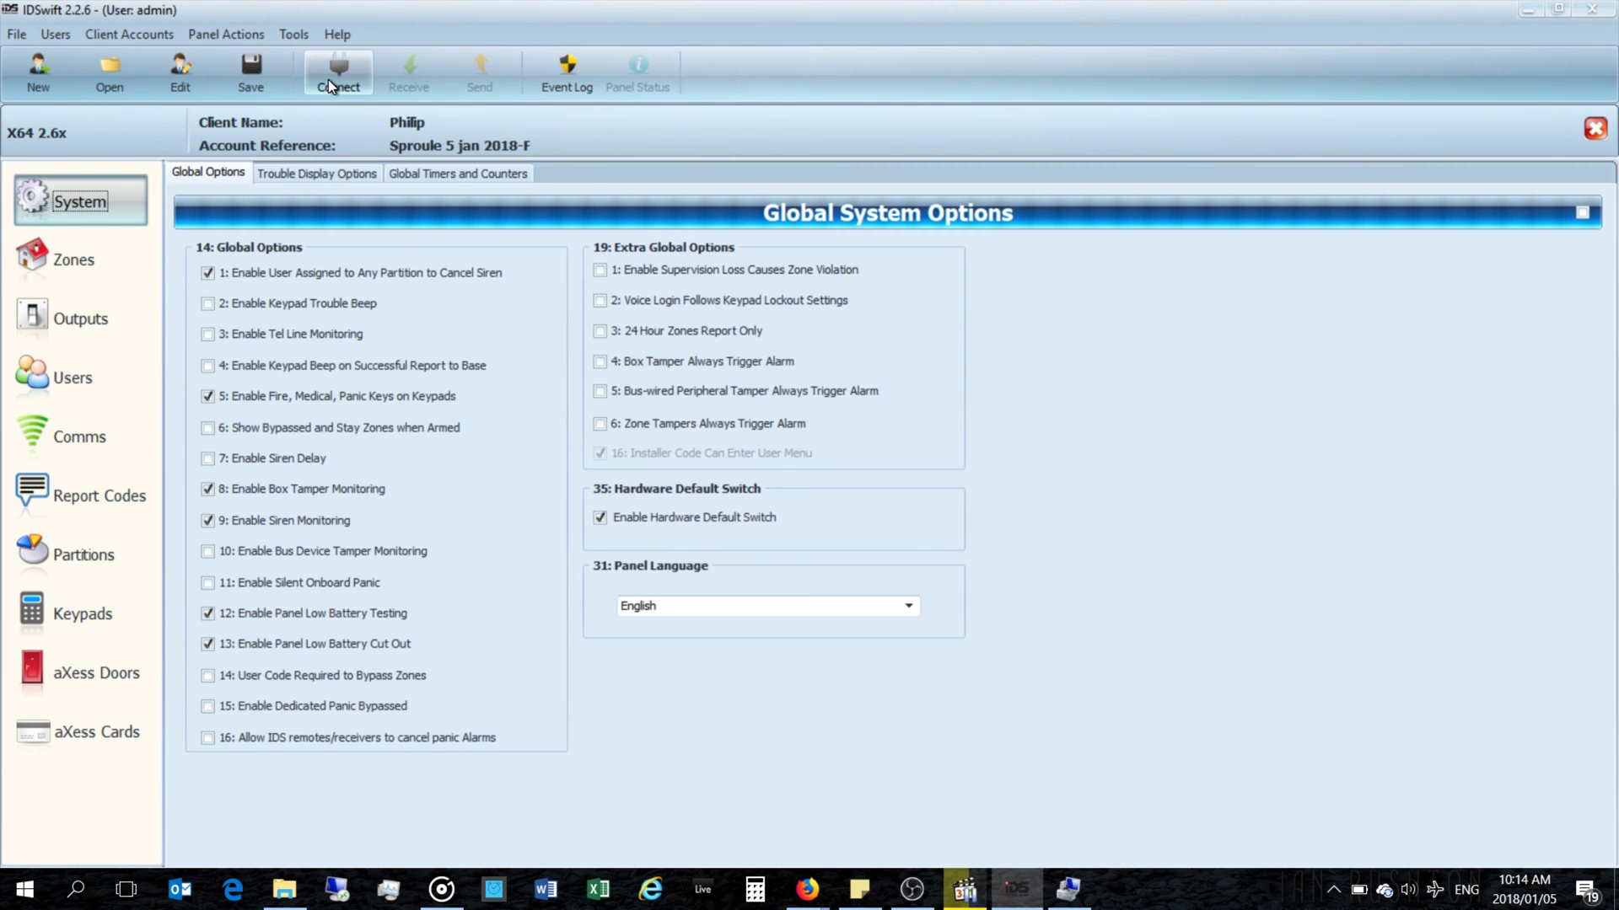
Step: Start Upgrade Firmware from the panel commands and connect the bootloader over COM4
left_click(278, 33)
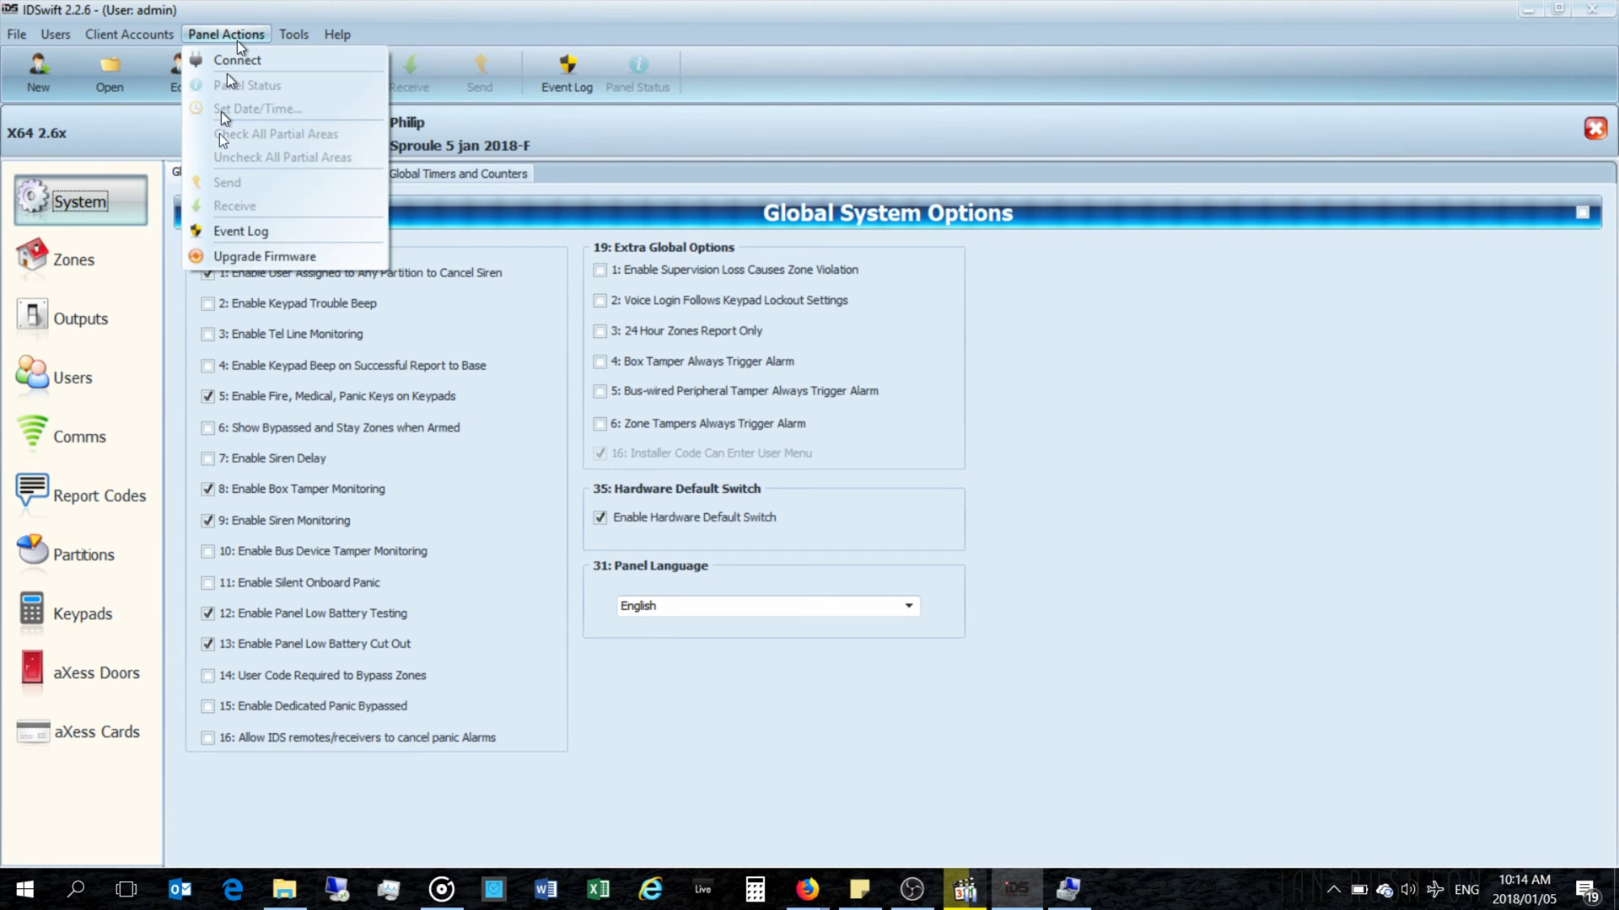
left_click(226, 255)
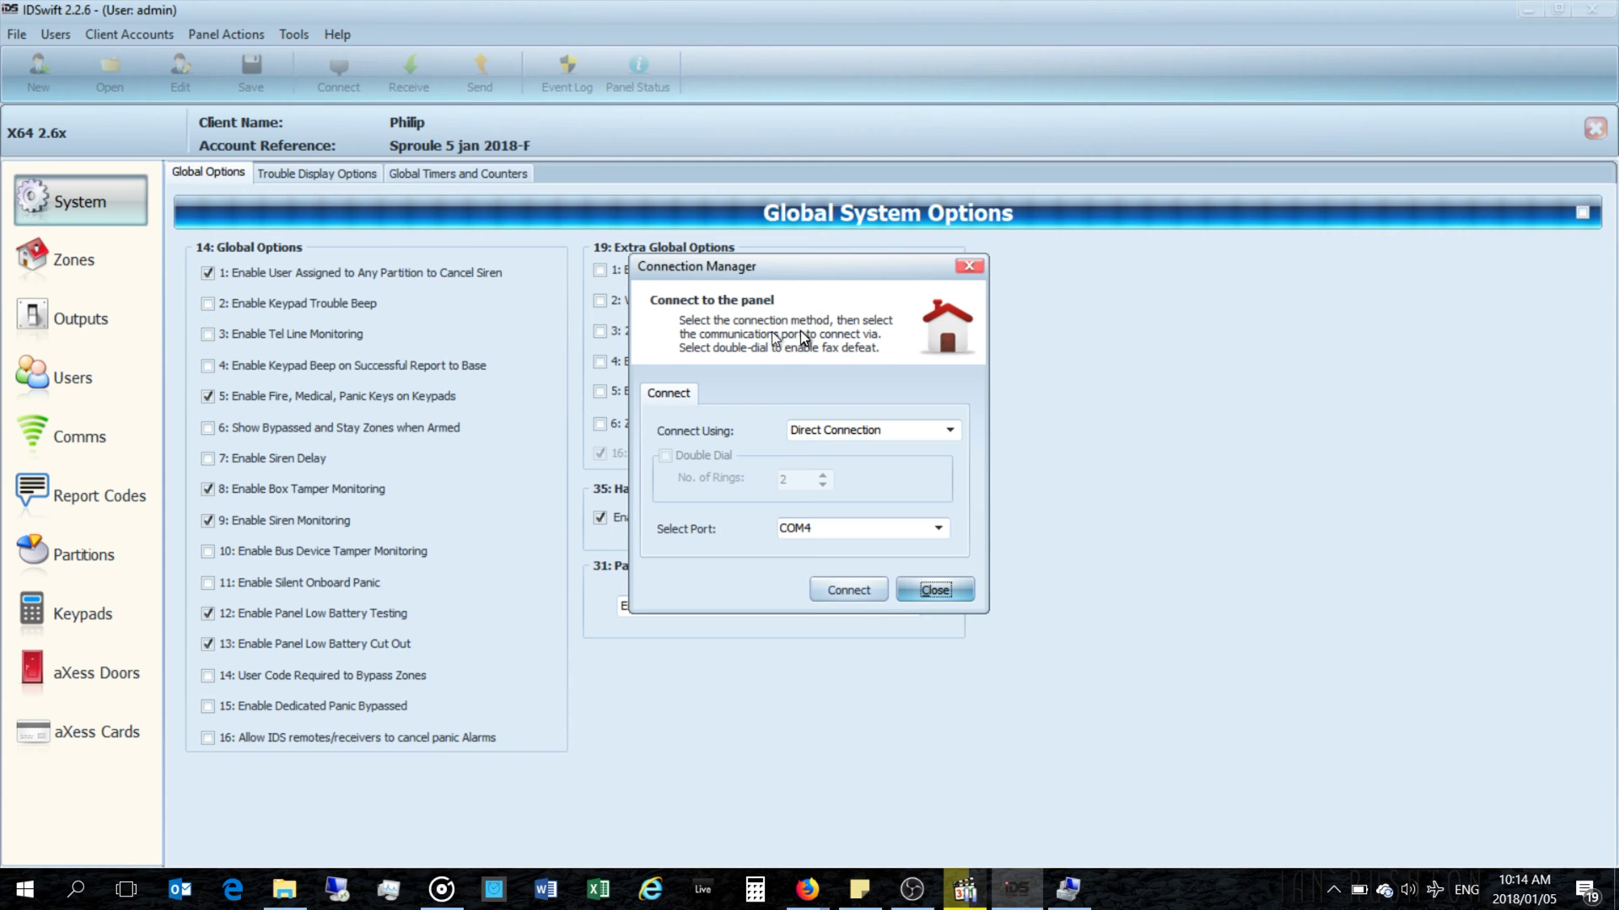
left_click(853, 588)
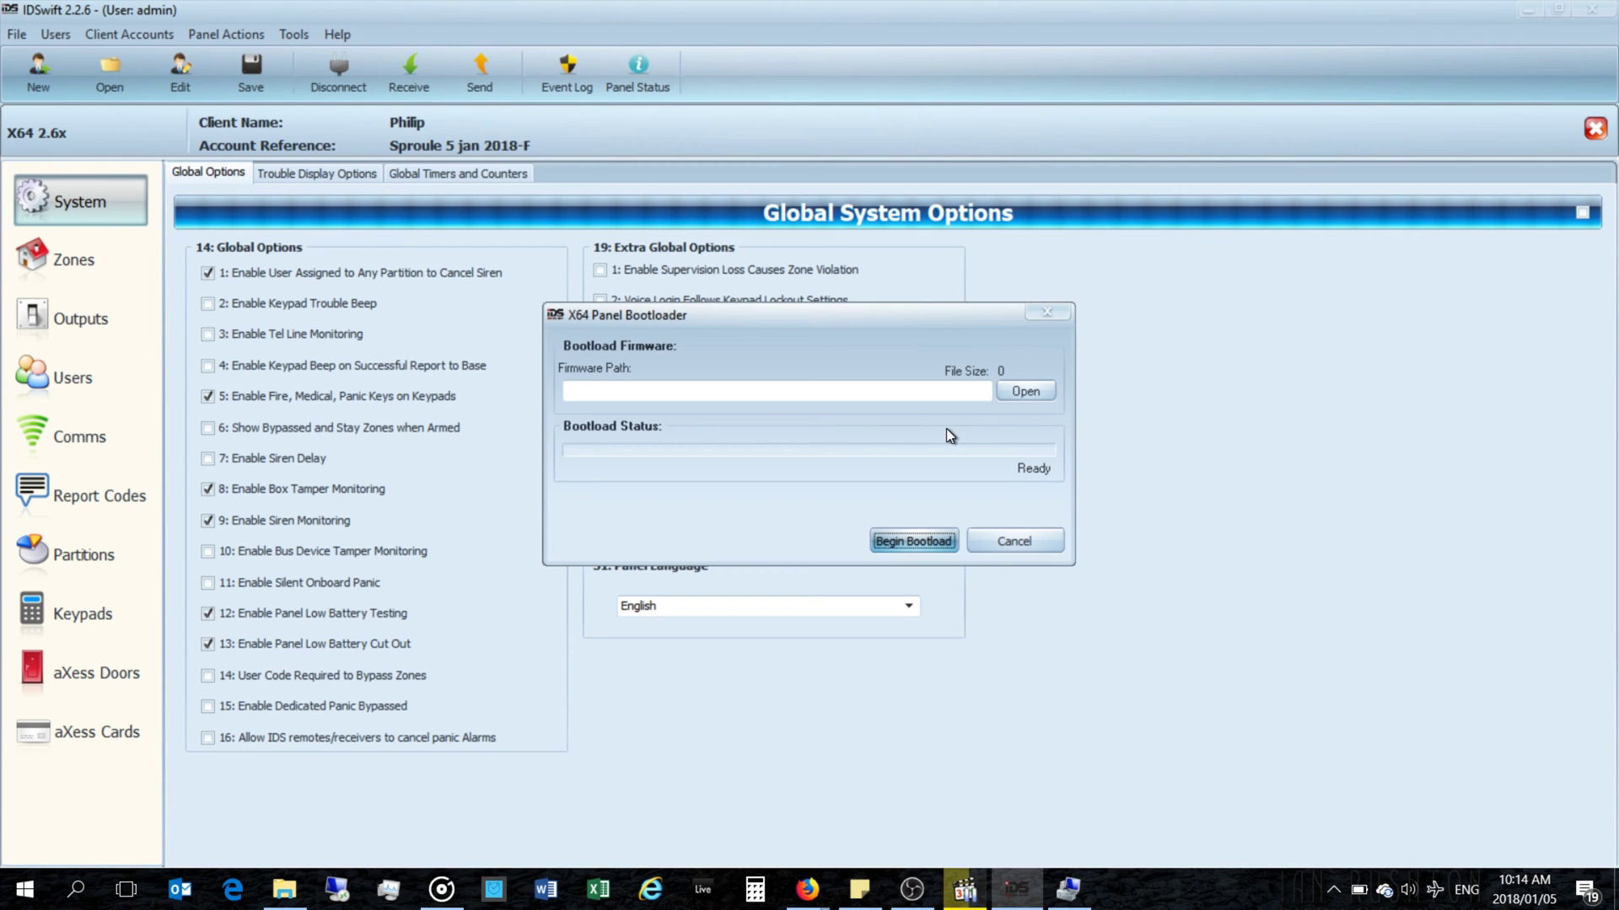
Step: Load X64_271_201703221600.enc from This PC > OneDrive (D:) > OneDrive > IDS into the bootloader
left_click(1022, 389)
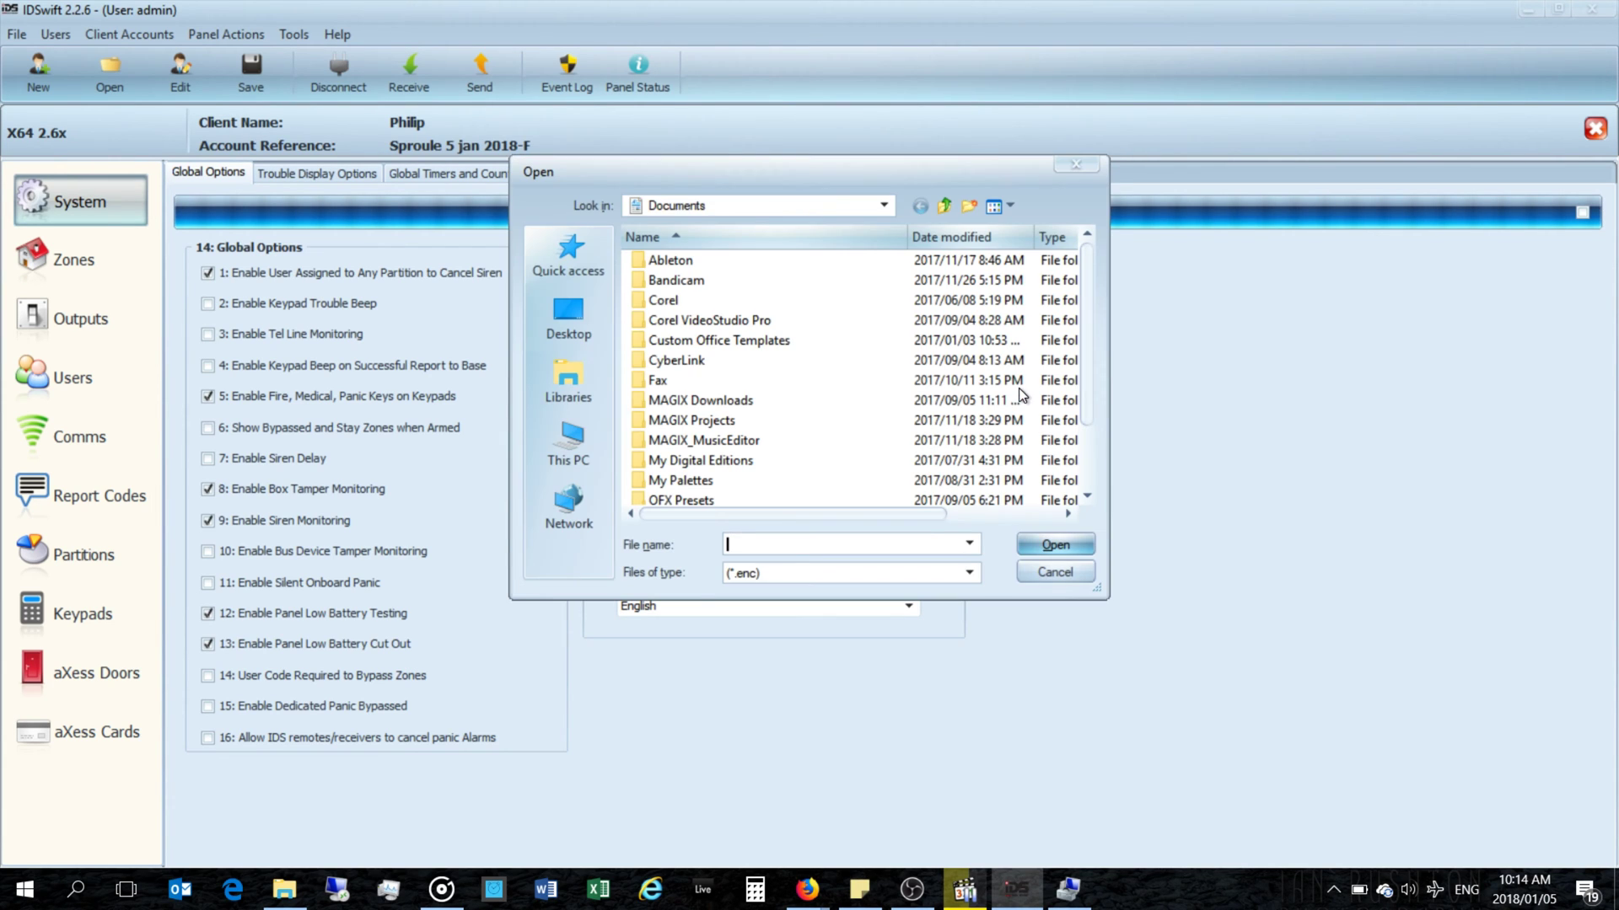
left_click(565, 448)
scroll(730, 354, "down", 5)
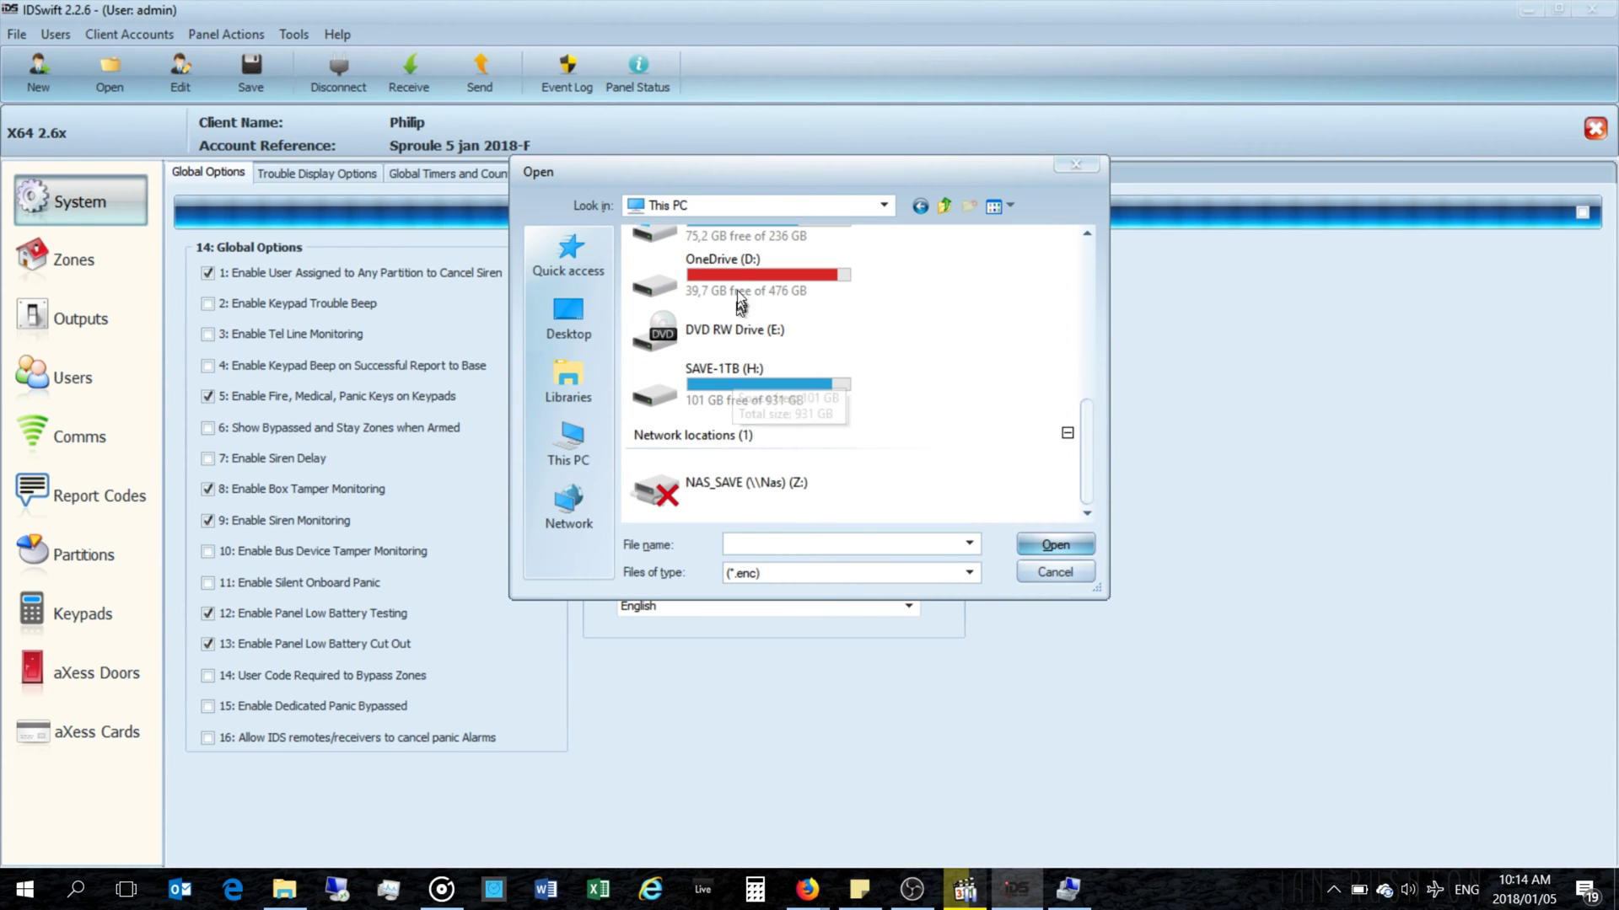
double_click(737, 280)
double_click(674, 320)
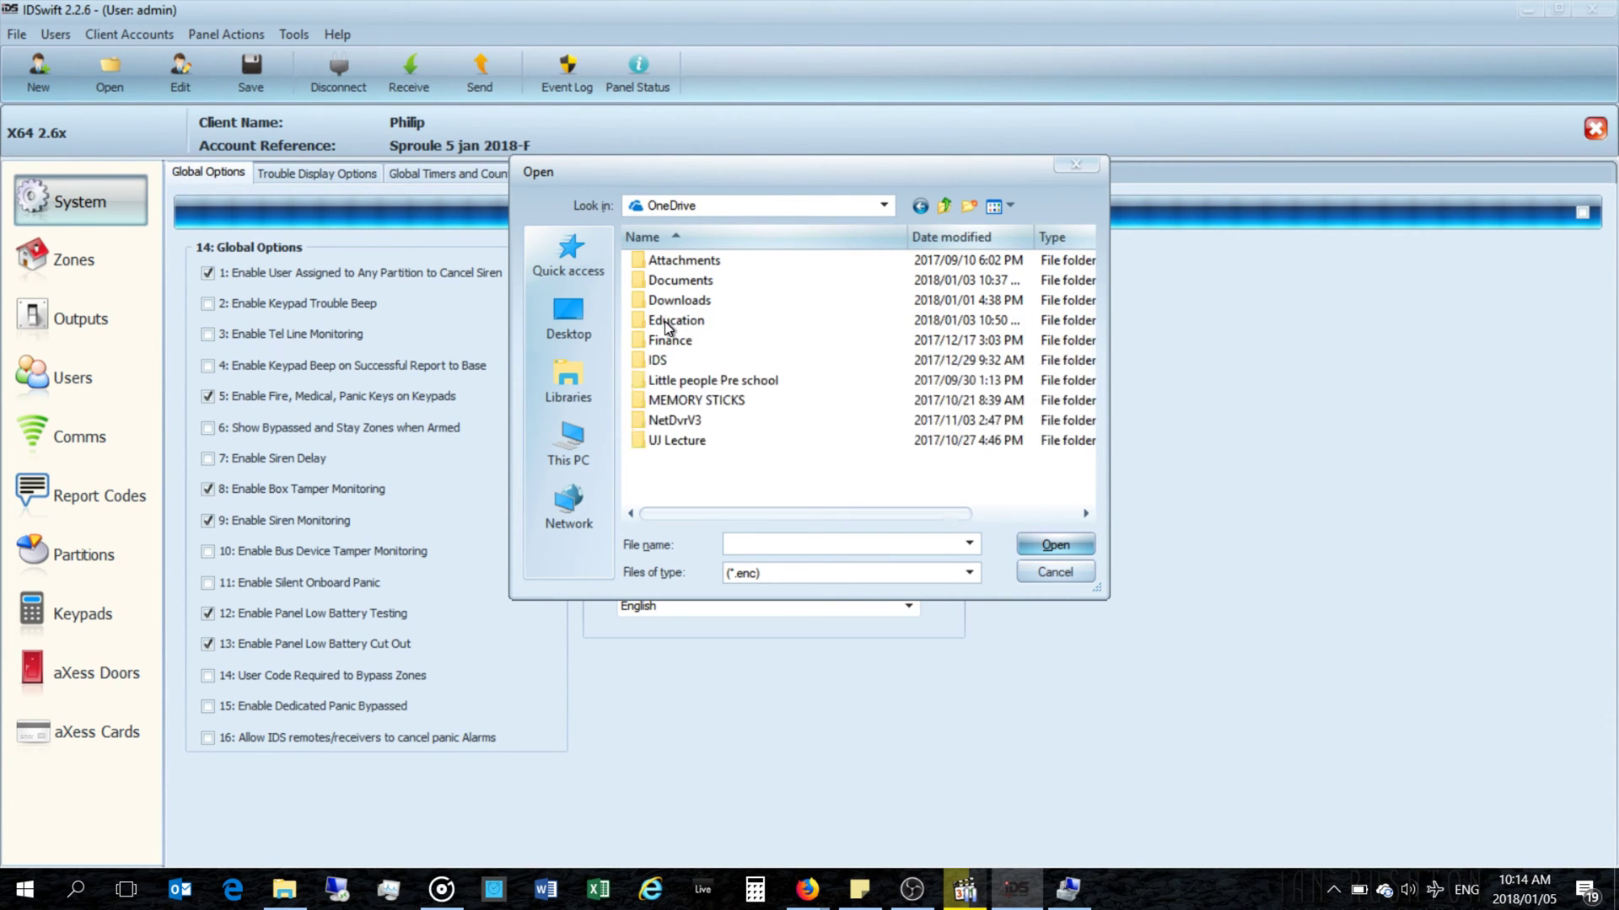
double_click(666, 360)
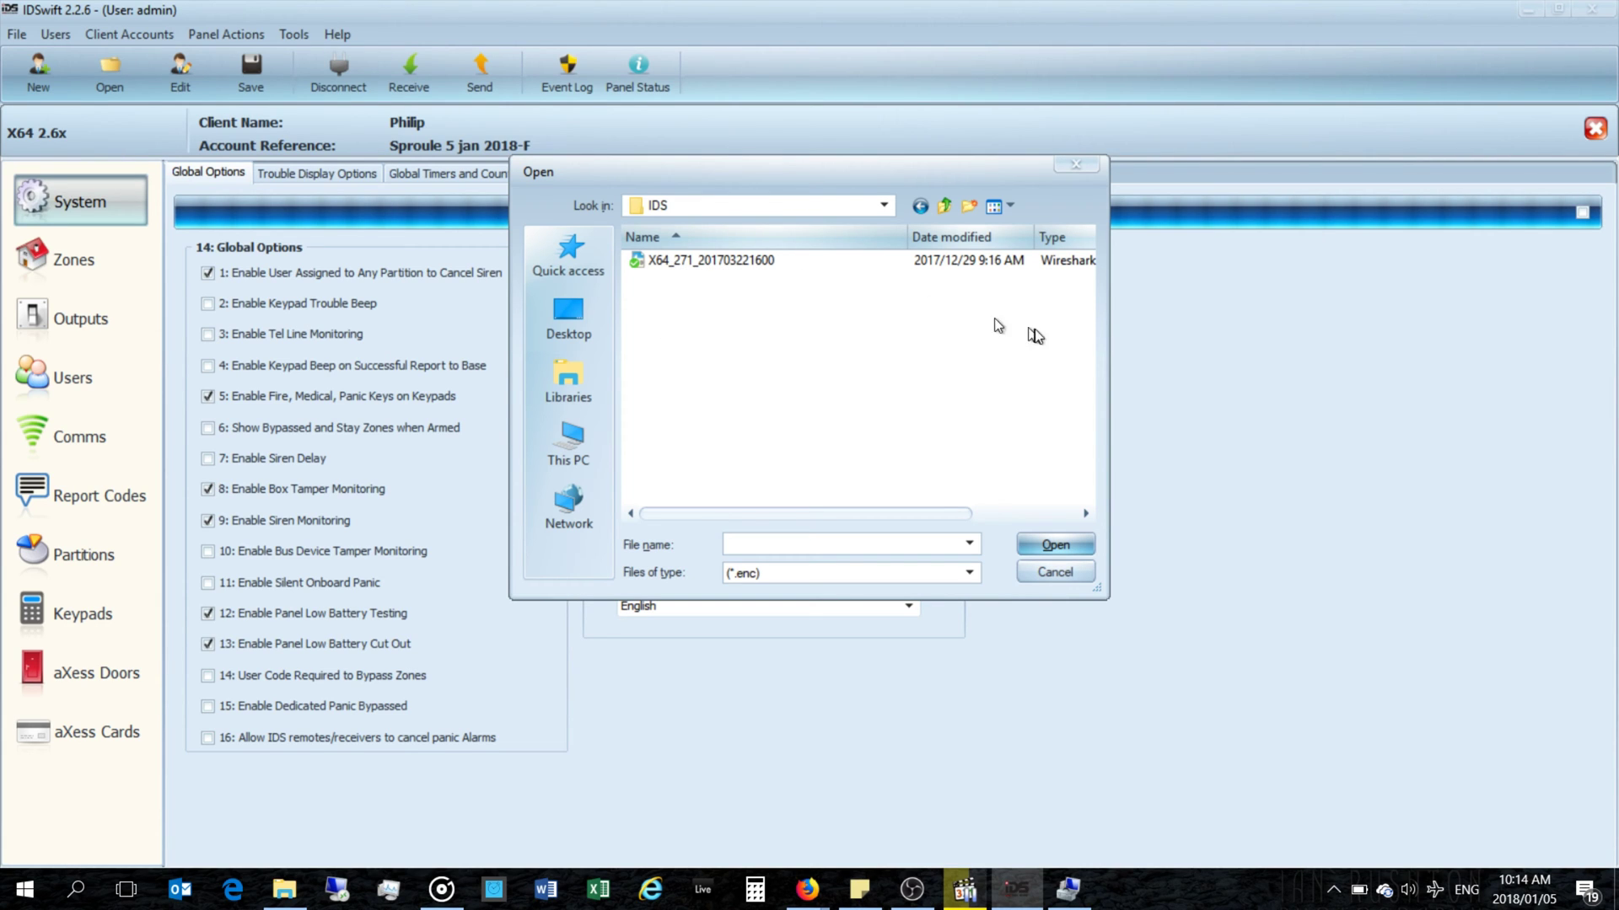
left_click_drag(1102, 334, 1341, 335)
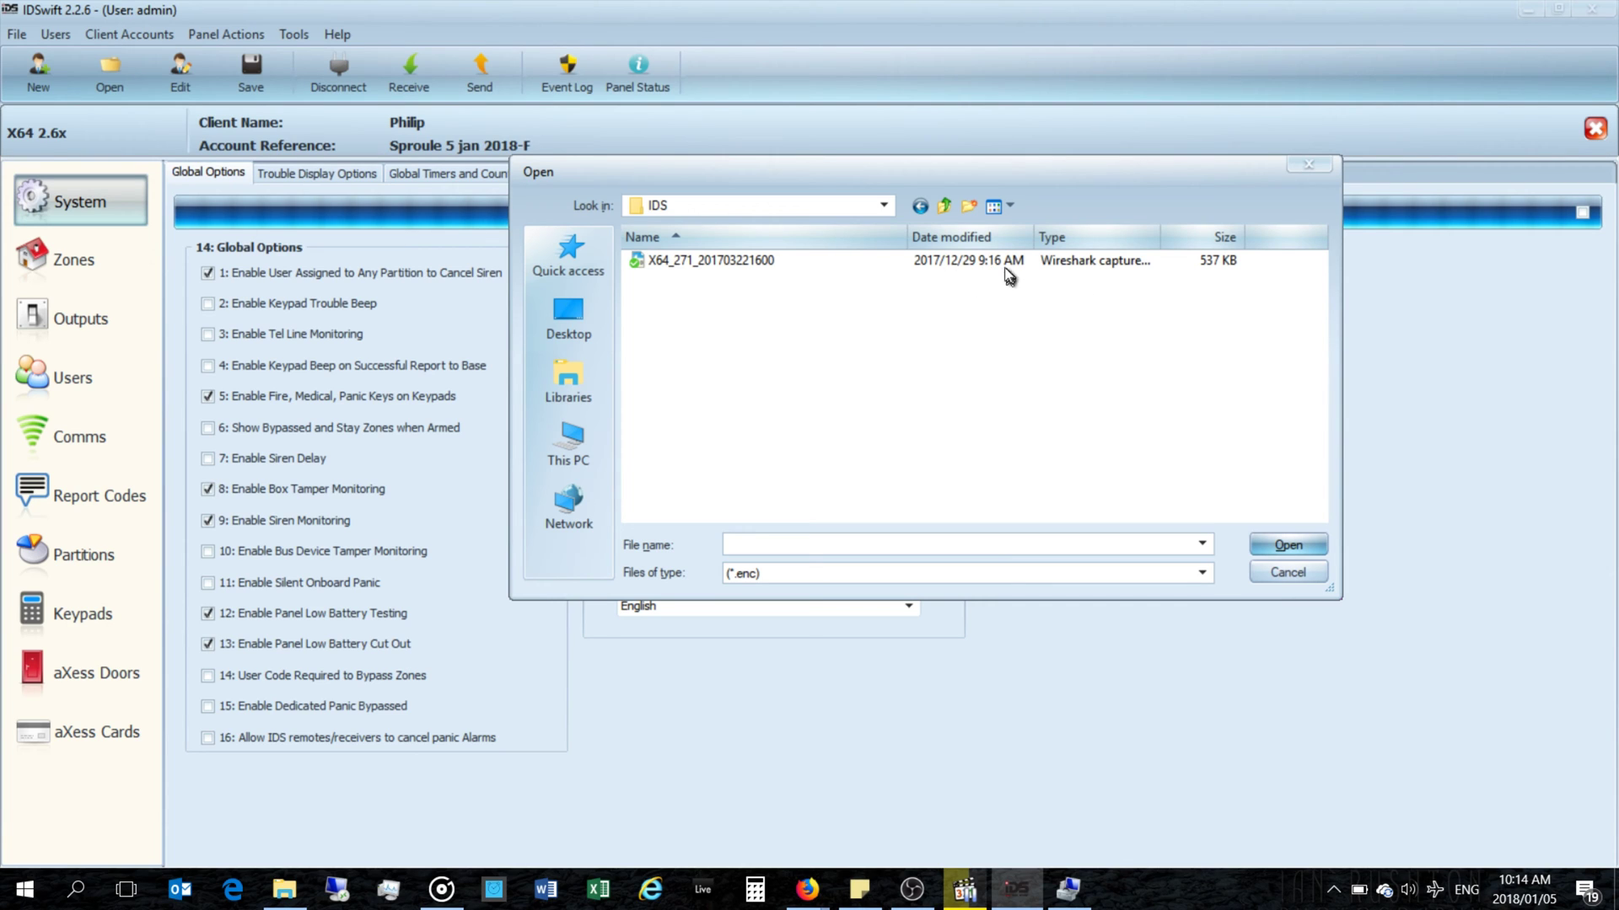
left_click(699, 261)
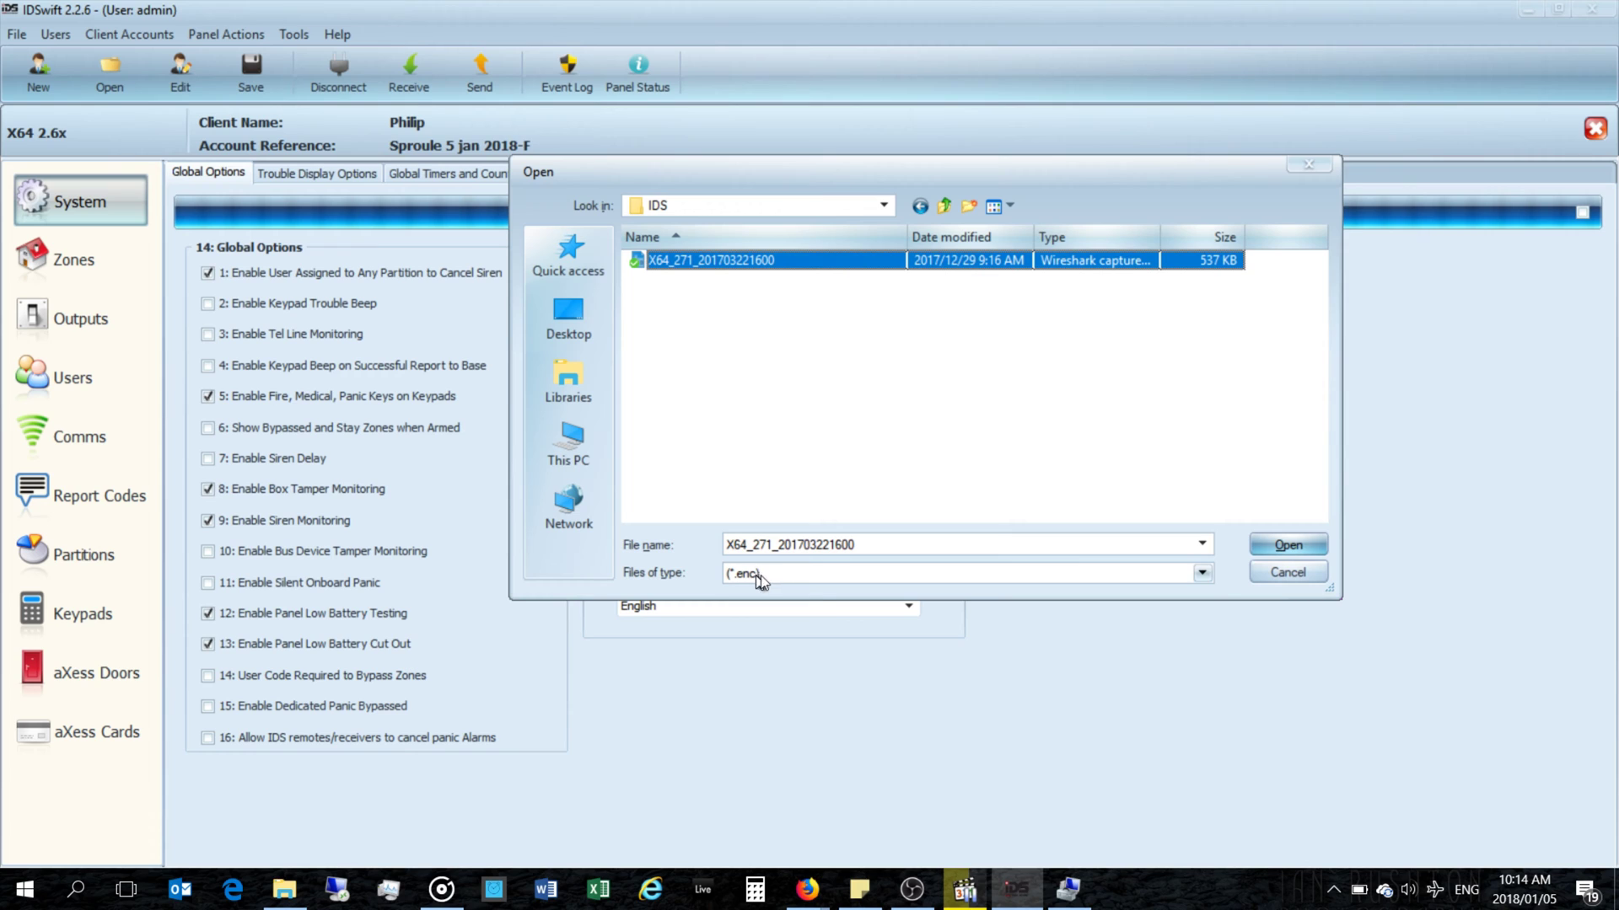
left_click(1287, 545)
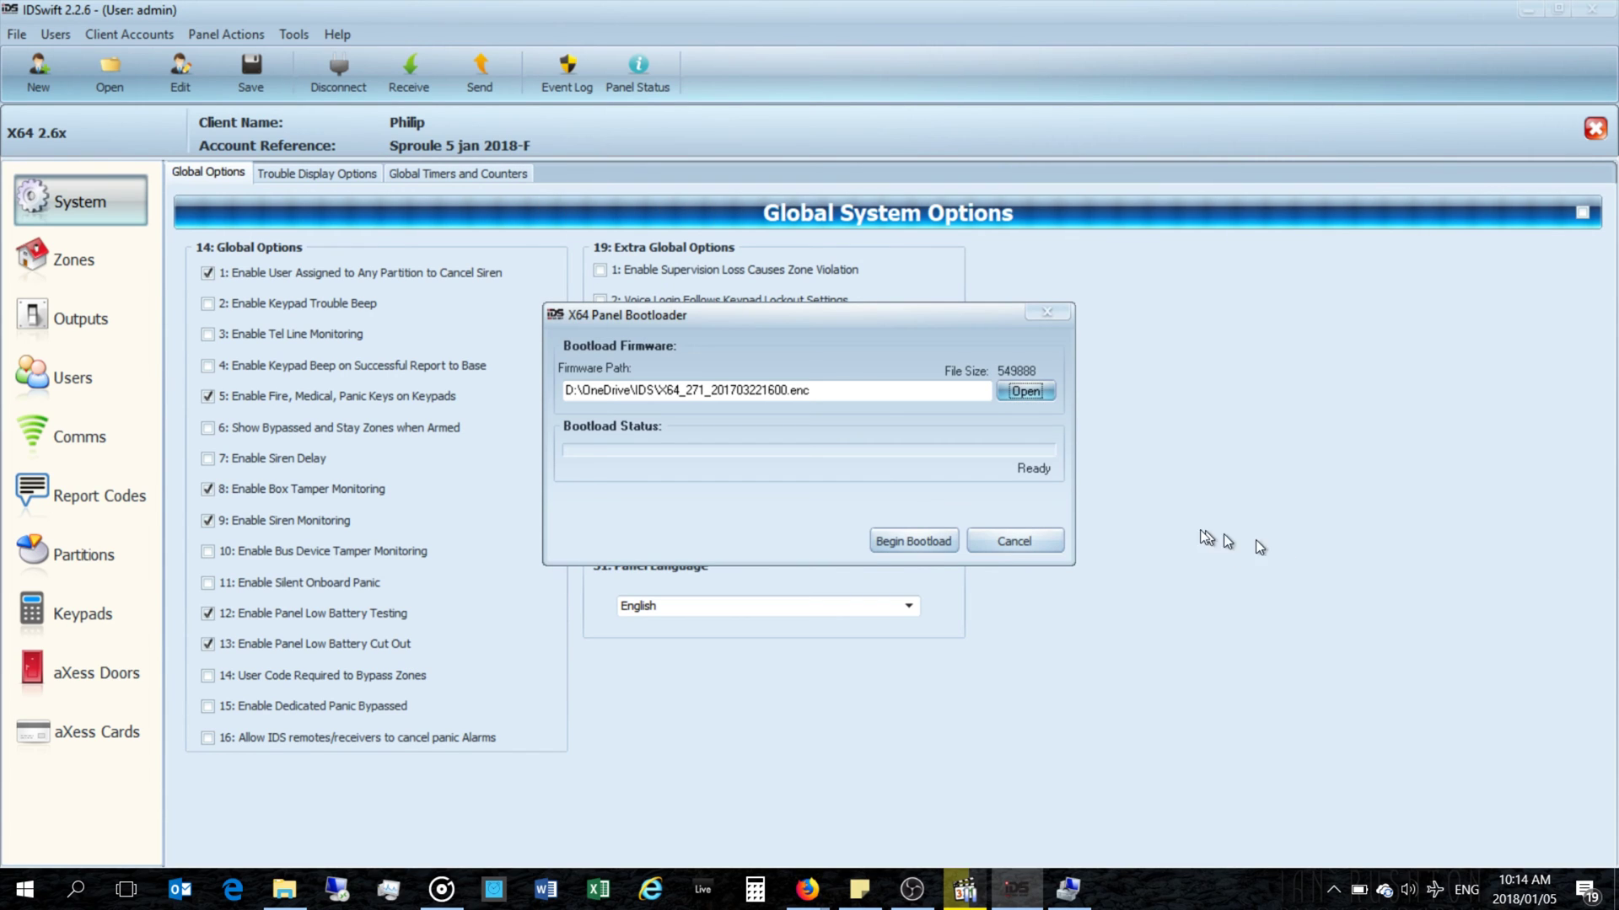
Step: Start the firmware bootload to the X64 panel, which fails with a Bootload Error
left_click(916, 542)
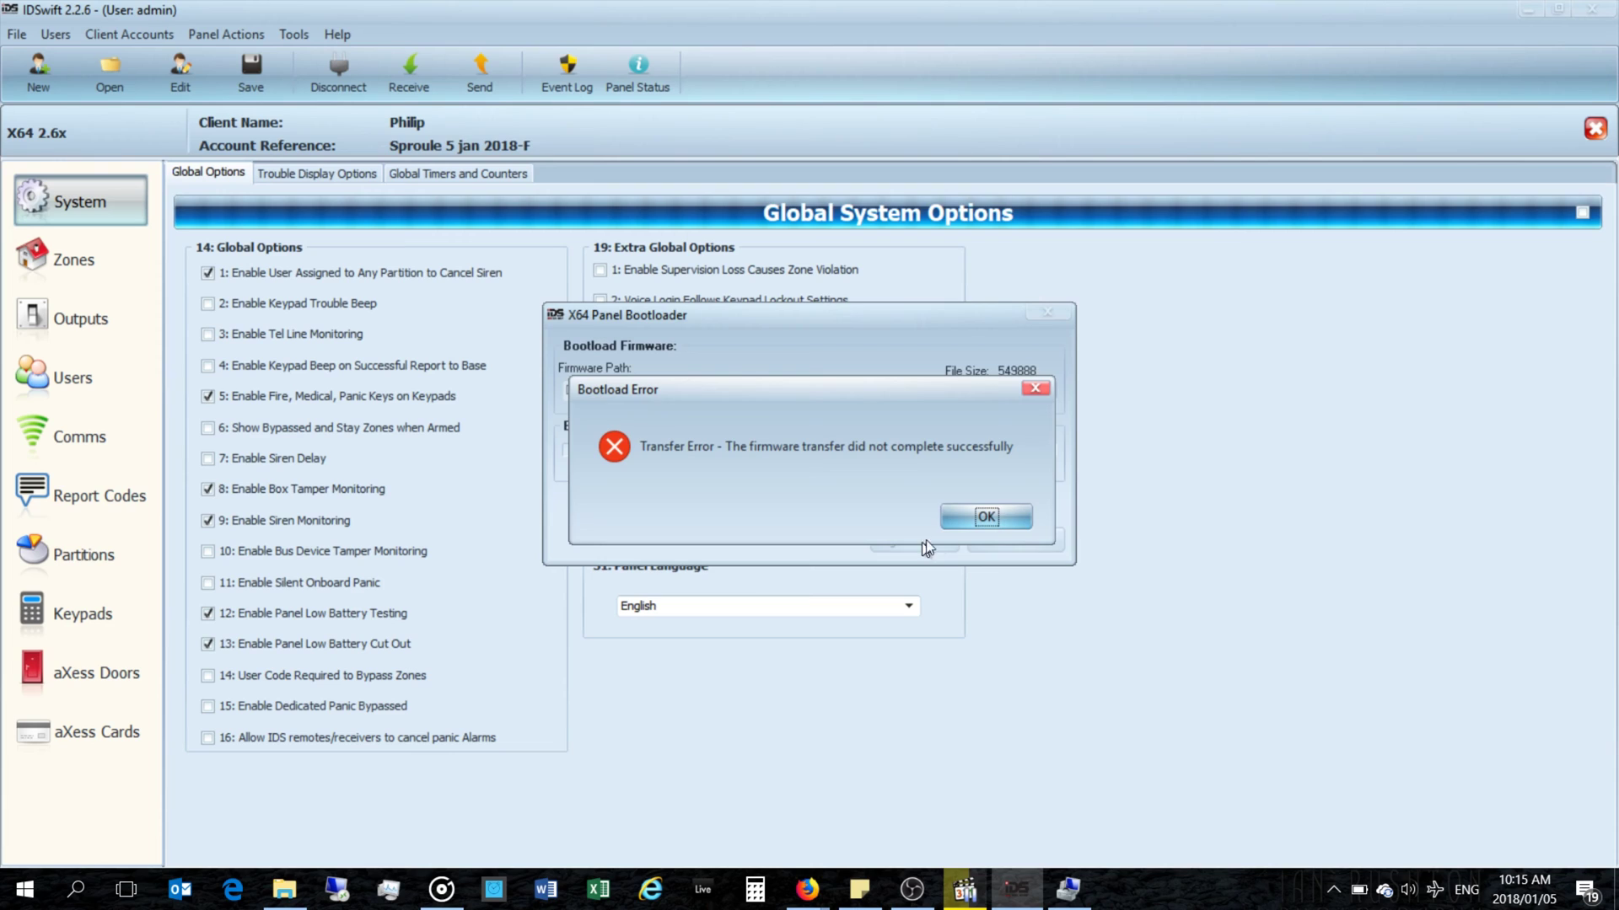
Step: Dismiss the Bootload Error message, leaving the bootloader at 'Error: Reset Panel'
left_click(980, 519)
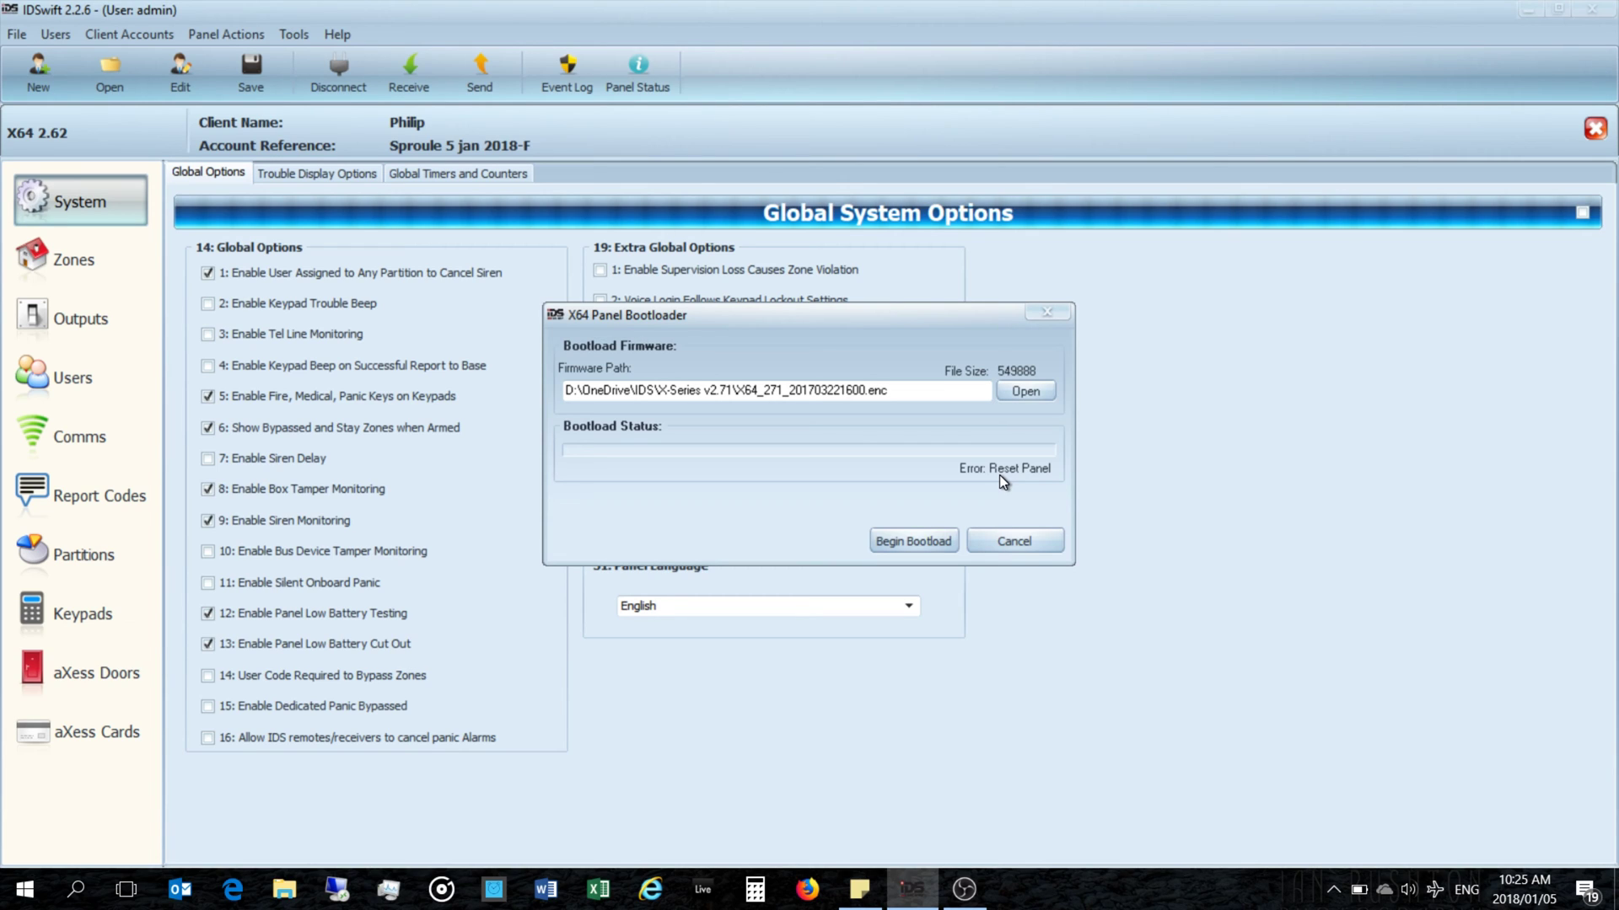
Step: Retry the firmware bootload to the X64 panel
left_click(932, 544)
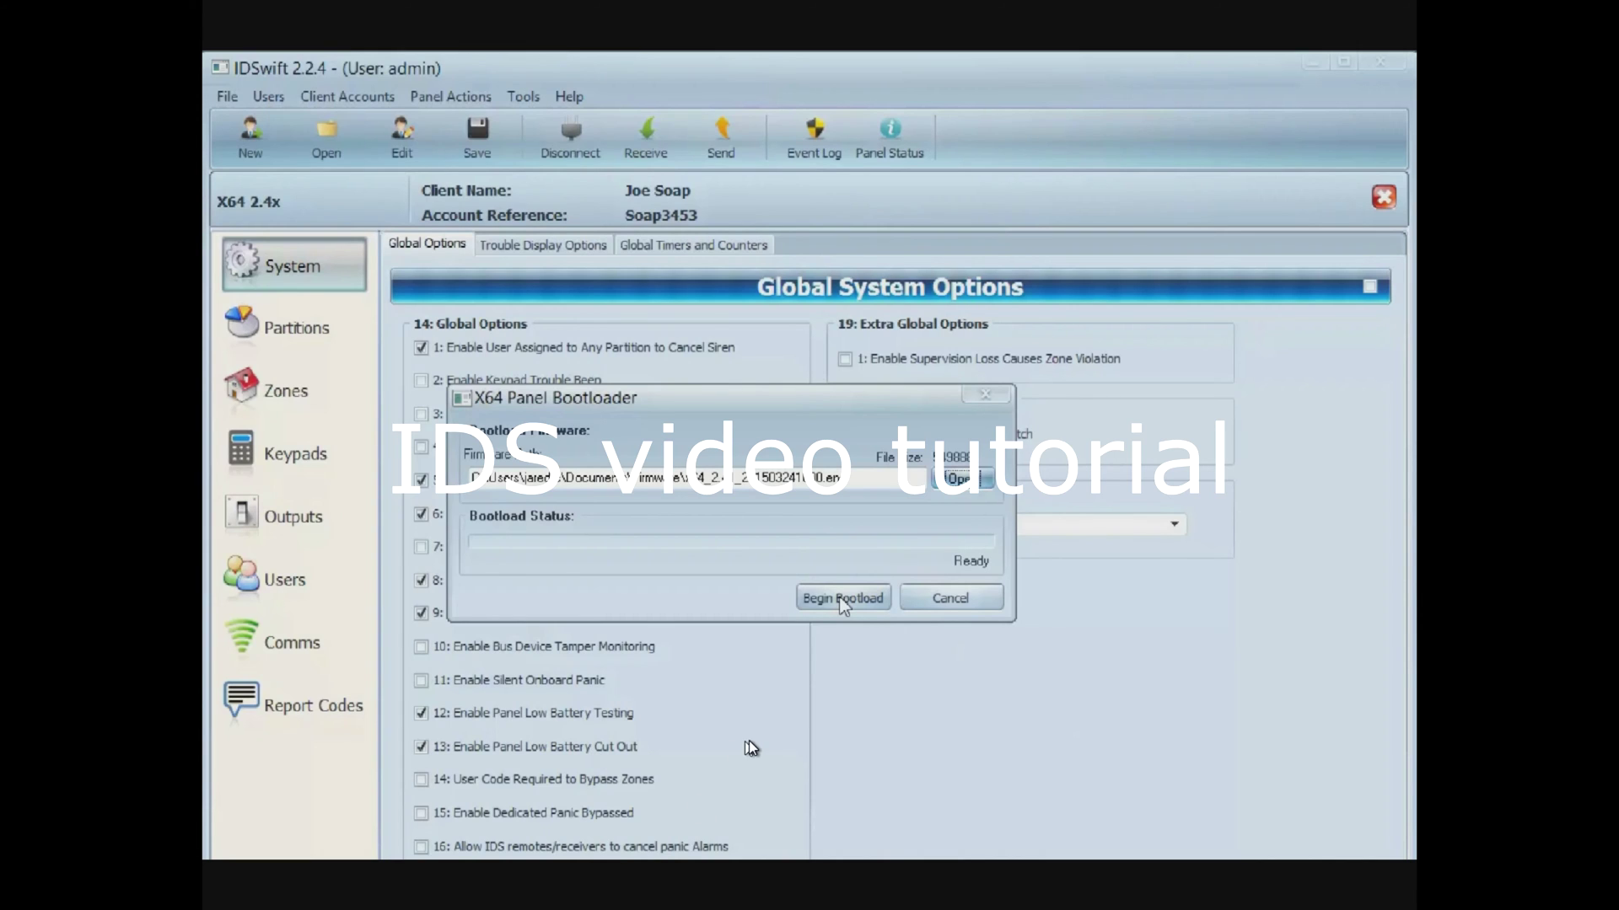
Step: Play the panel update tutorial video through to the end, then close VLC
left_click(839, 600)
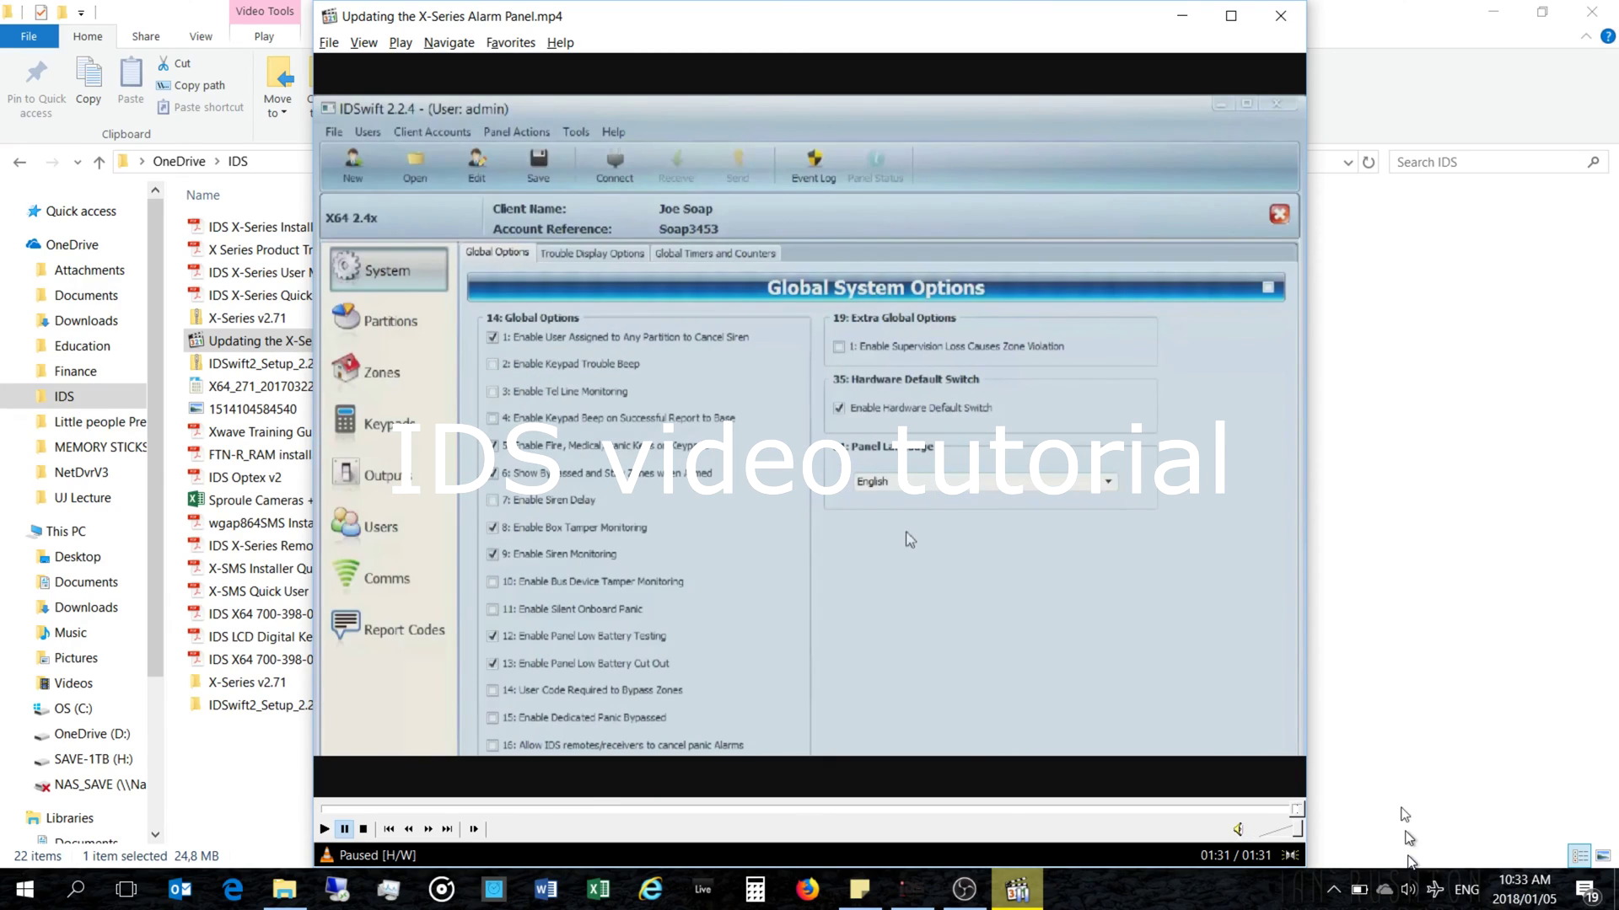
left_click(1269, 13)
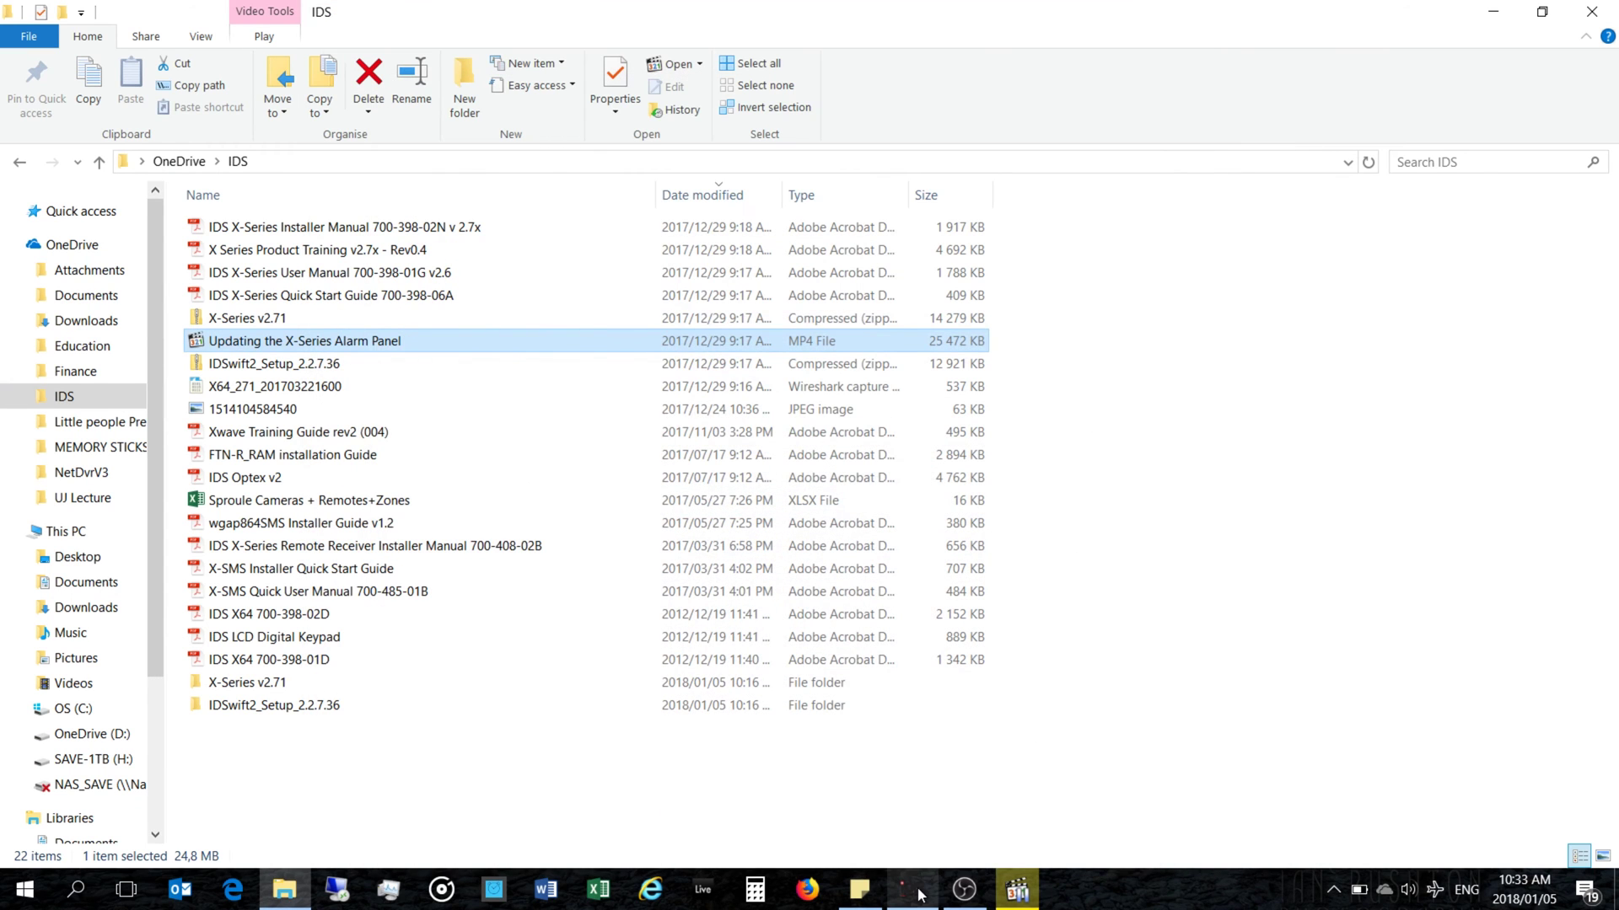
Step: Bring the IDSwift X64 Panel Bootloader window back to the front from the taskbar
left_click(926, 896)
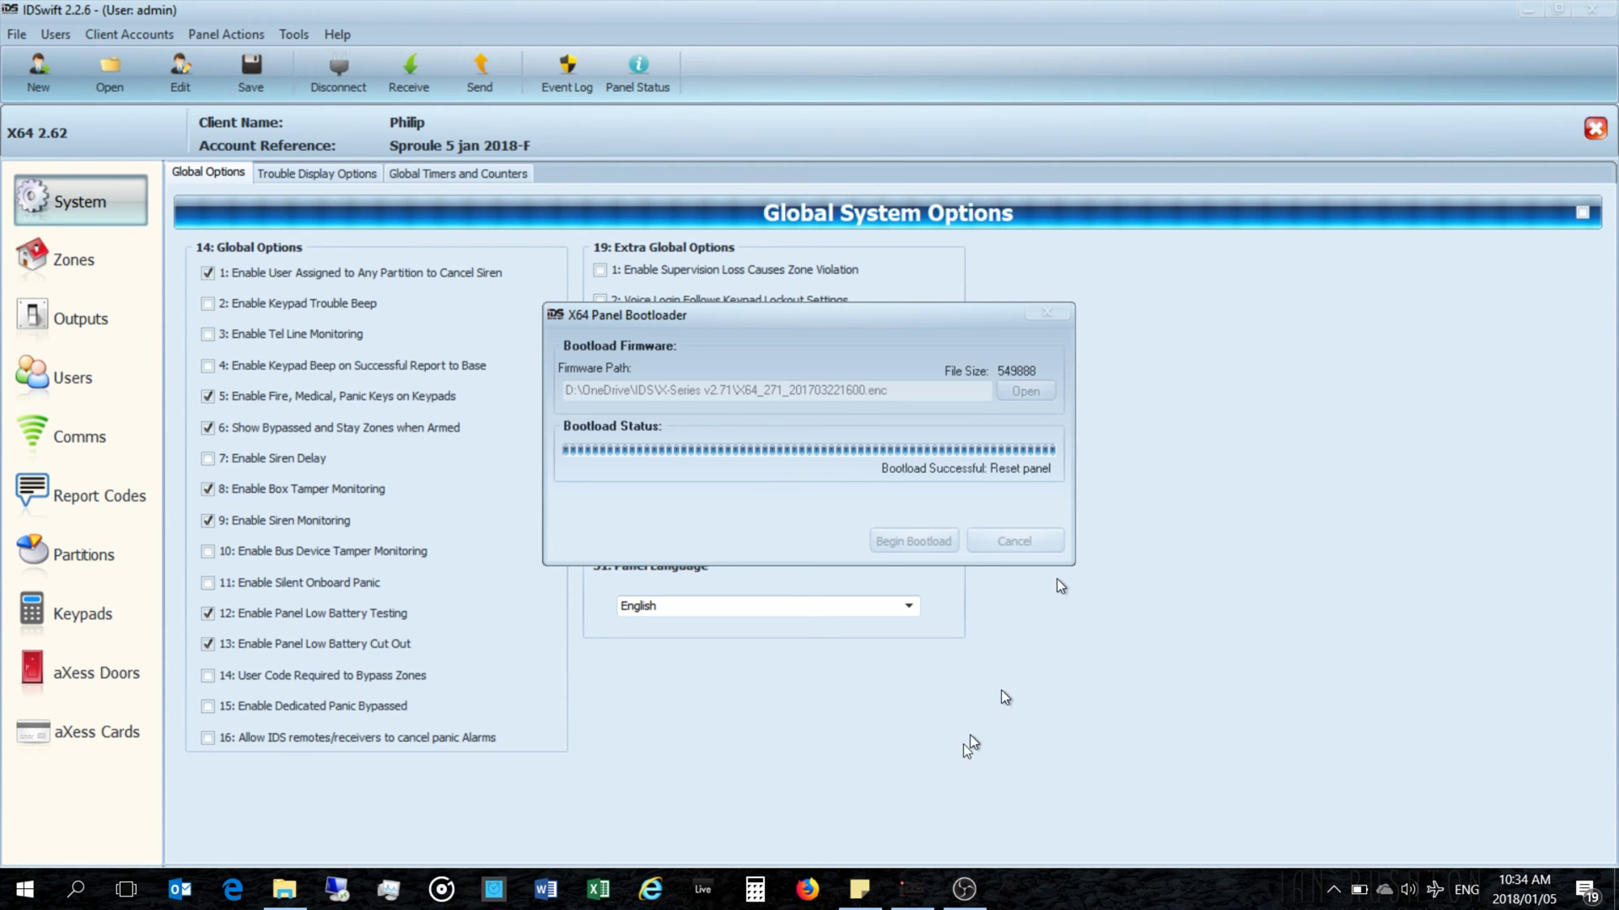
Step: Close the IDSwift window from its taskbar menu to raise the Bootload Successful: Reset panel message
right_click(905, 895)
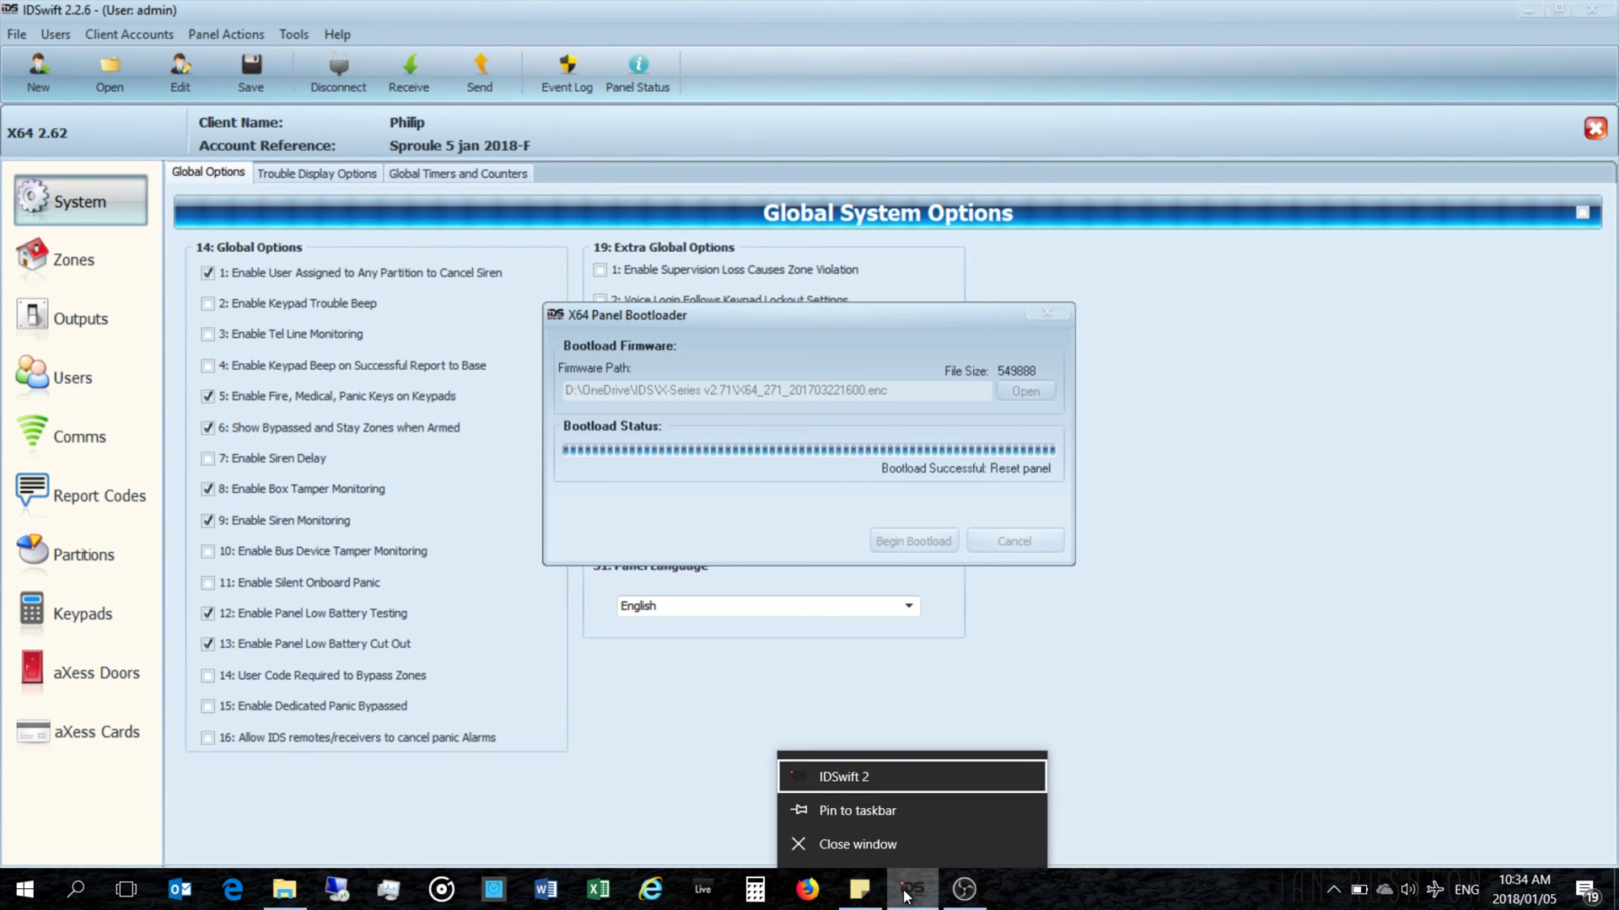
left_click(874, 843)
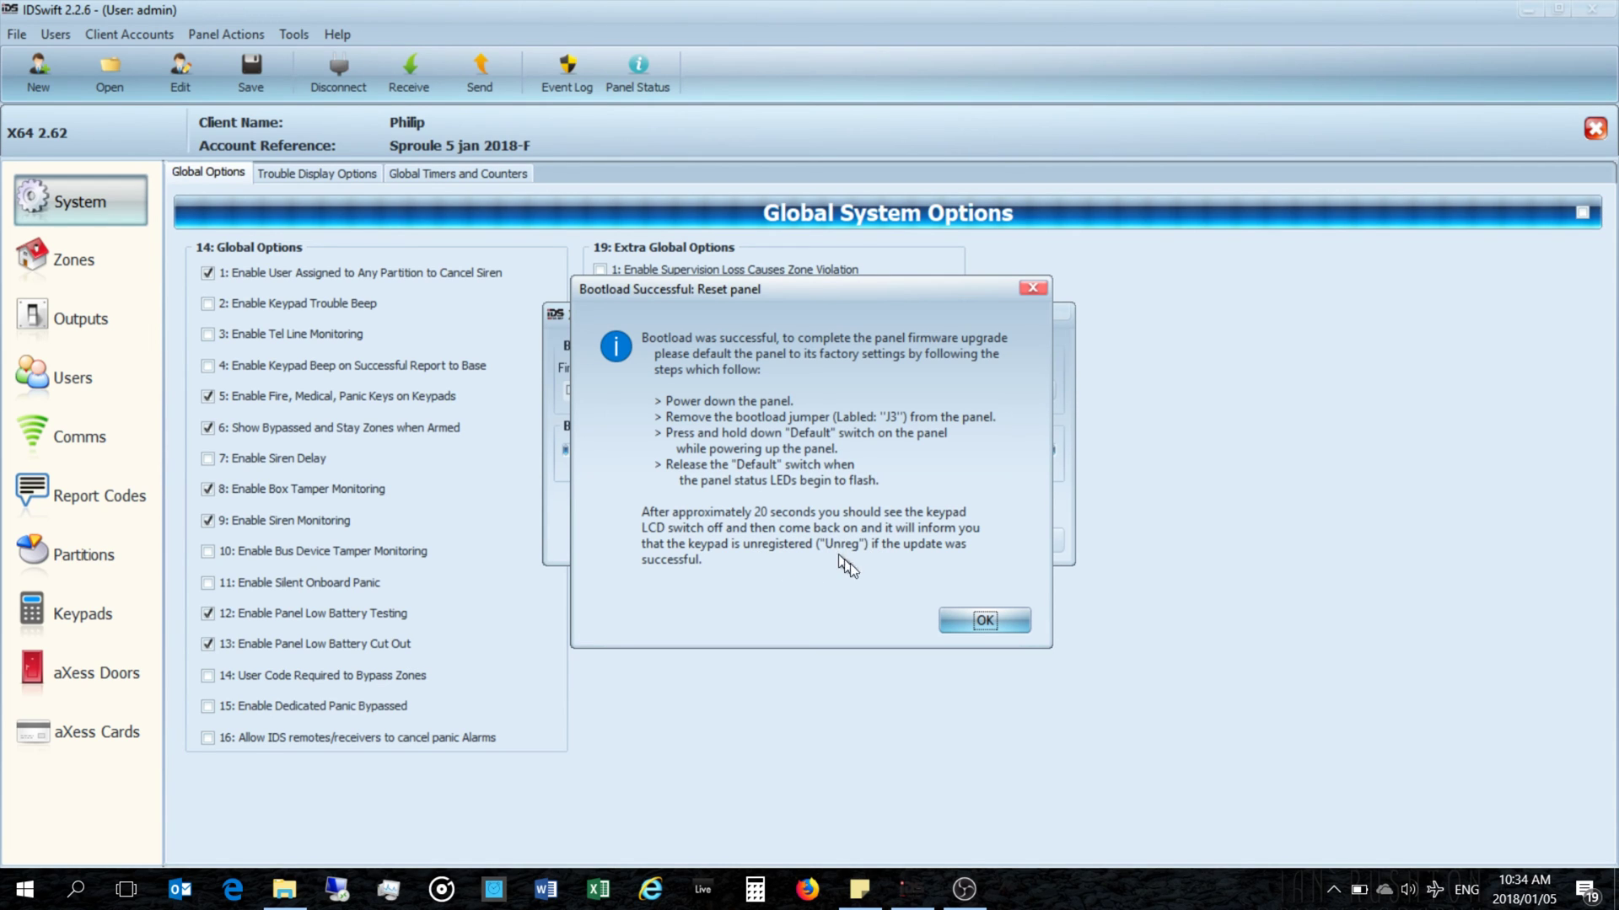
Step: Acknowledge the panel reset instructions and close the X64 Panel Bootloader
left_click(970, 612)
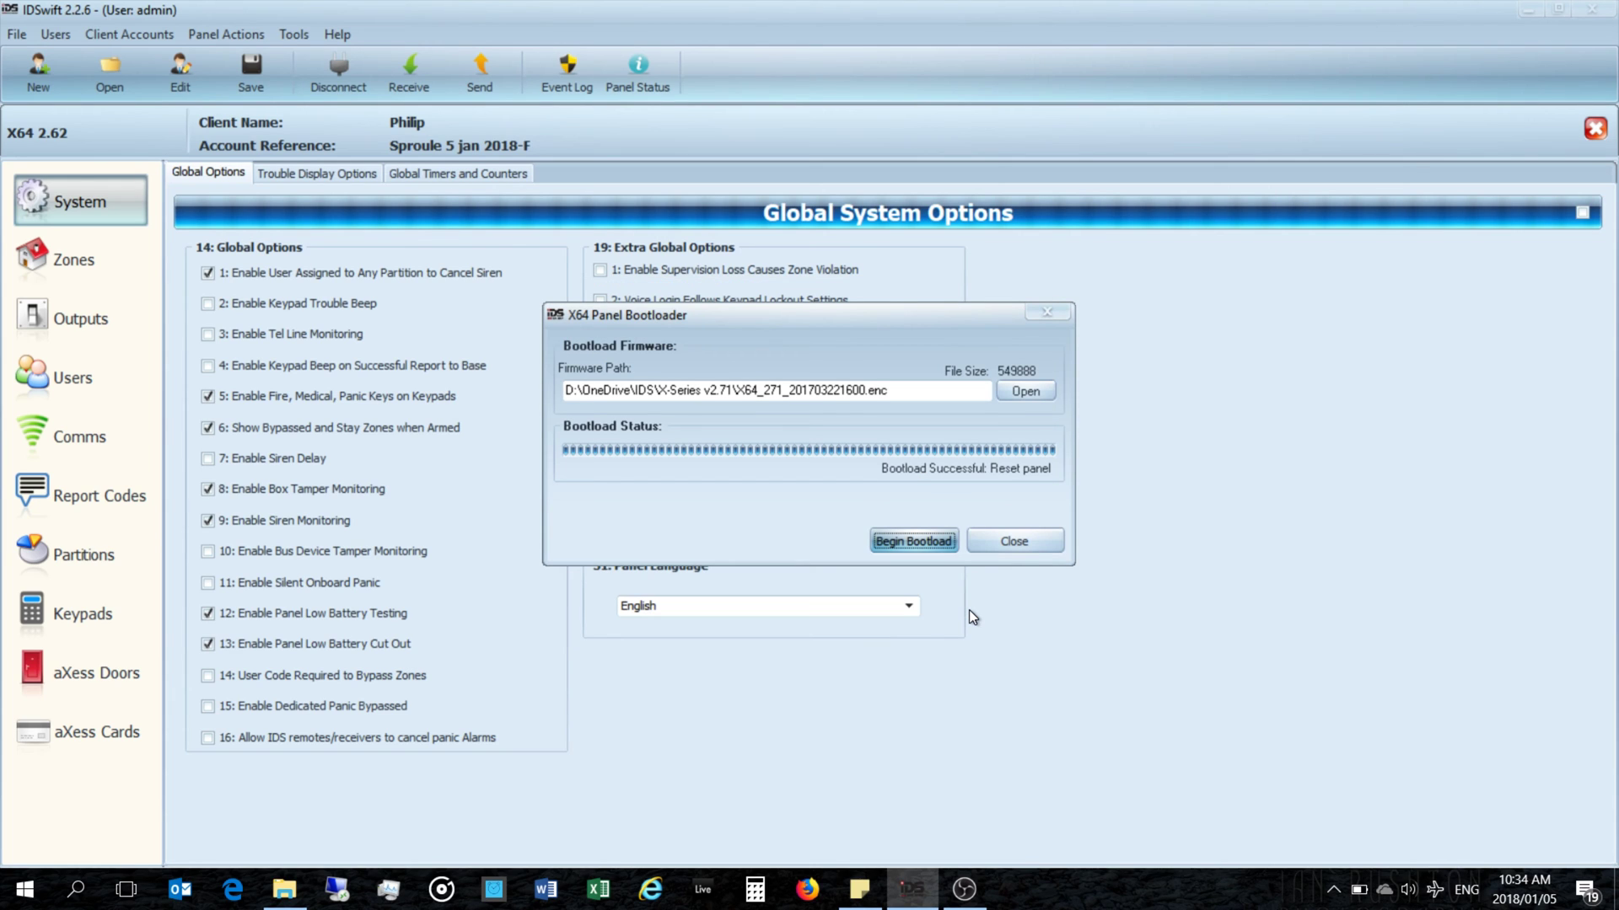
left_click(1035, 540)
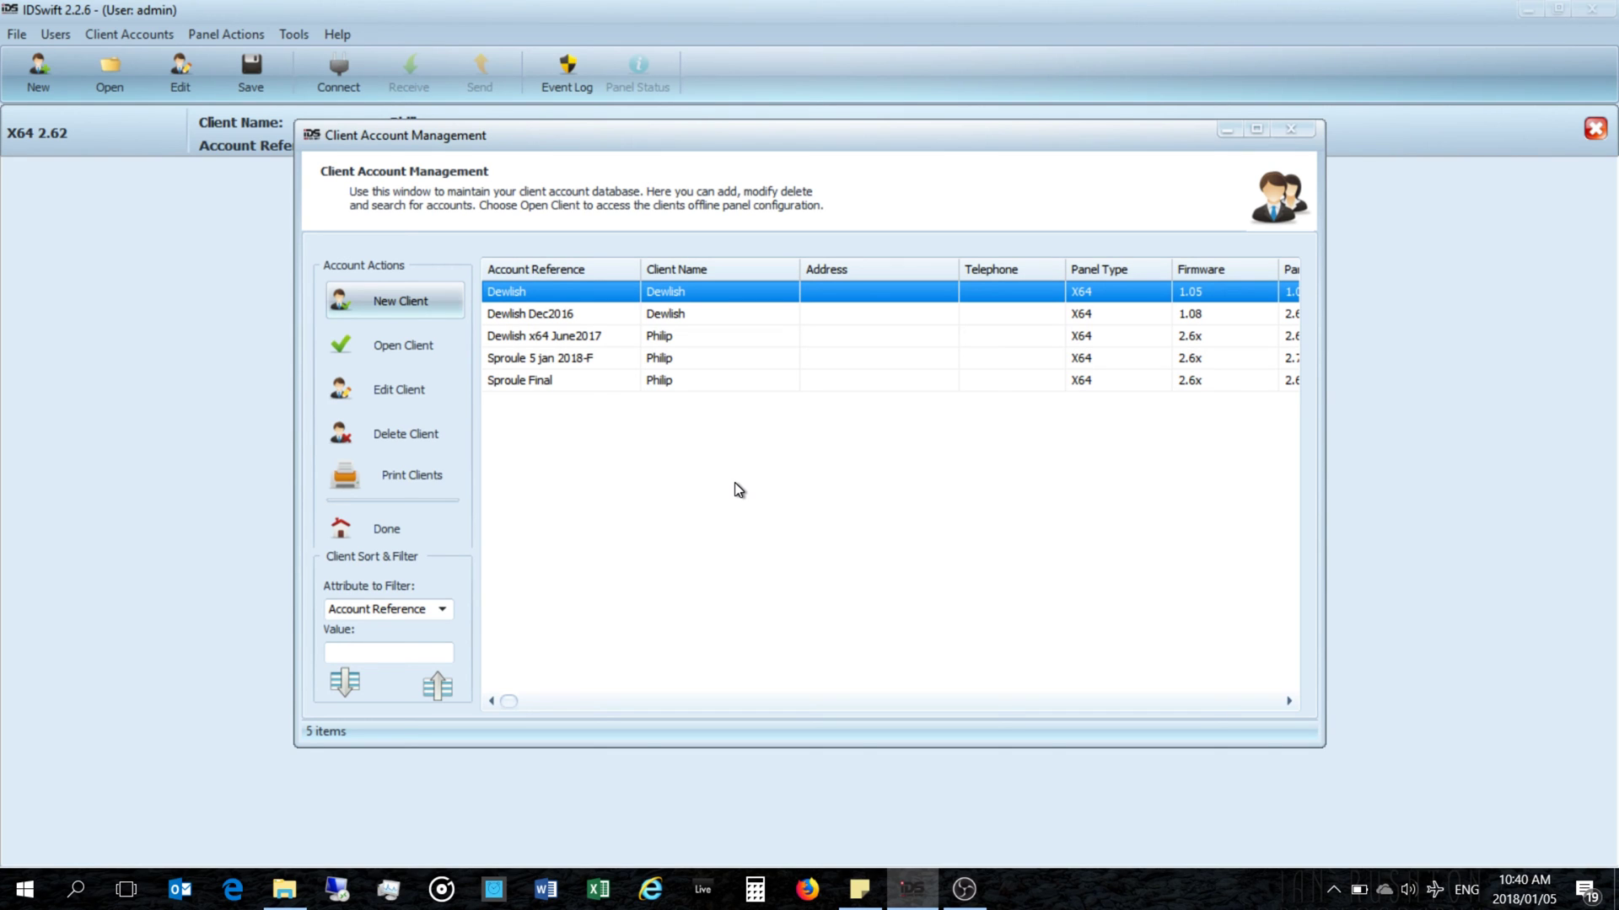
Step: Widen the client account list and open the last X64 client account in Modify Client Account
left_click_drag(1324, 496, 1519, 499)
left_click_drag(823, 140, 710, 200)
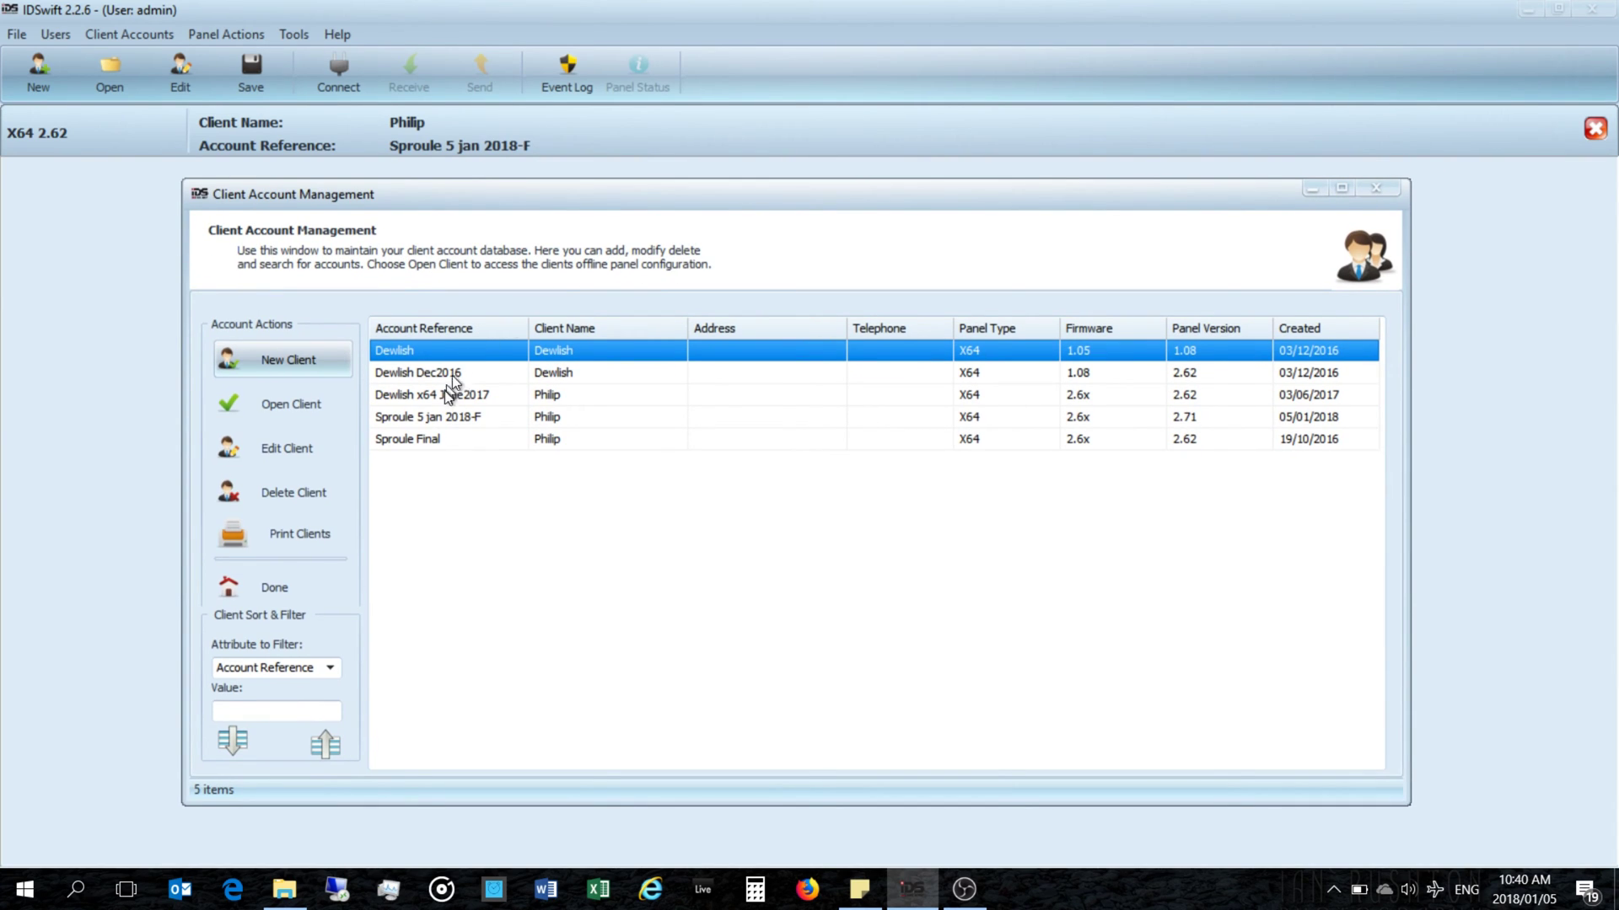
left_click(422, 442)
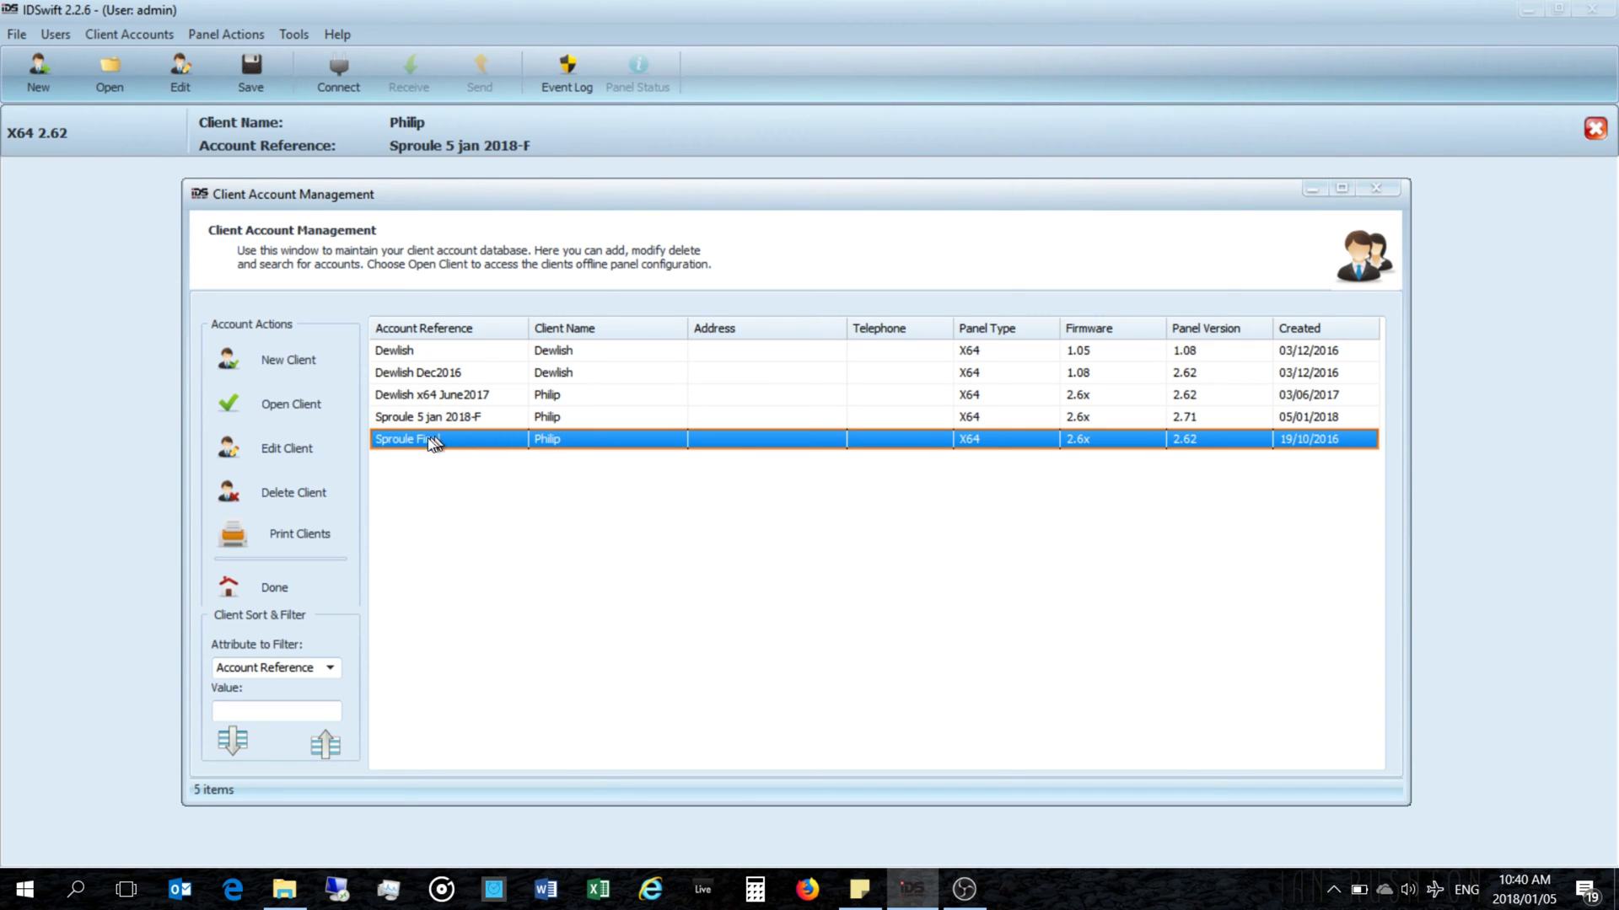
left_click(287, 447)
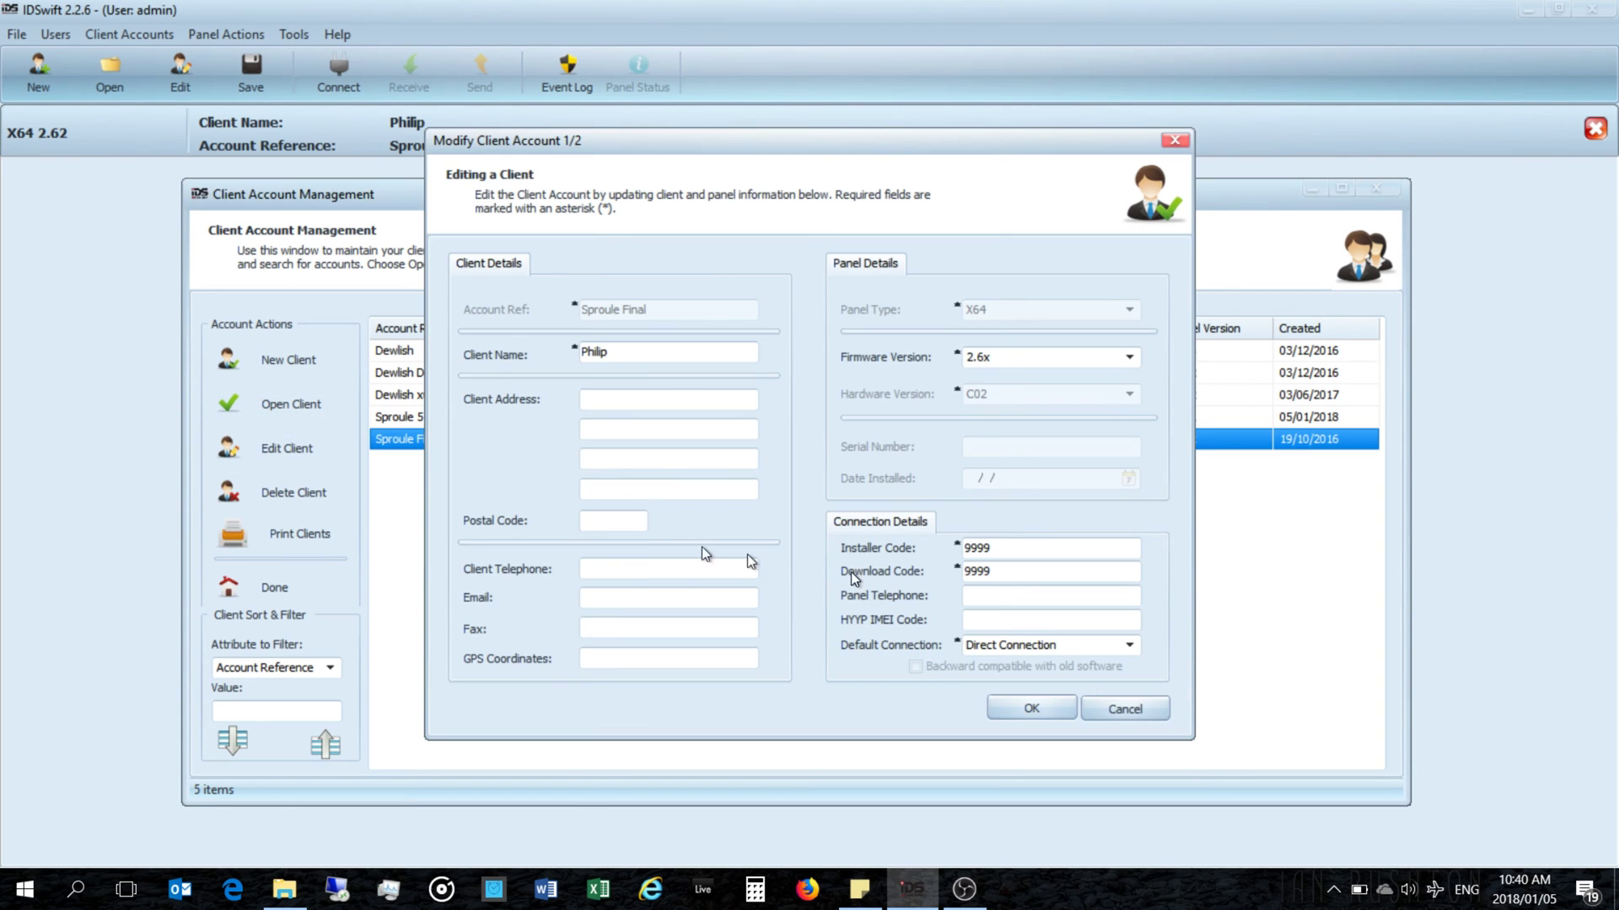
Step: Leave the Firmware Version at 2.6x and save the client account
left_click(1129, 358)
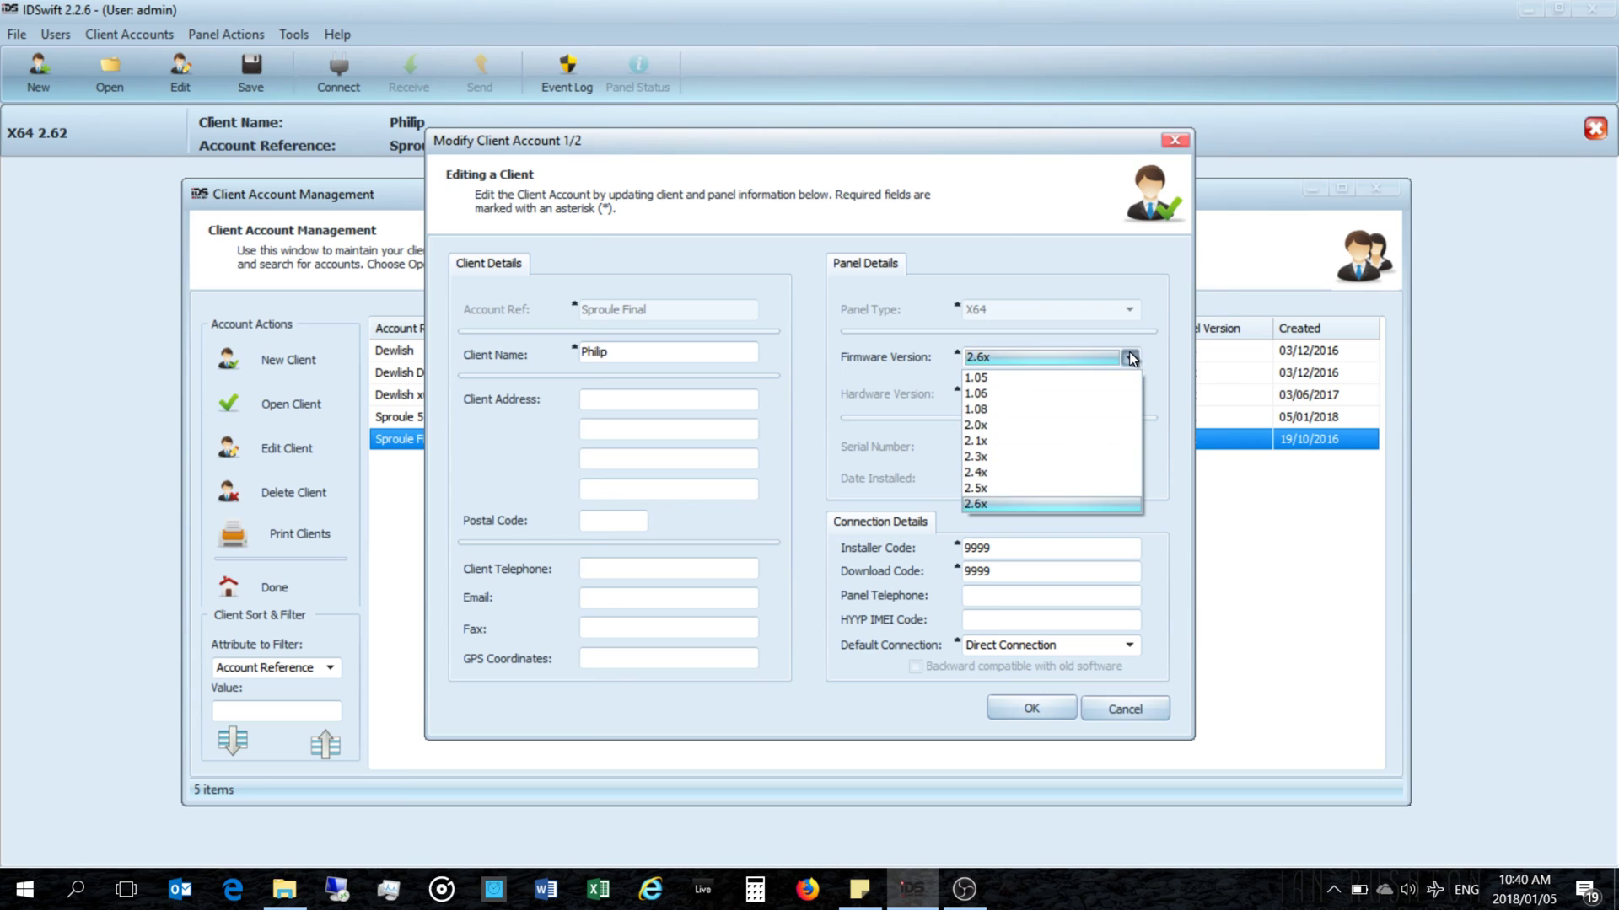
left_click(990, 502)
left_click(994, 358)
left_click(986, 502)
left_click(1002, 360)
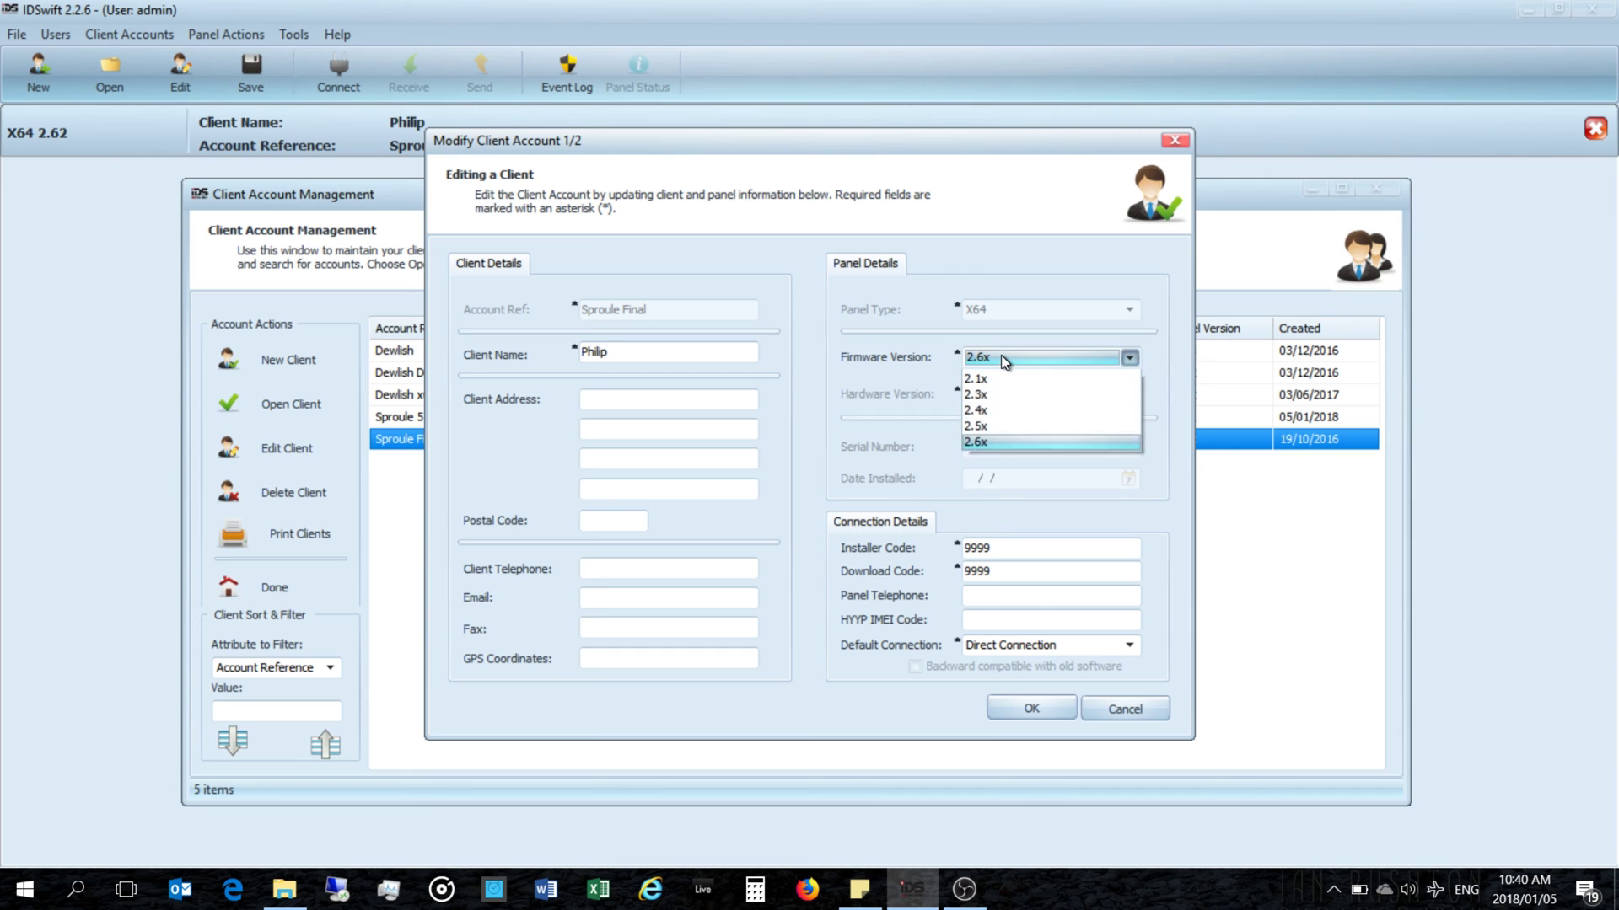
left_click(1000, 358)
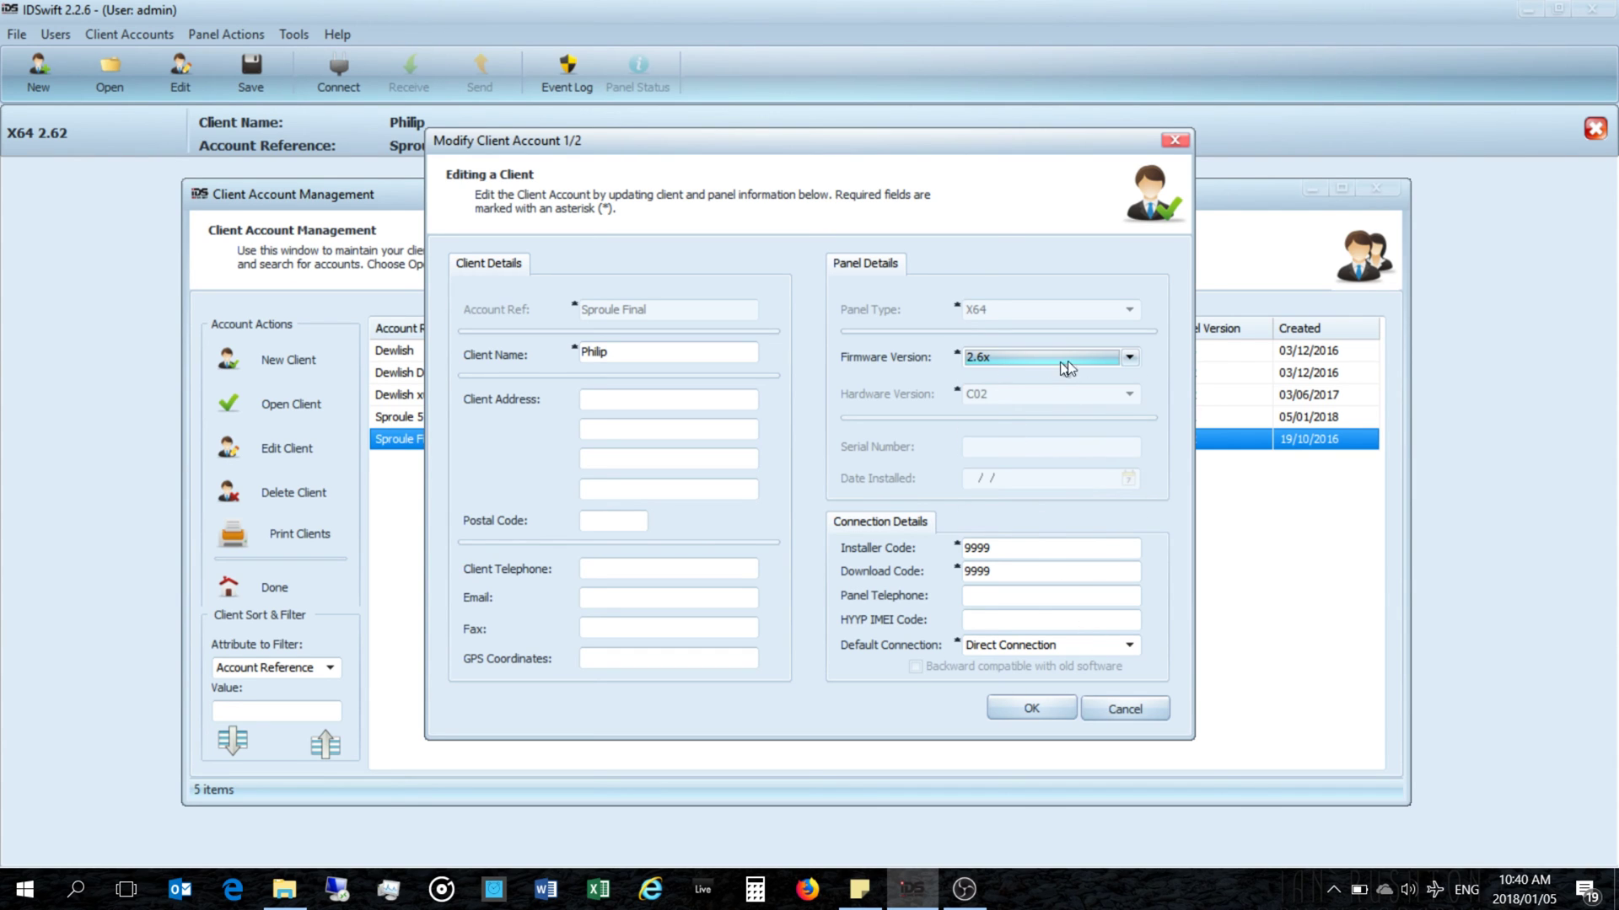
left_click(1030, 708)
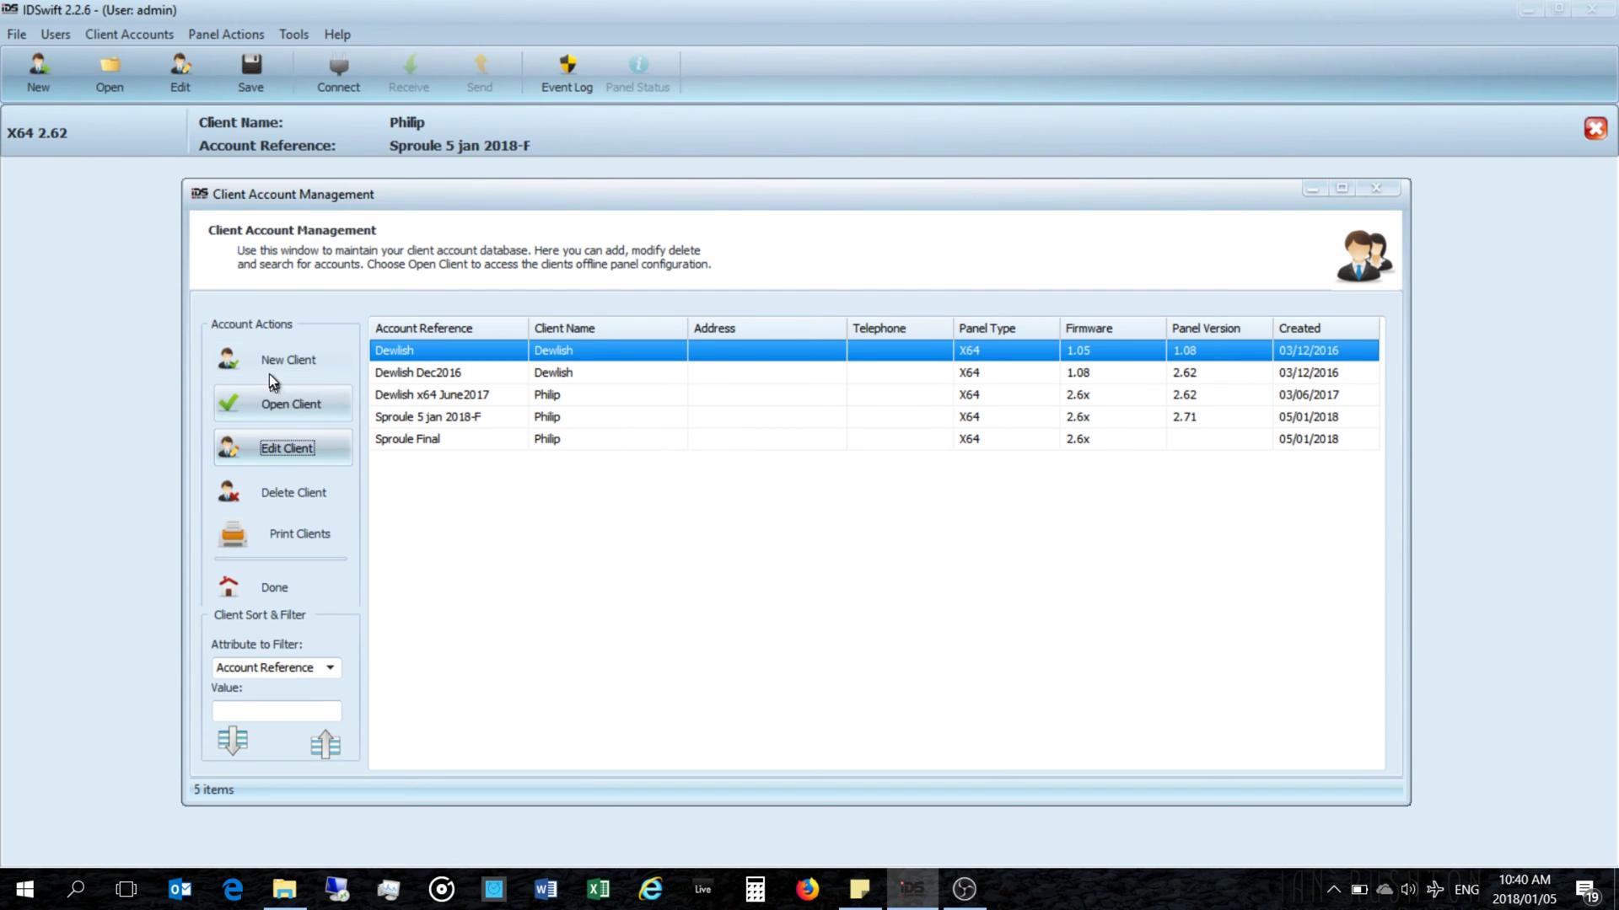
Step: Reopen the last client account, confirm firmware 2.6x again, and save it
left_click(437, 423)
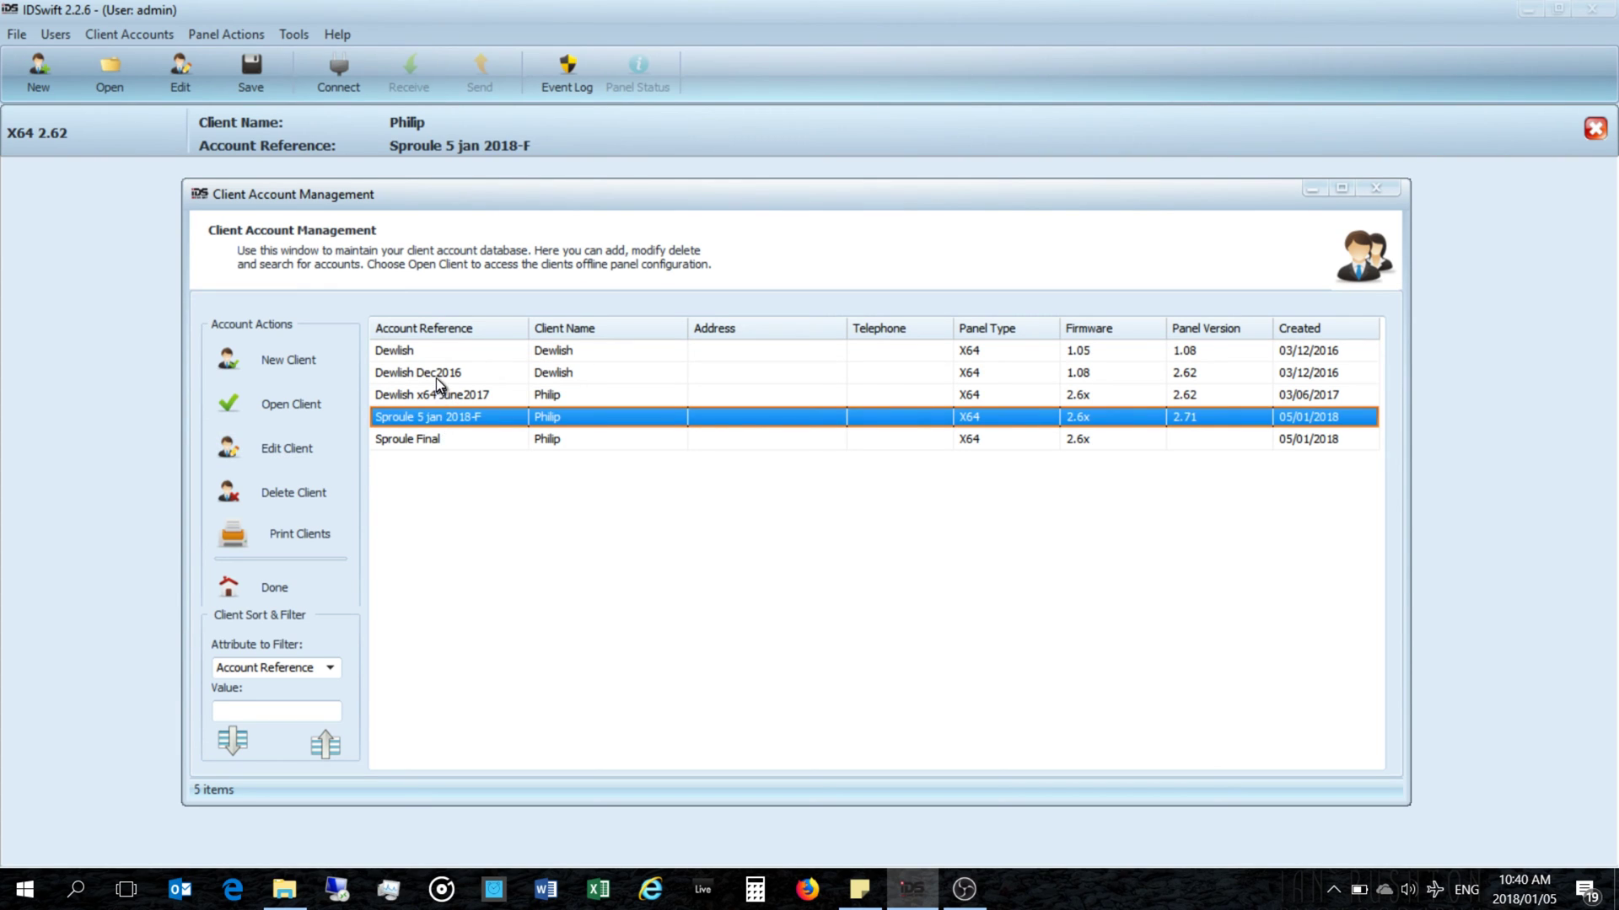
left_click(430, 440)
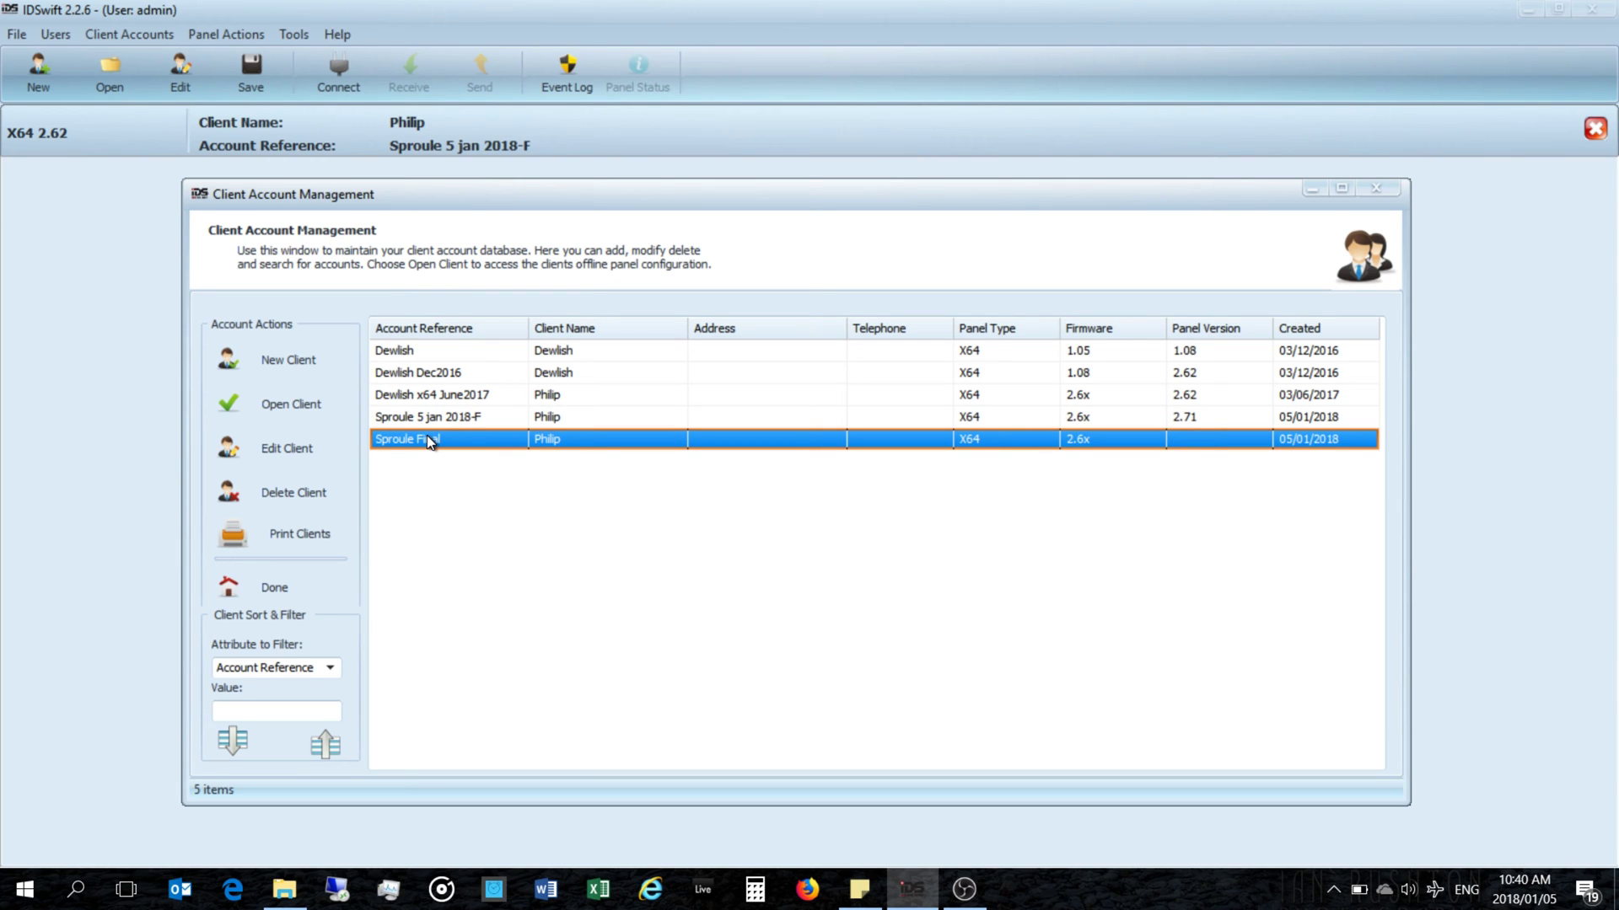
left_click(296, 447)
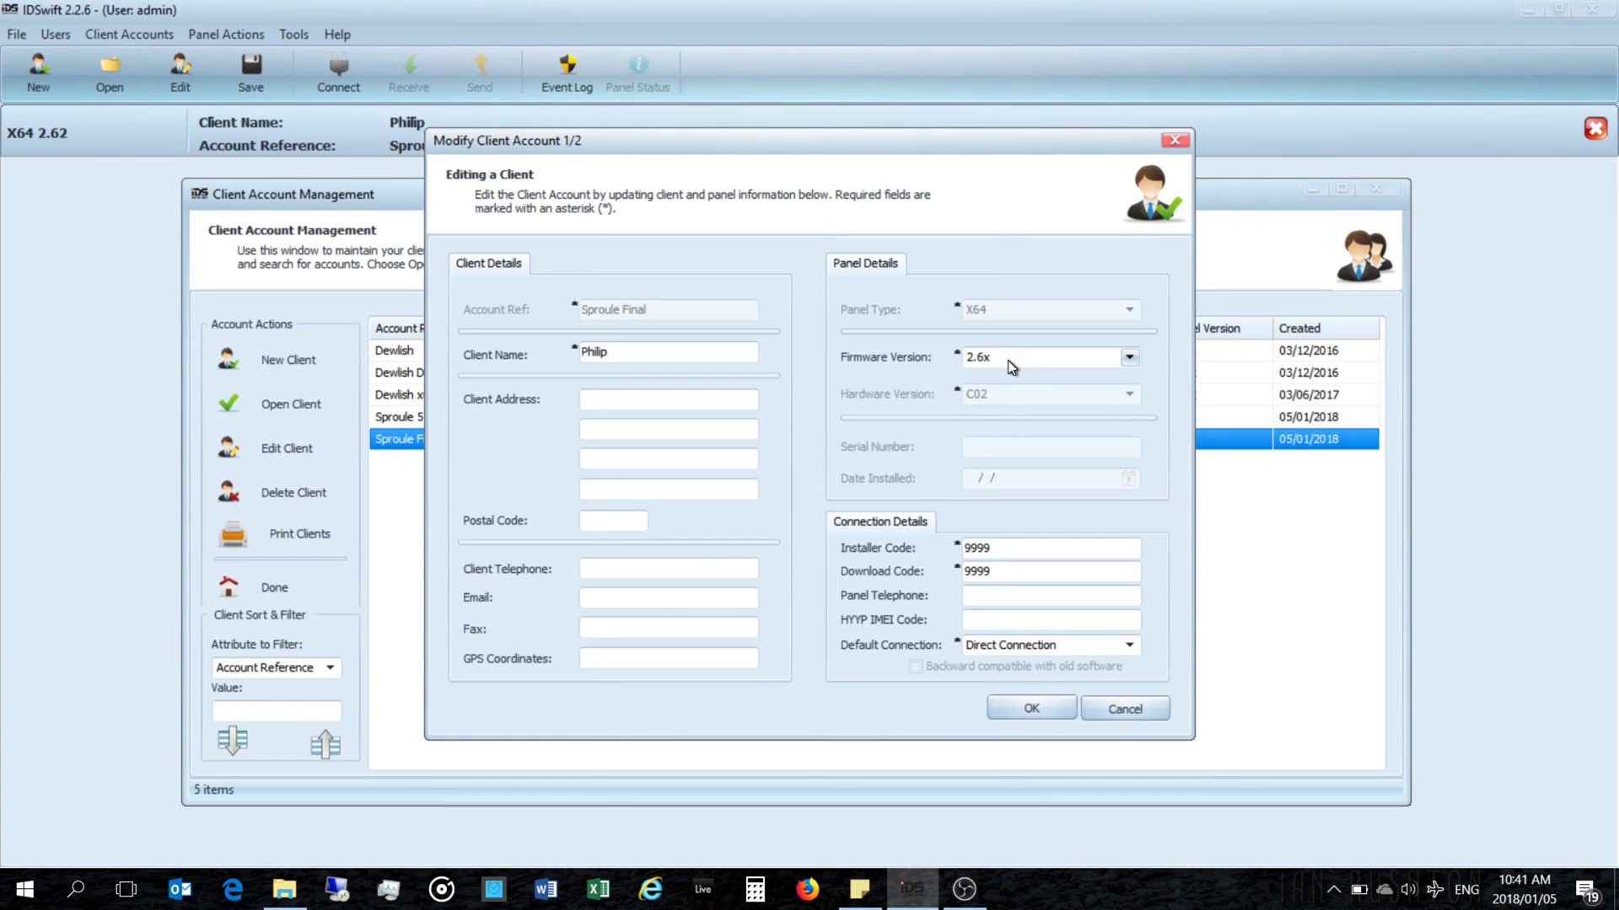
left_click(1009, 359)
left_click(1004, 504)
left_click(993, 361)
left_click(976, 504)
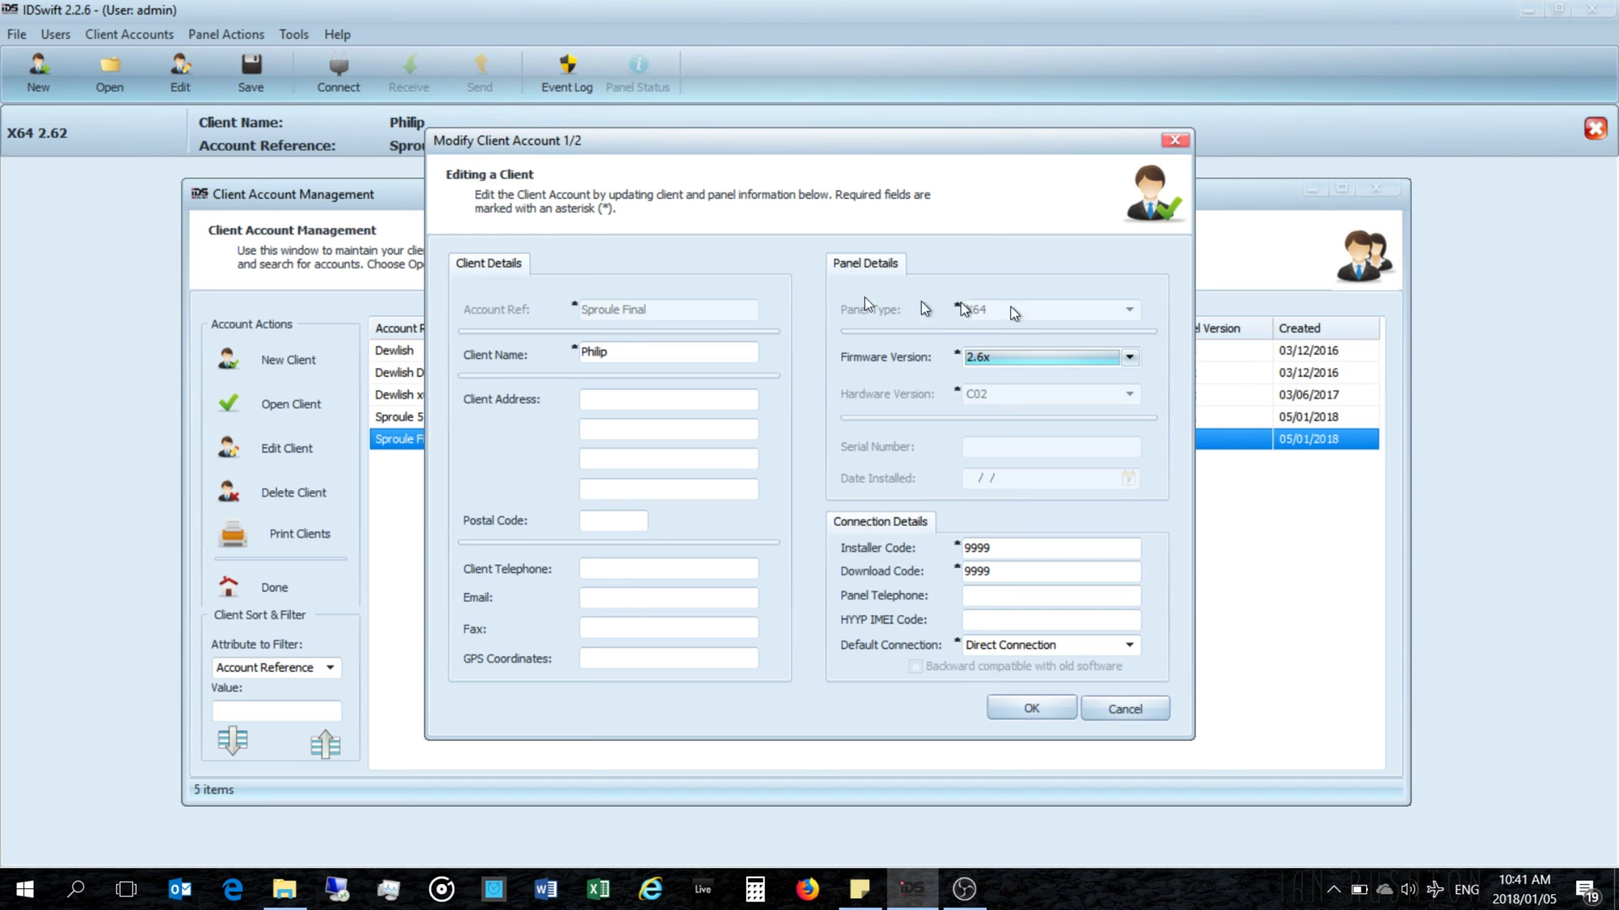
left_click(1035, 710)
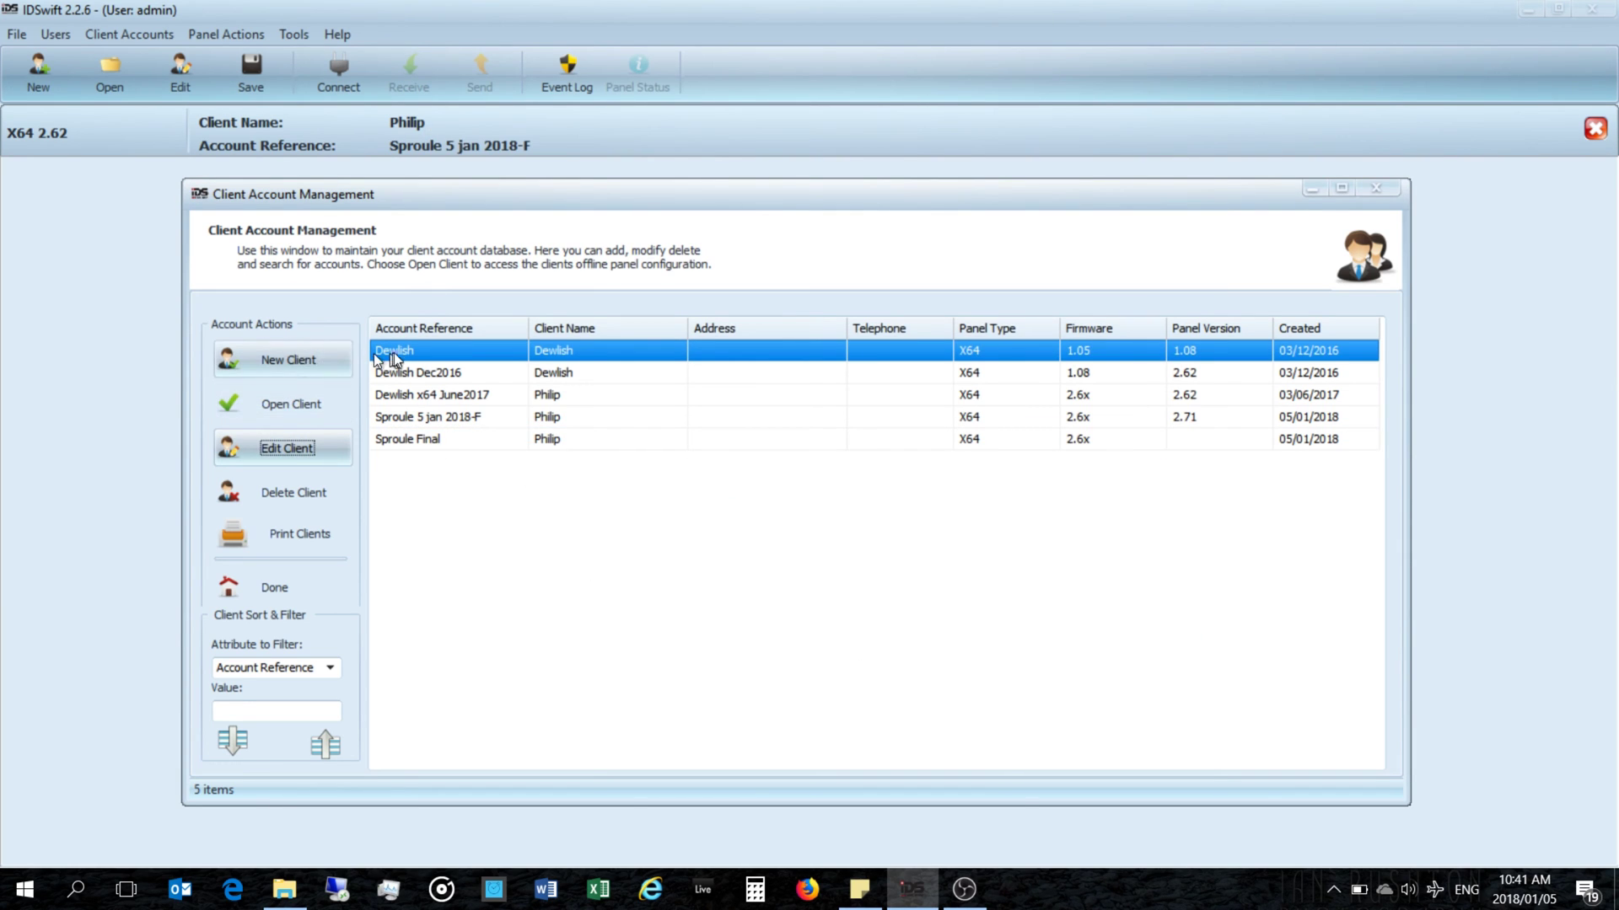
Step: Open the last client's configuration and connect over COM4, dismissing the 2.60 vs 2.71 incompatibility error
double_click(440, 433)
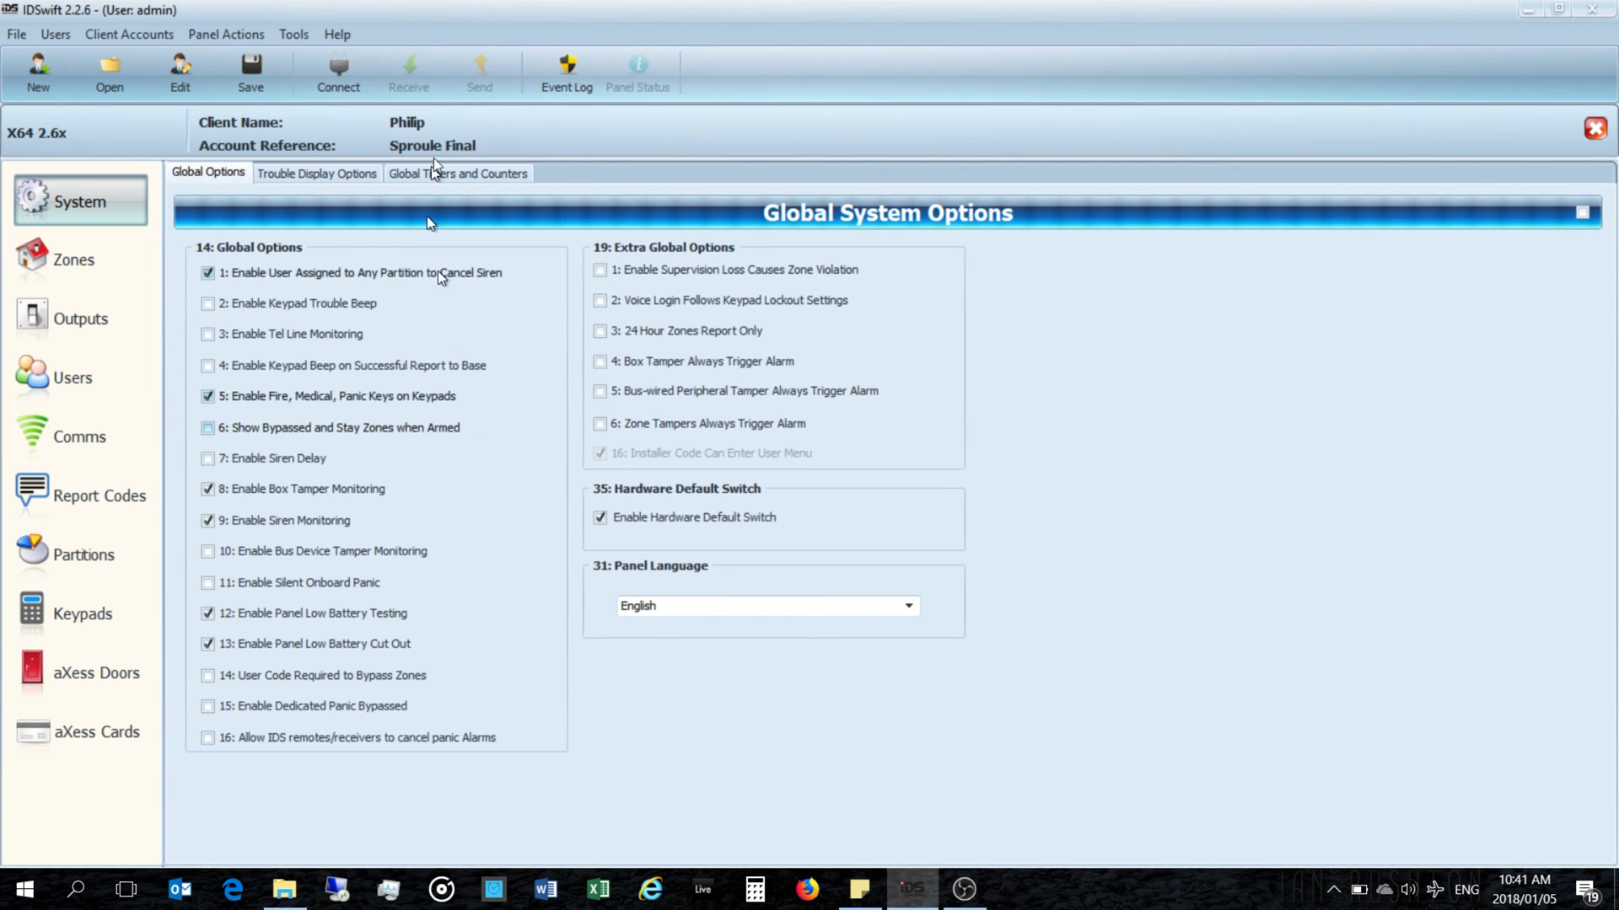
left_click(337, 72)
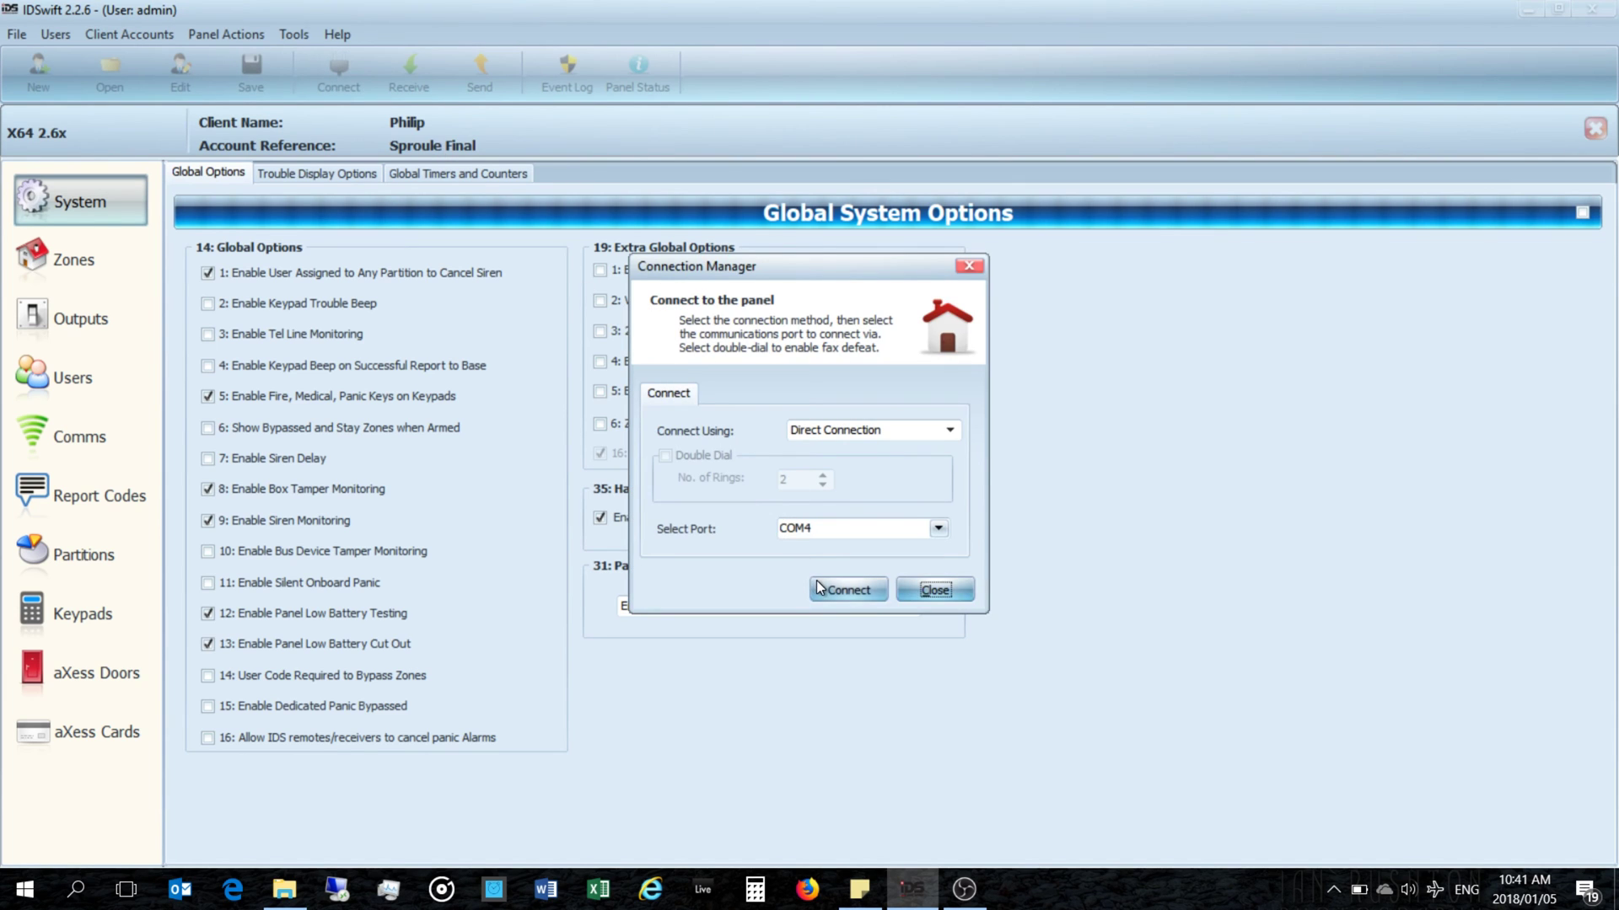
left_click(816, 581)
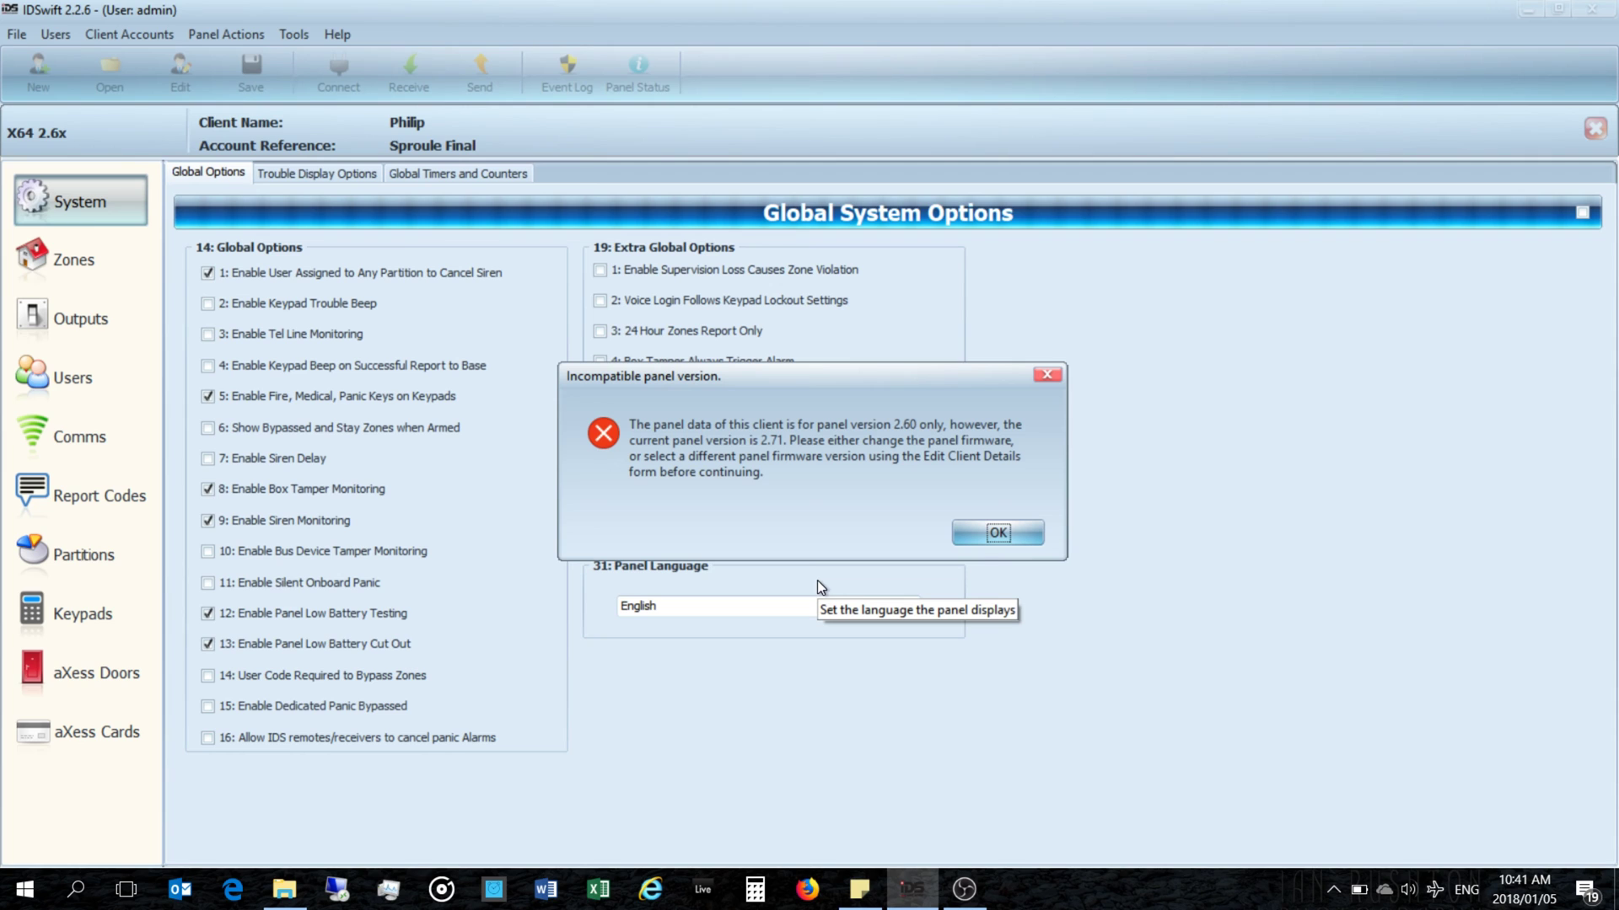
left_click(974, 532)
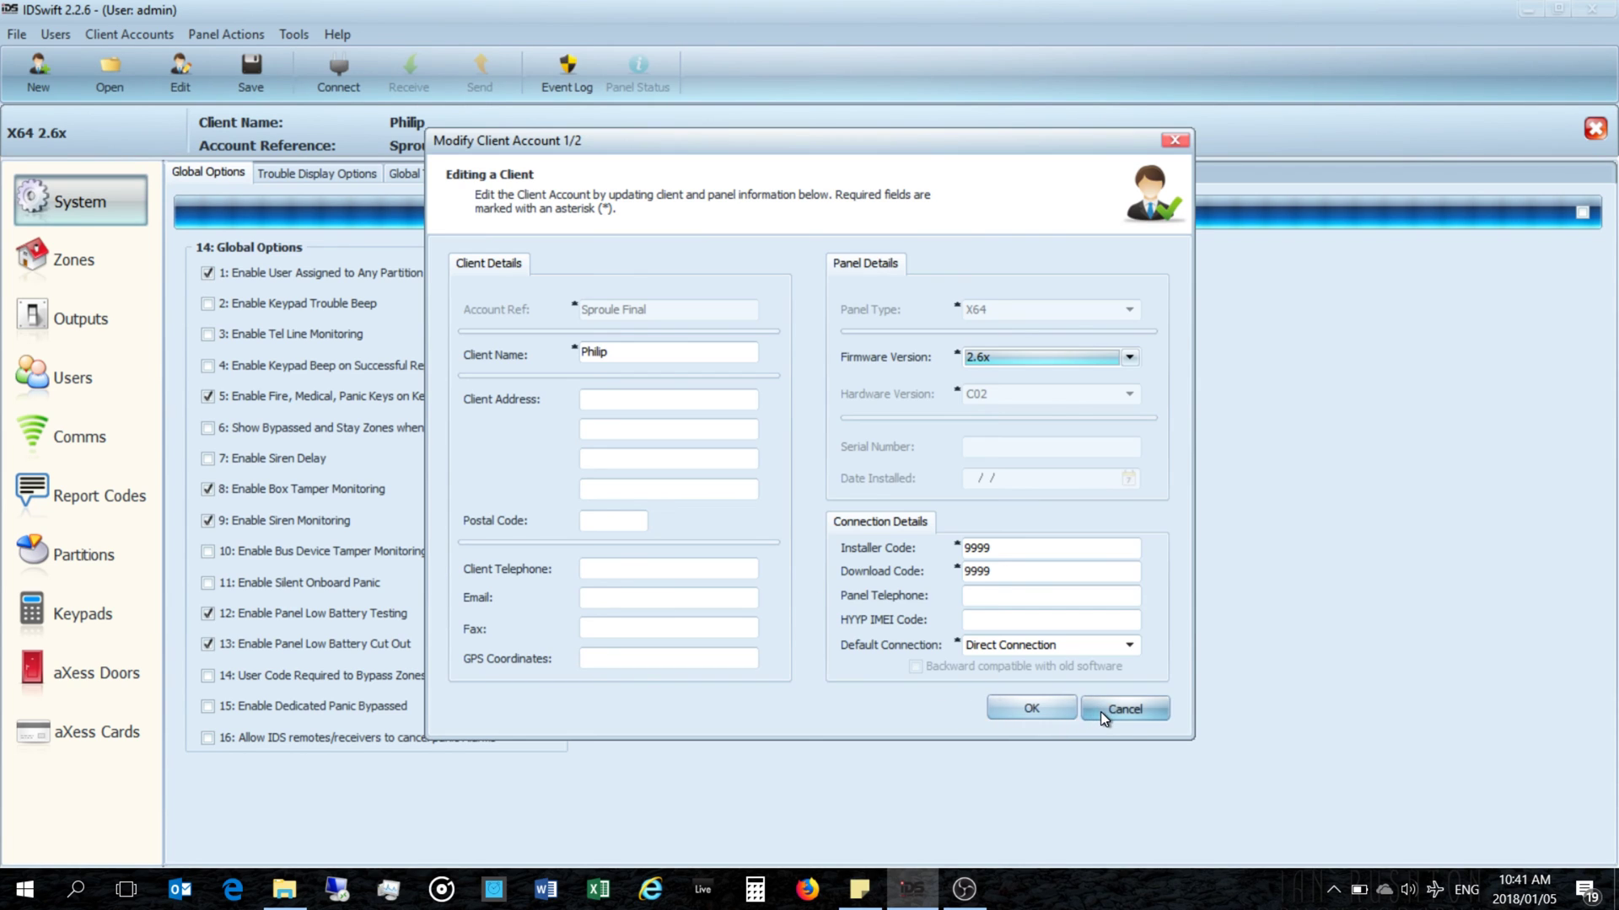
Step: Cancel the client edit form and exit IDSwift
left_click(1101, 712)
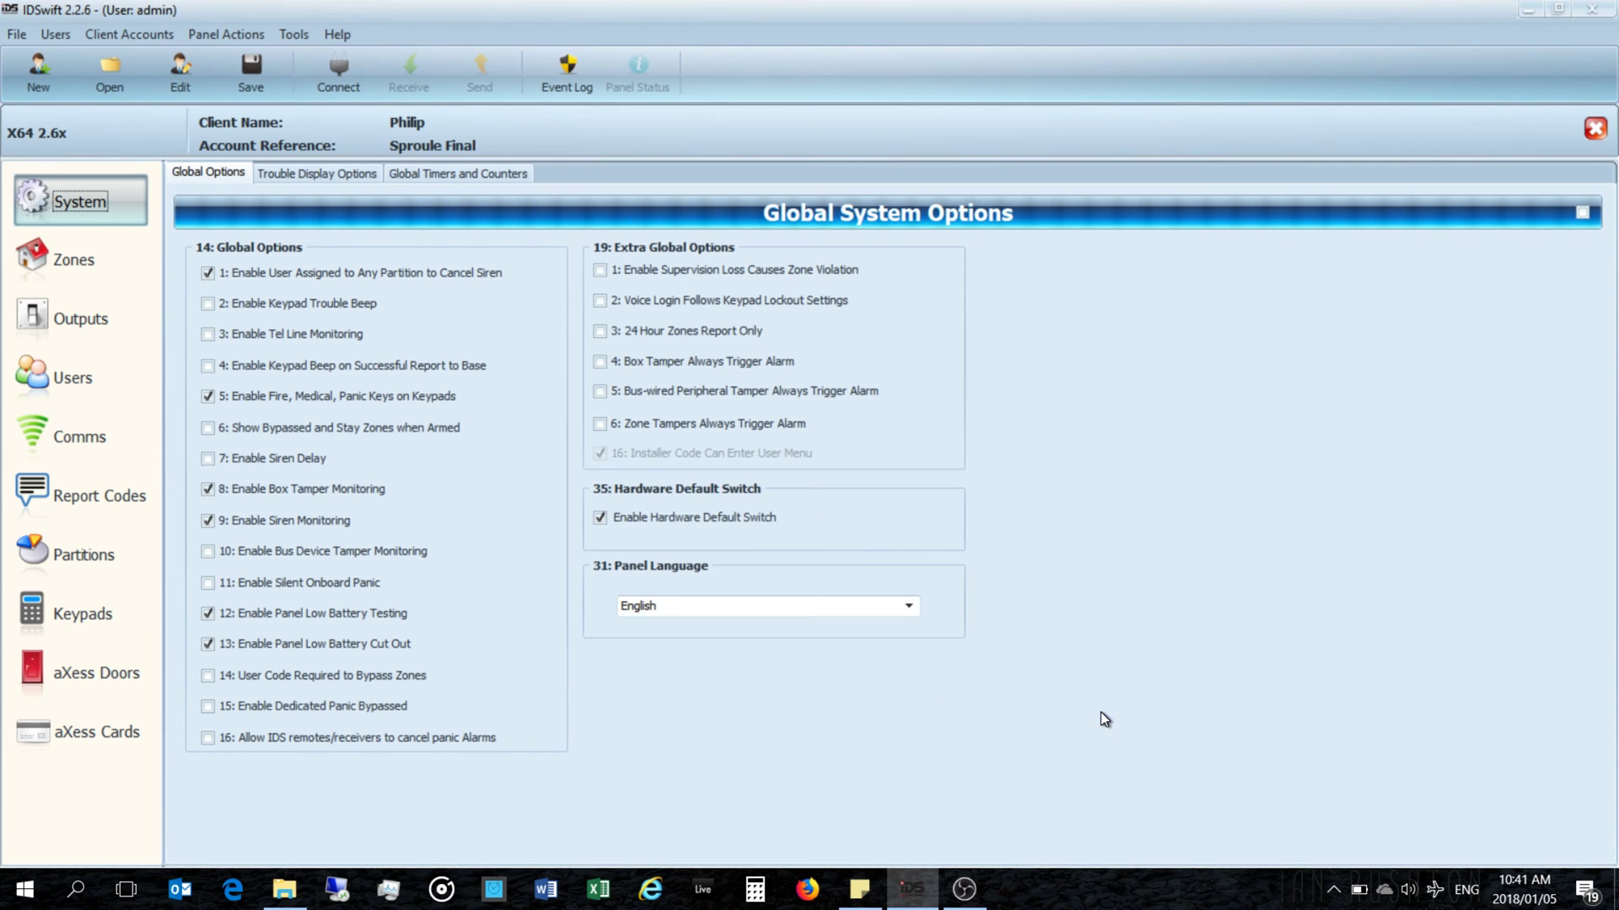
left_click(1601, 5)
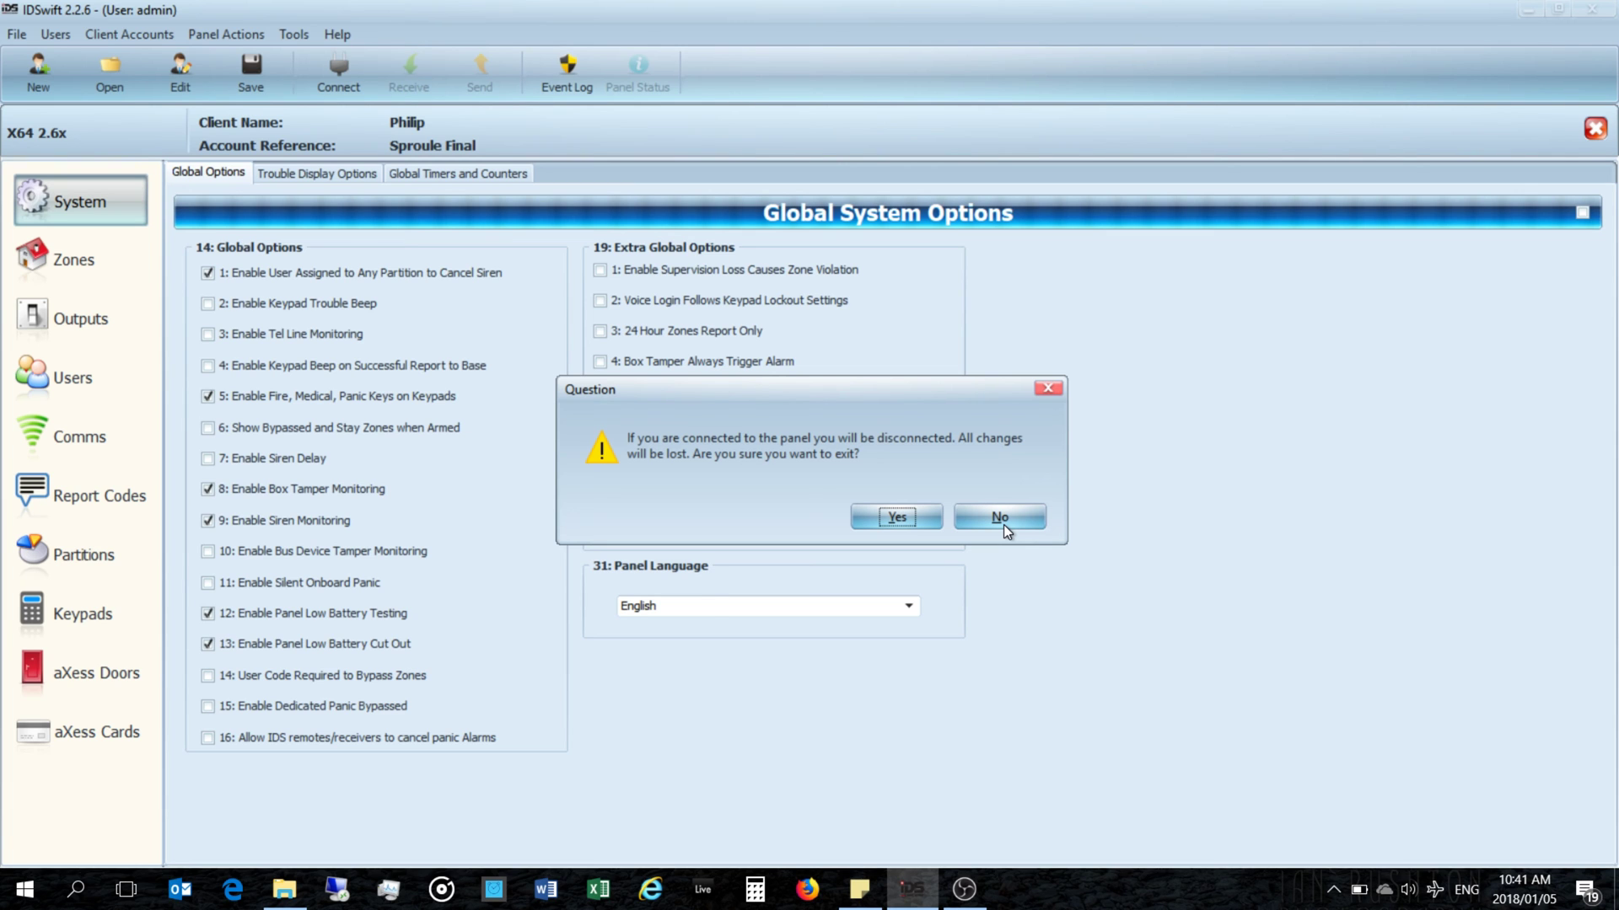
left_click(903, 520)
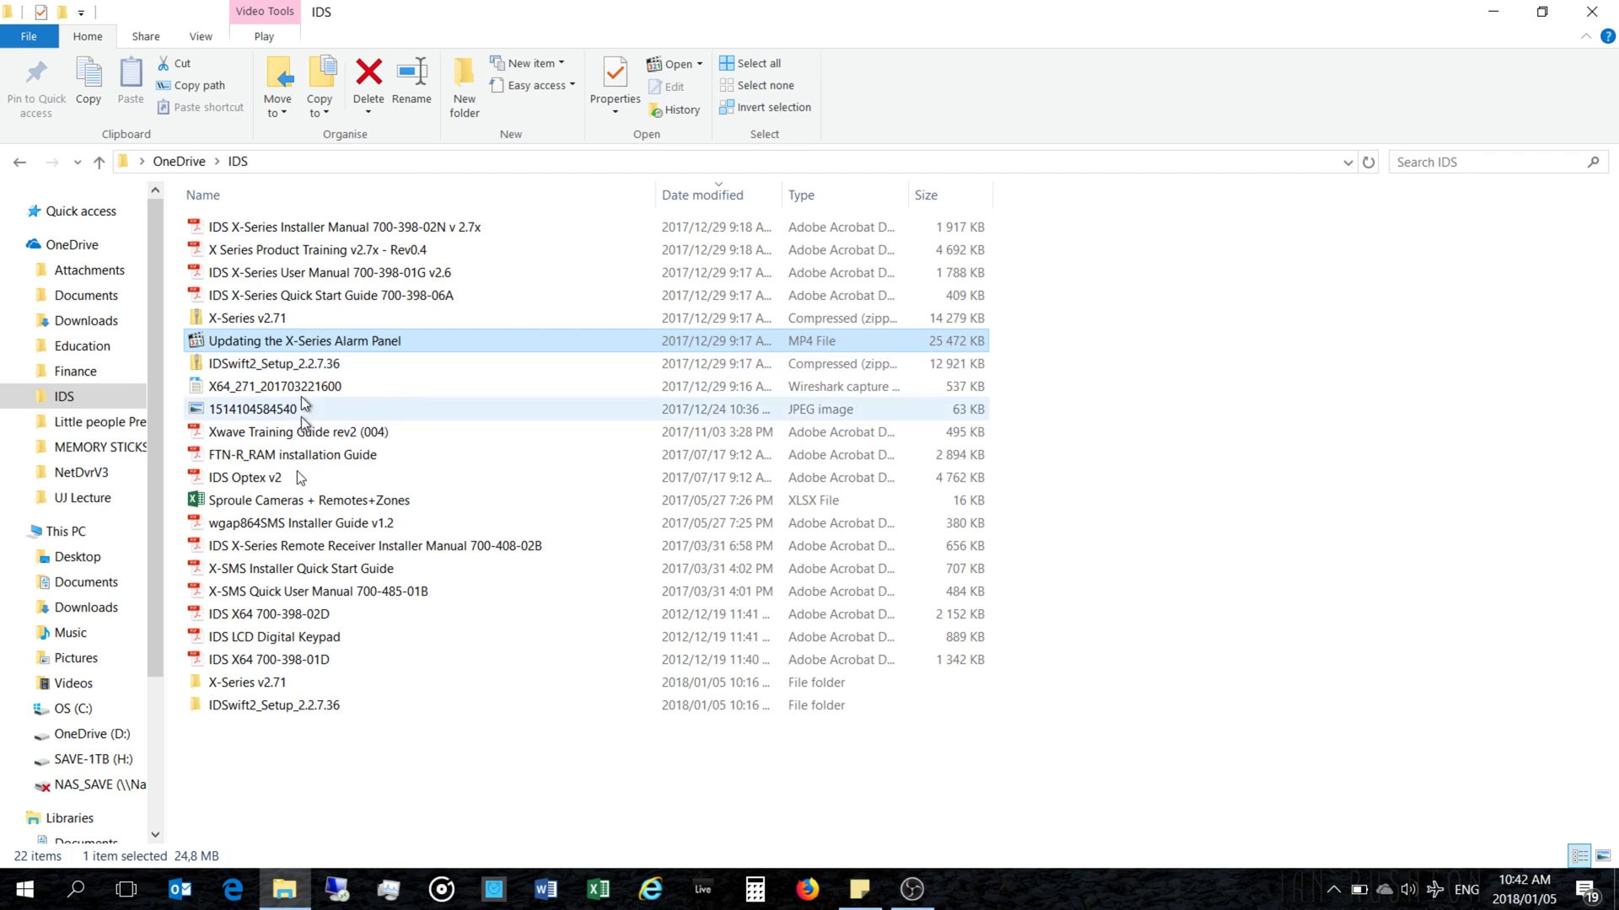
Step: Launch the setup application in the IDSwift2_Setup_2.2.7.36 folder, allowing it through SmartScreen and UAC
double_click(275, 706)
double_click(290, 227)
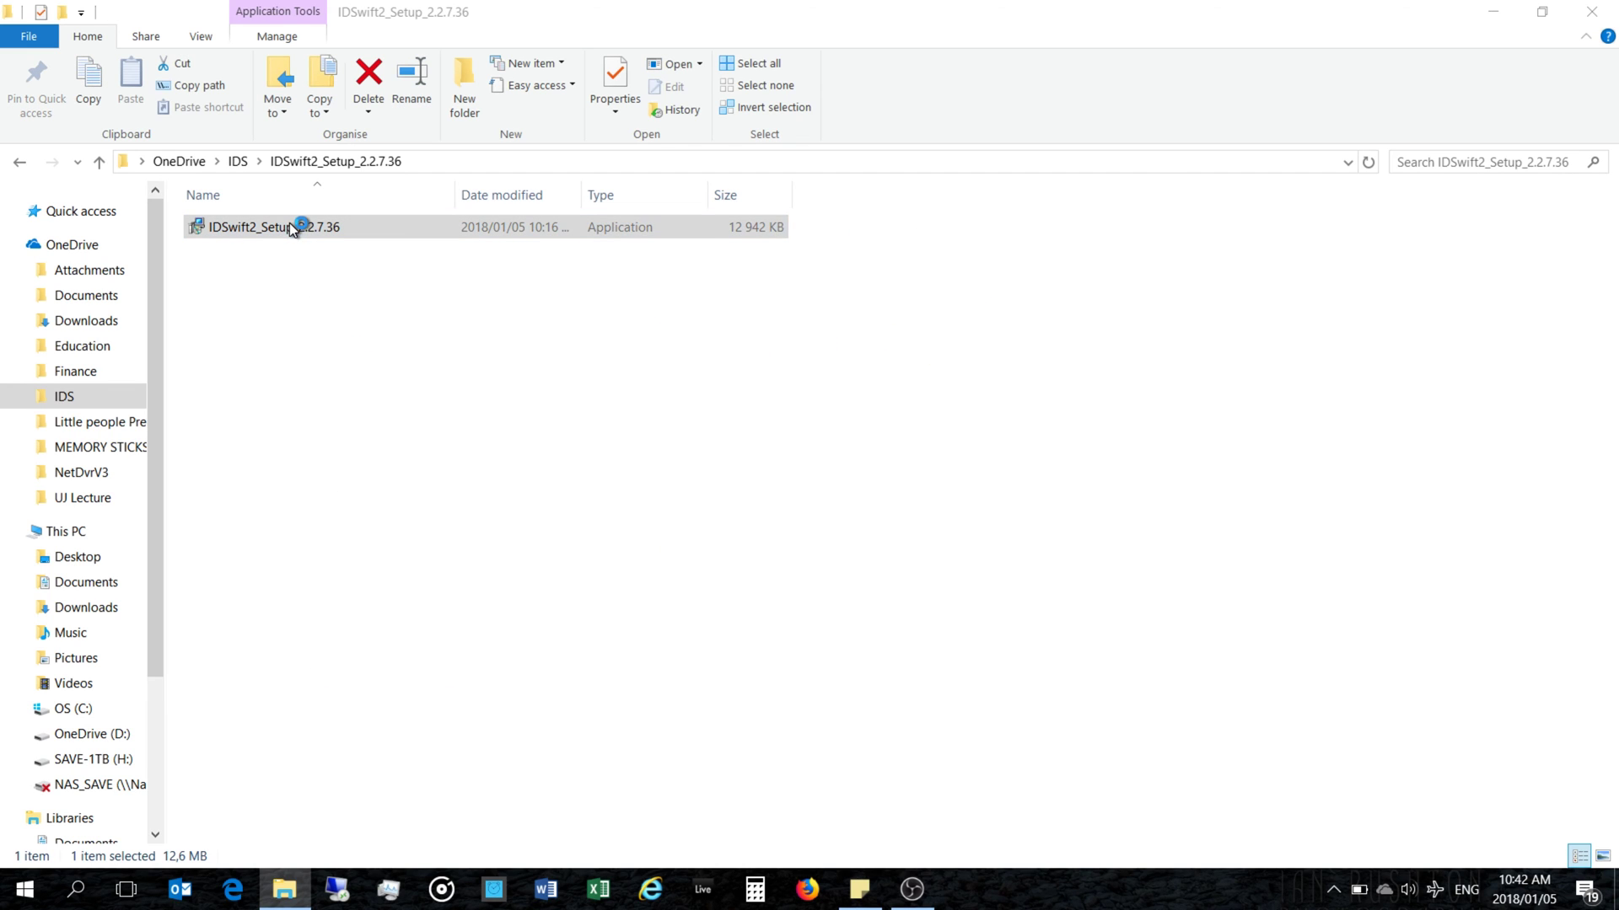
left_click(993, 666)
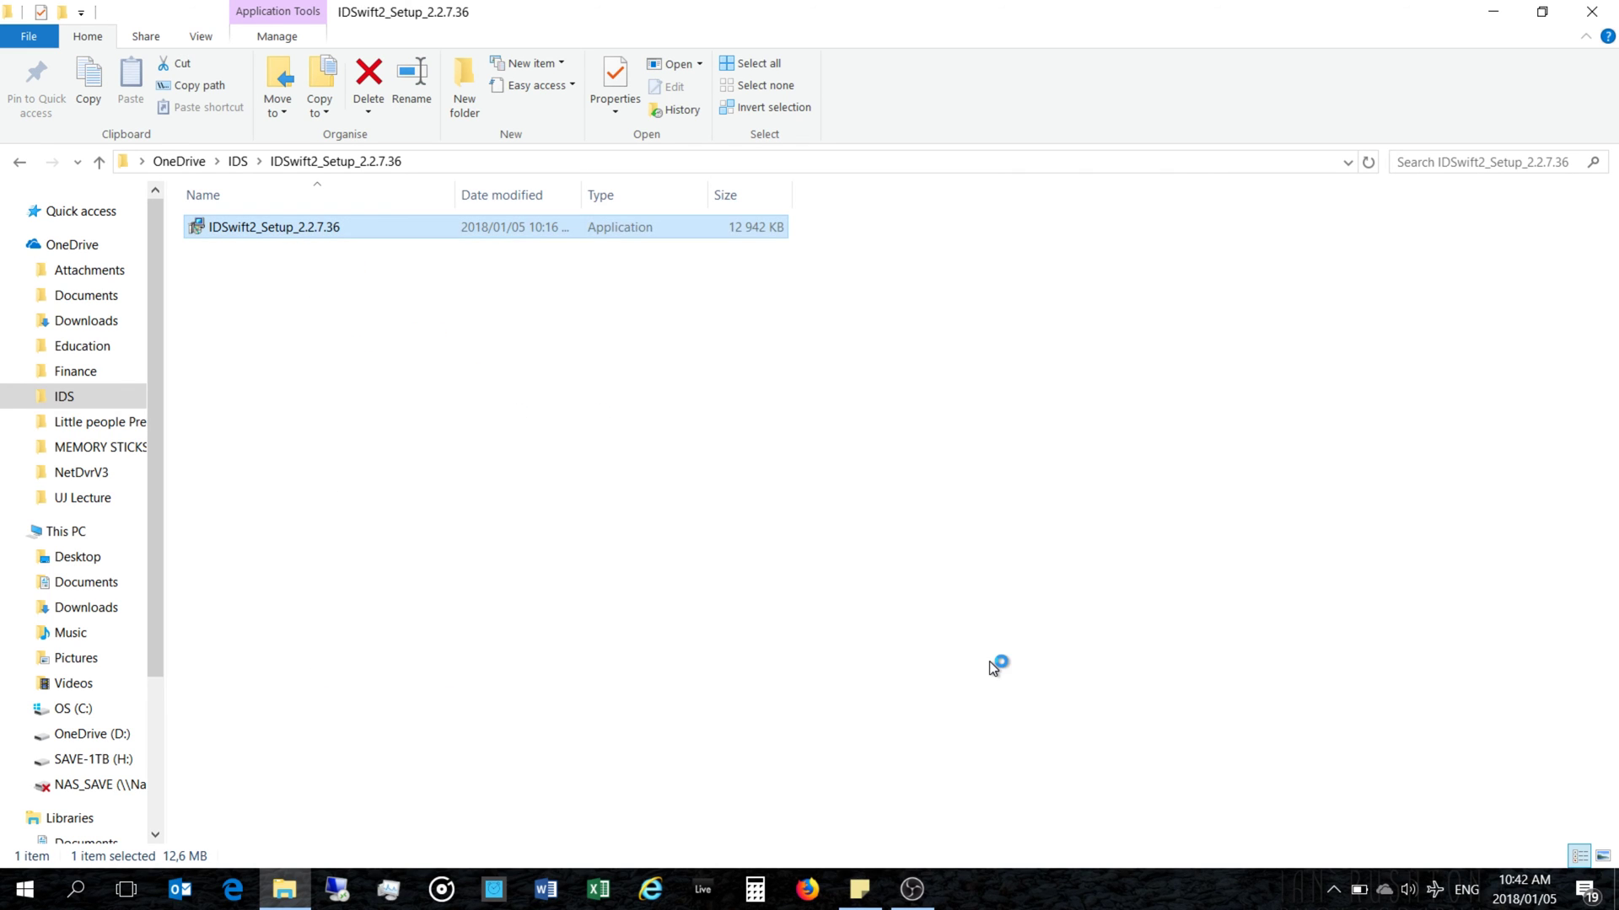
left_click(742, 614)
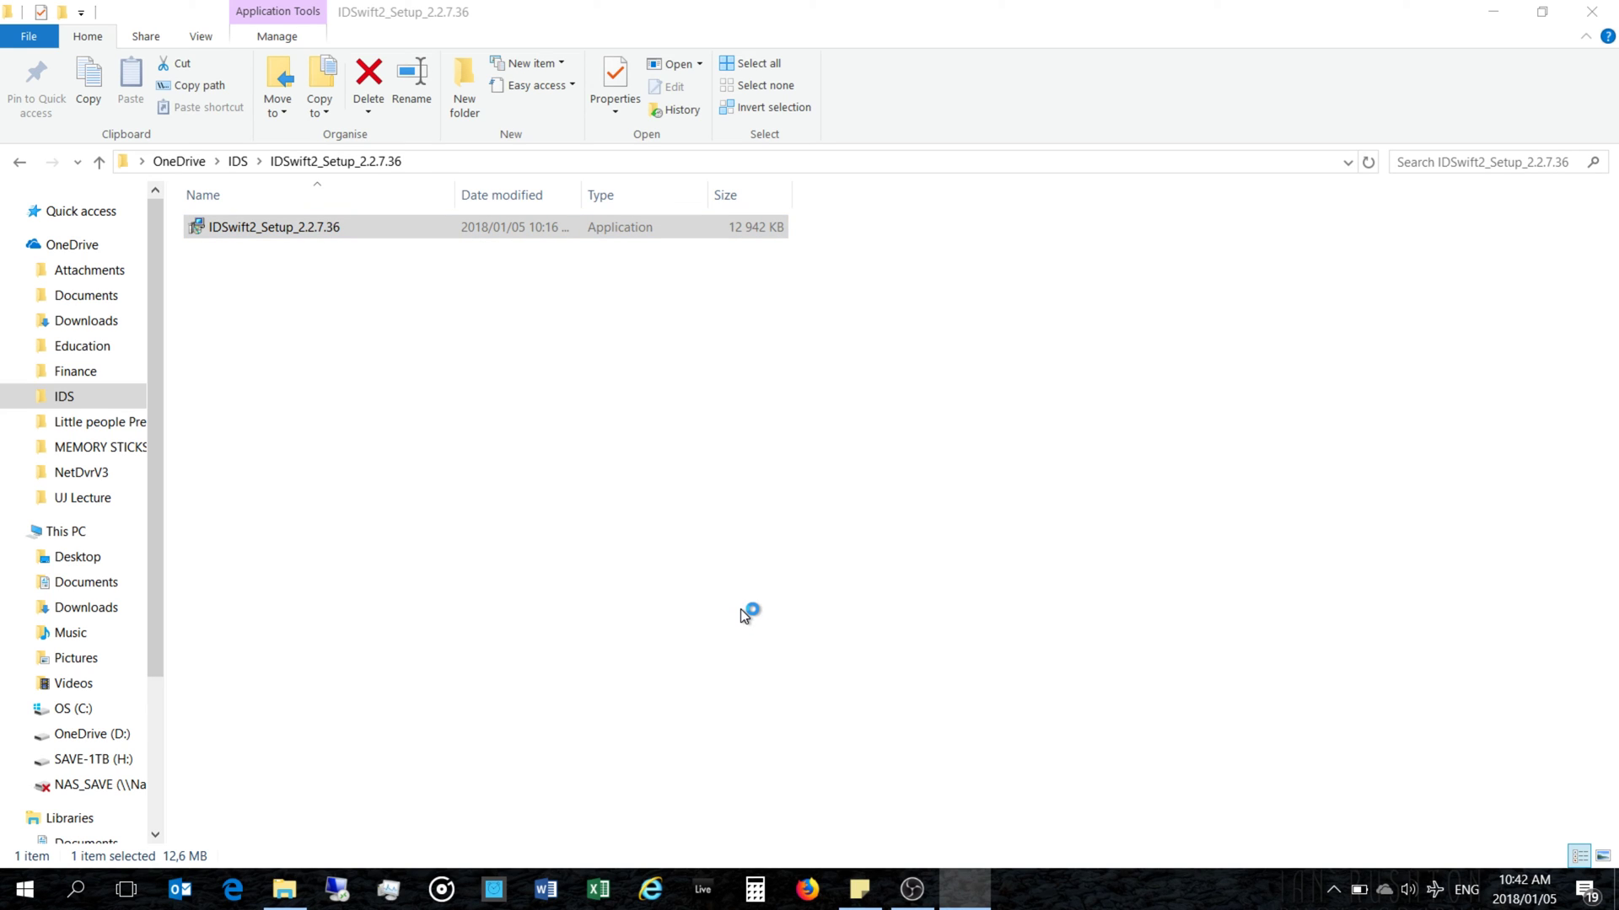
Step: Accept the default location, database migration, drivers, start menu folder and tasks, then start installing
left_click(908, 615)
left_click(907, 615)
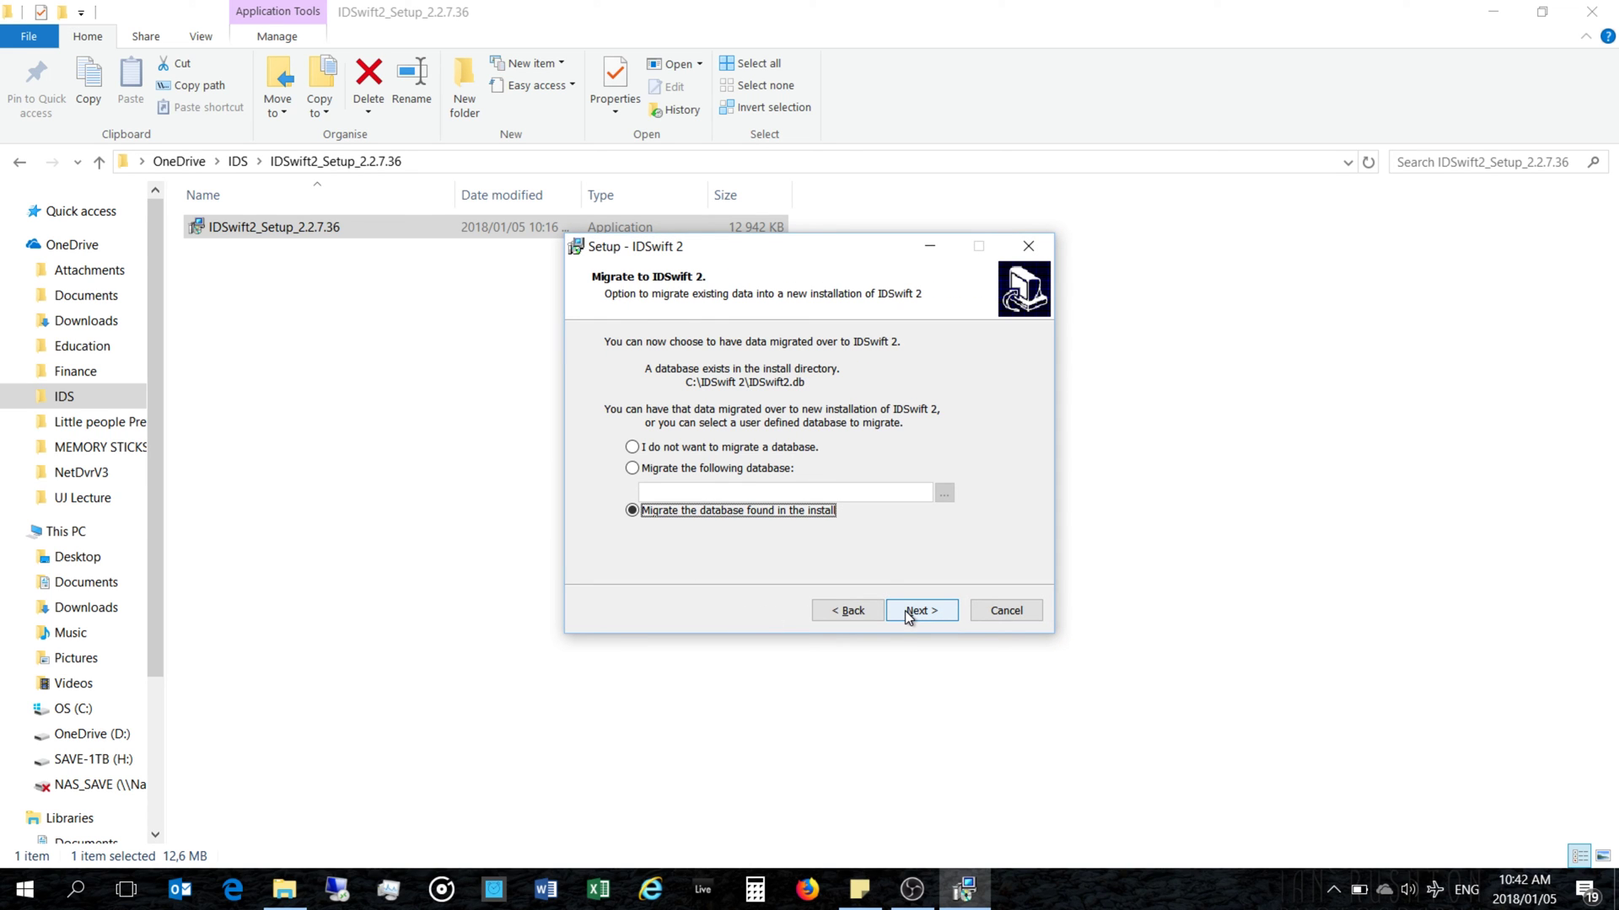
left_click(908, 616)
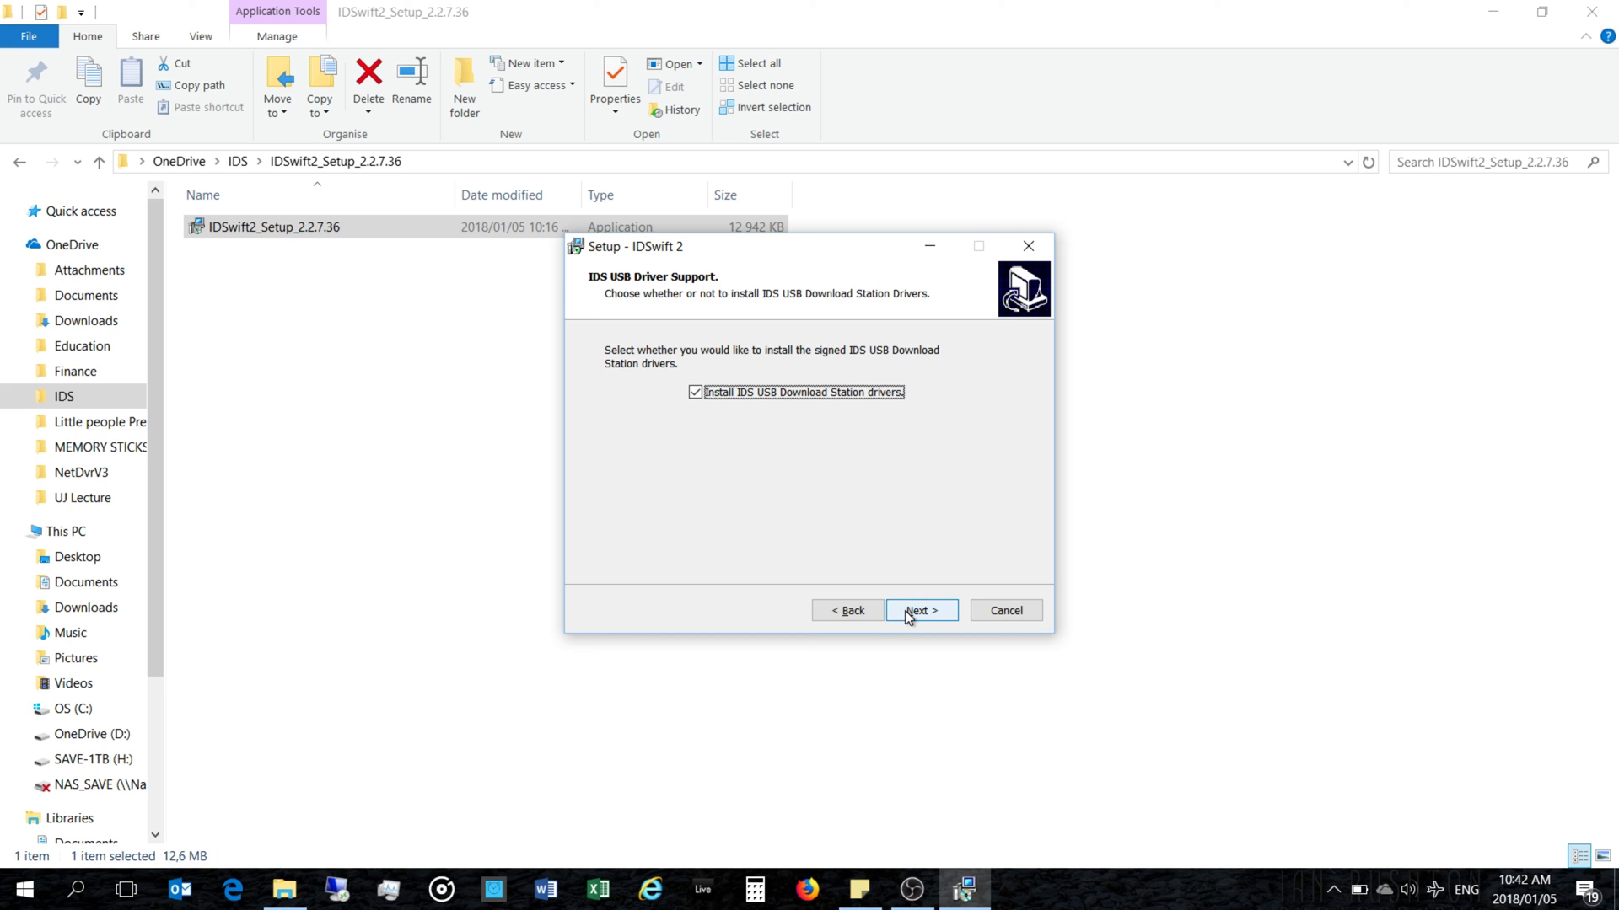
left_click(908, 616)
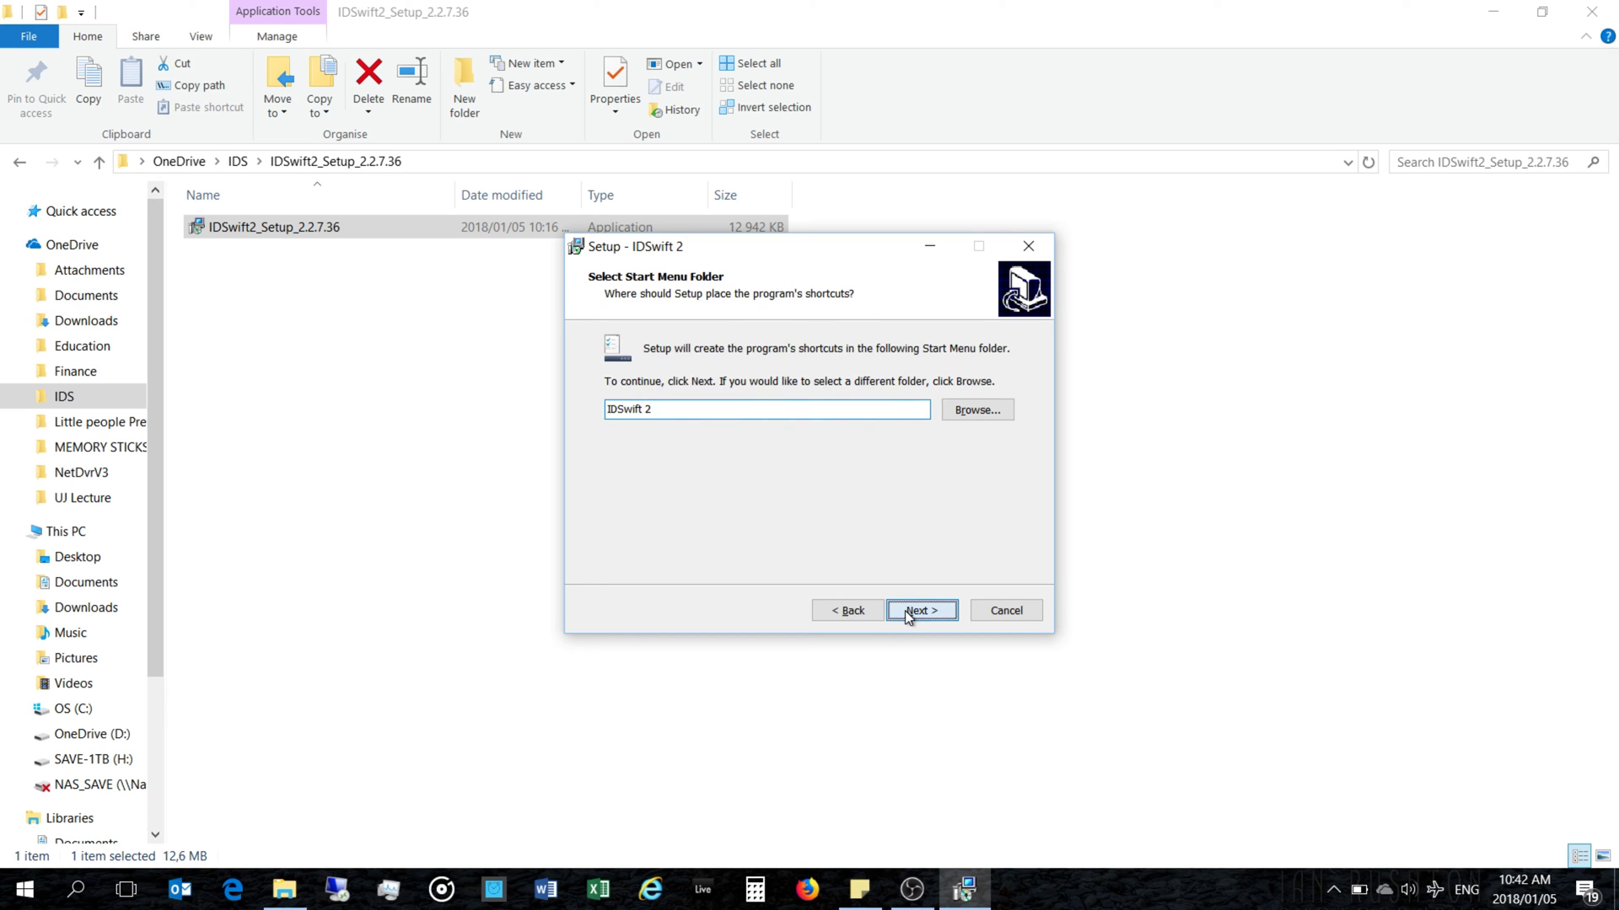
left_click(908, 615)
left_click(908, 615)
left_click(907, 613)
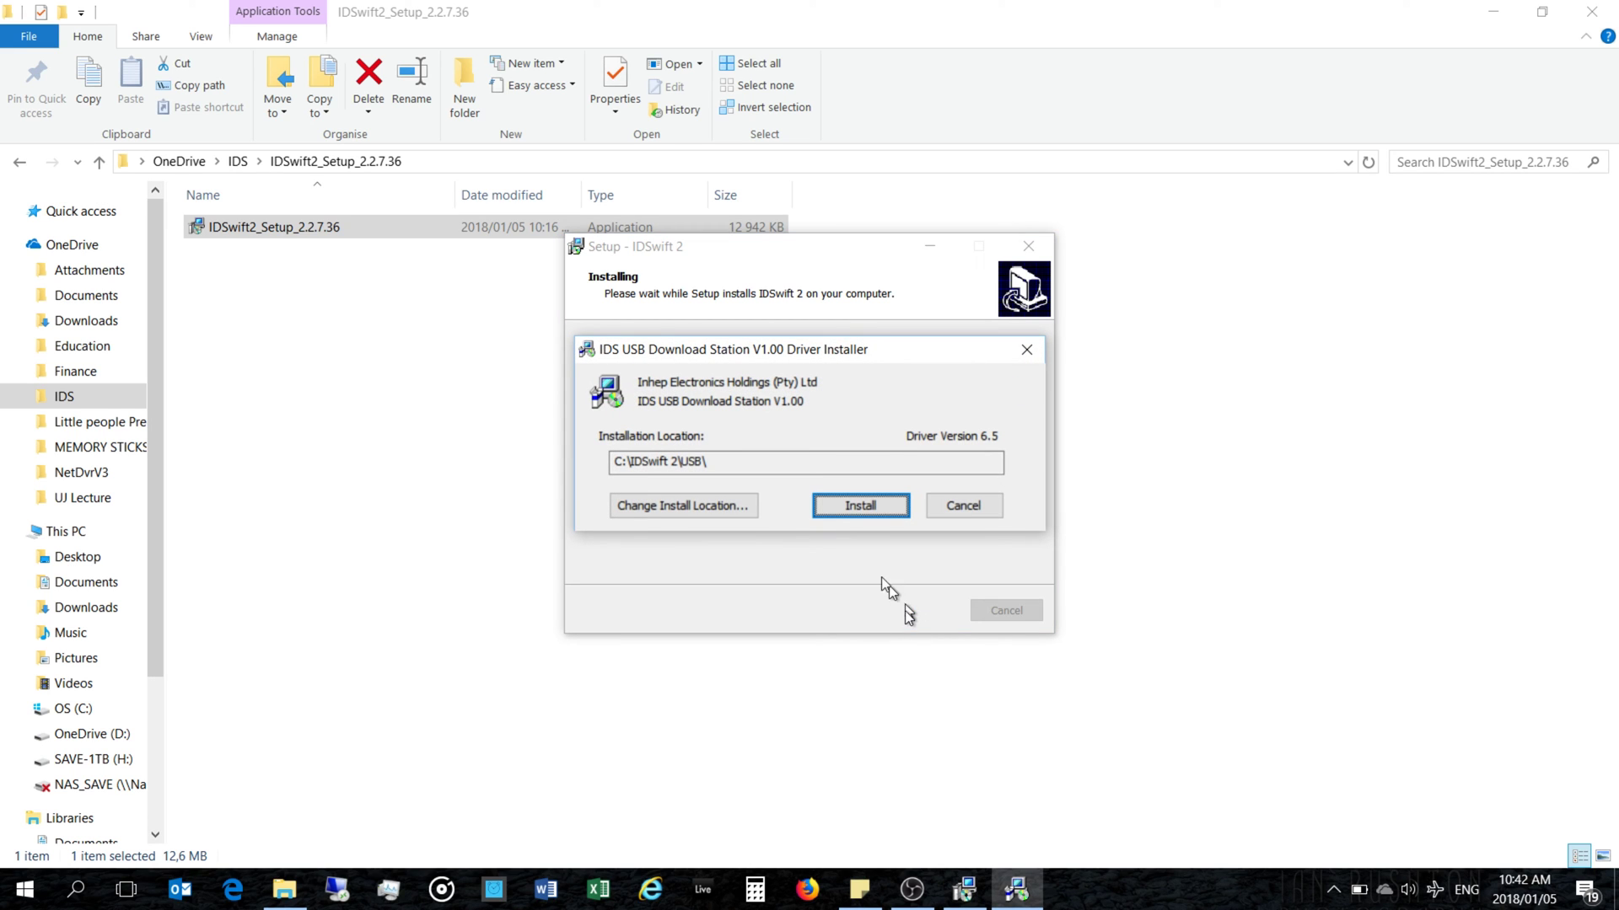
Step: Install the USB download station drivers, dismiss the already-current notice and untick viewing the ReadMe
left_click(866, 513)
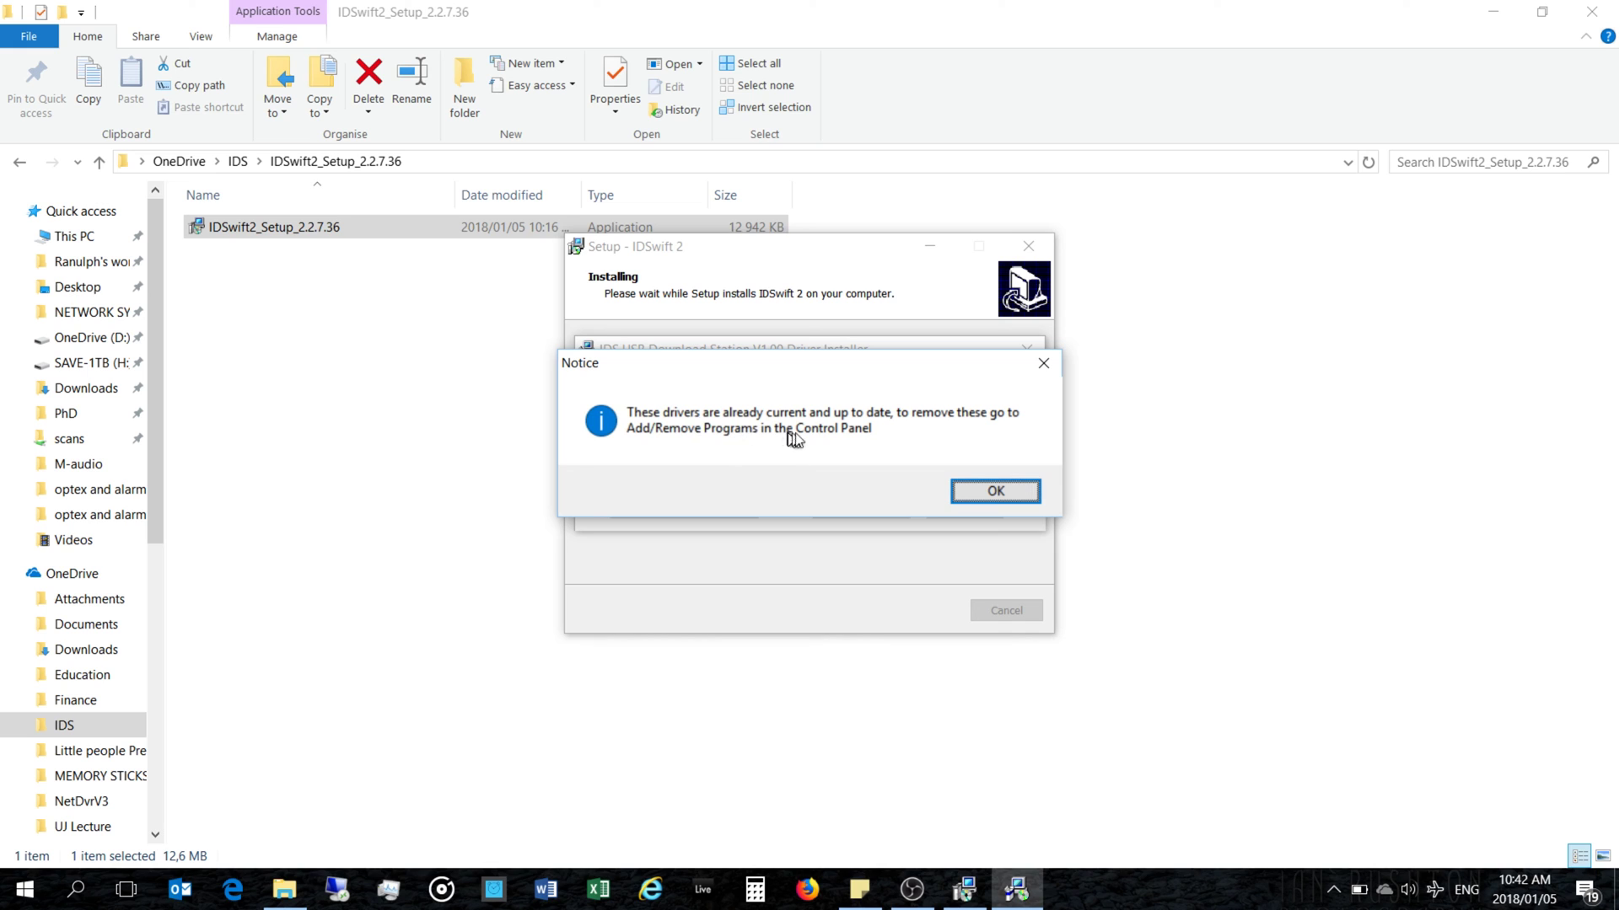
left_click(976, 494)
left_click(795, 447)
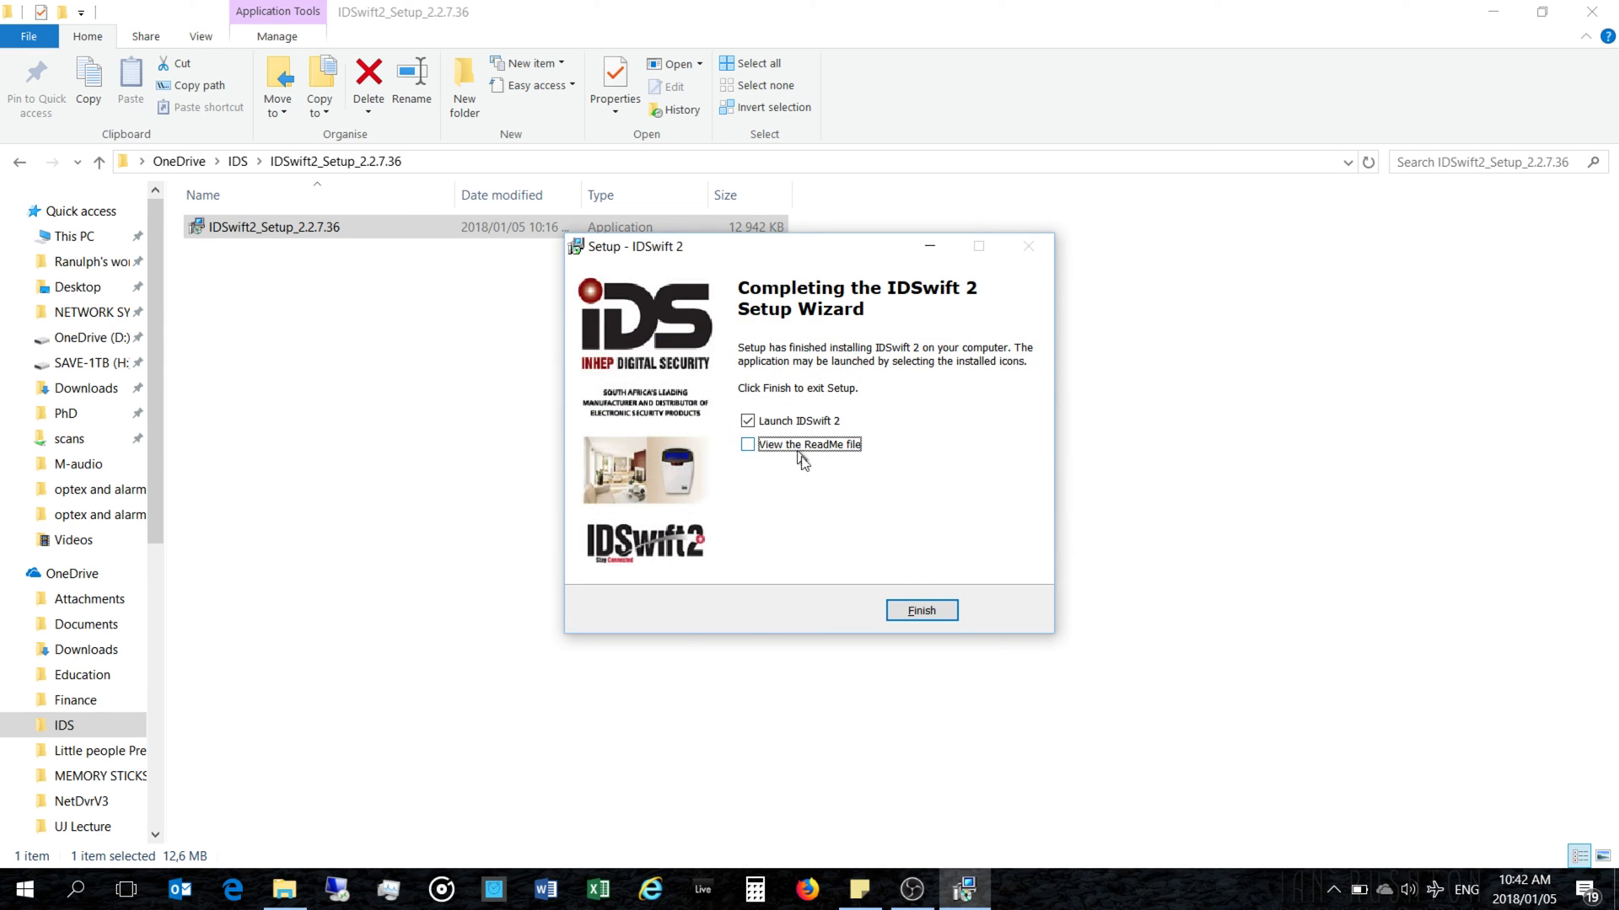
Step: Finish setup to launch IDSwift and log in with the account password
left_click(929, 608)
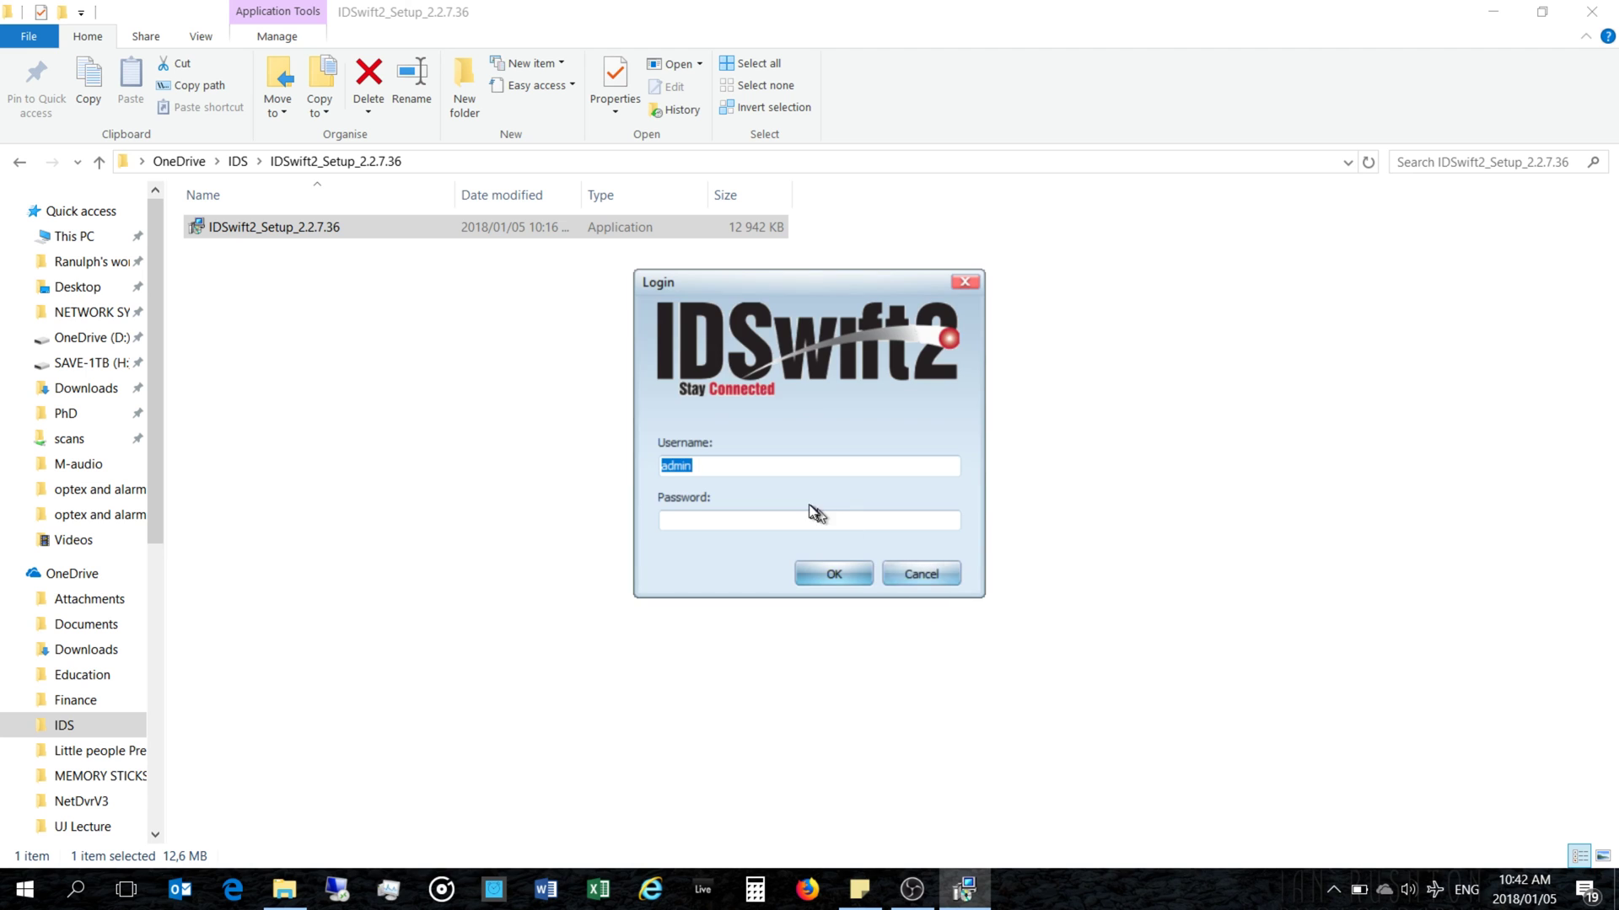
left_click(775, 523)
type("a")
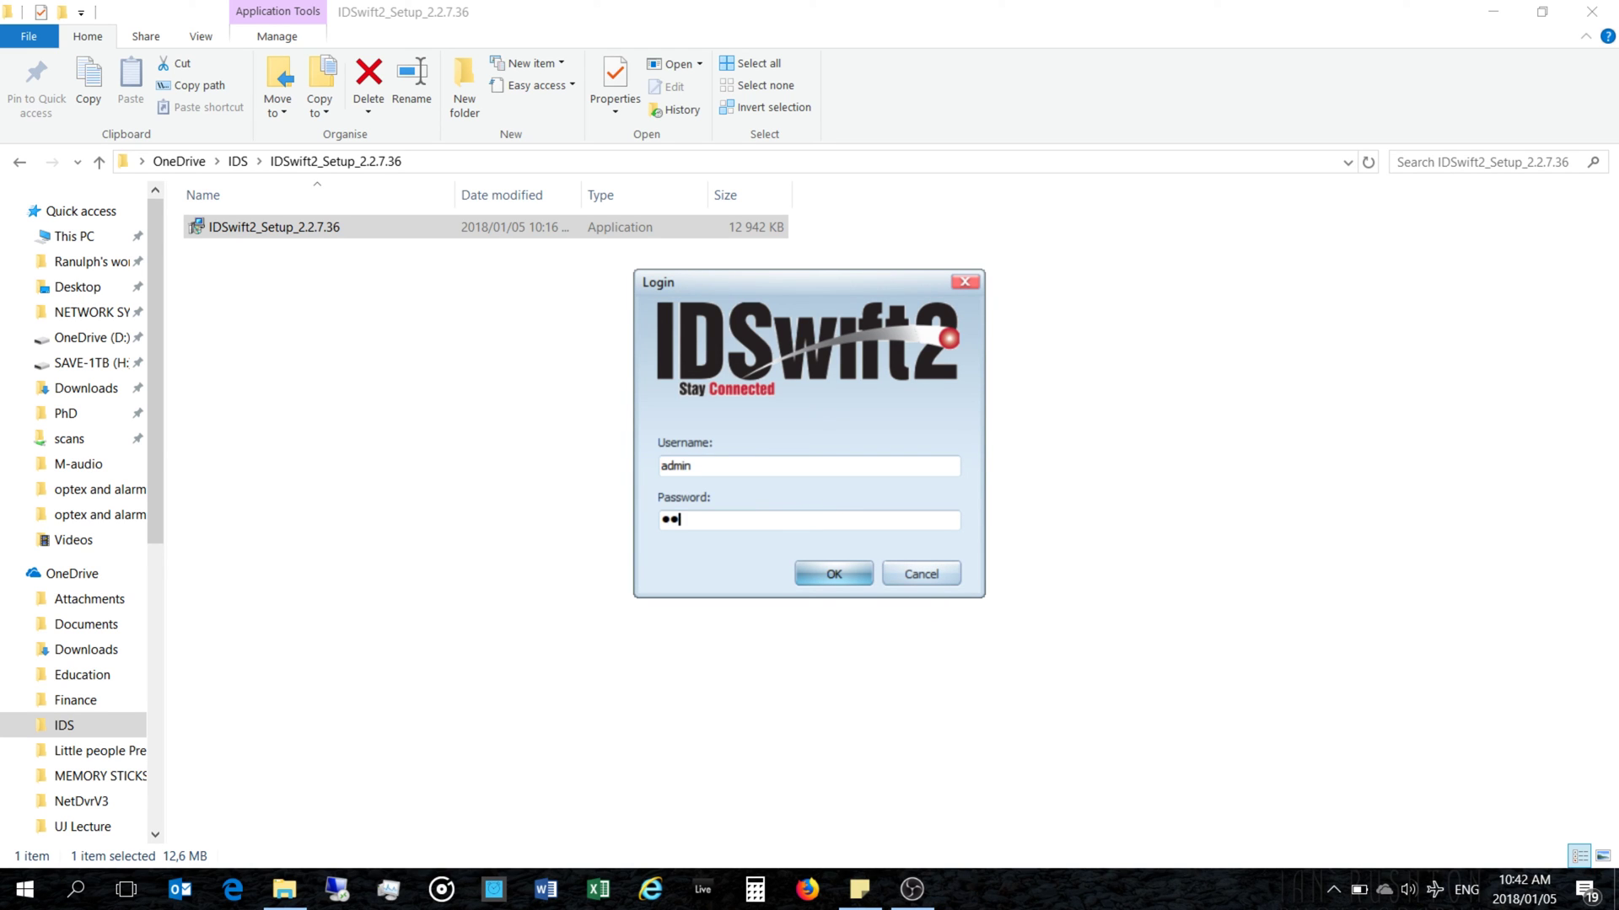
type("dmin")
key("Return")
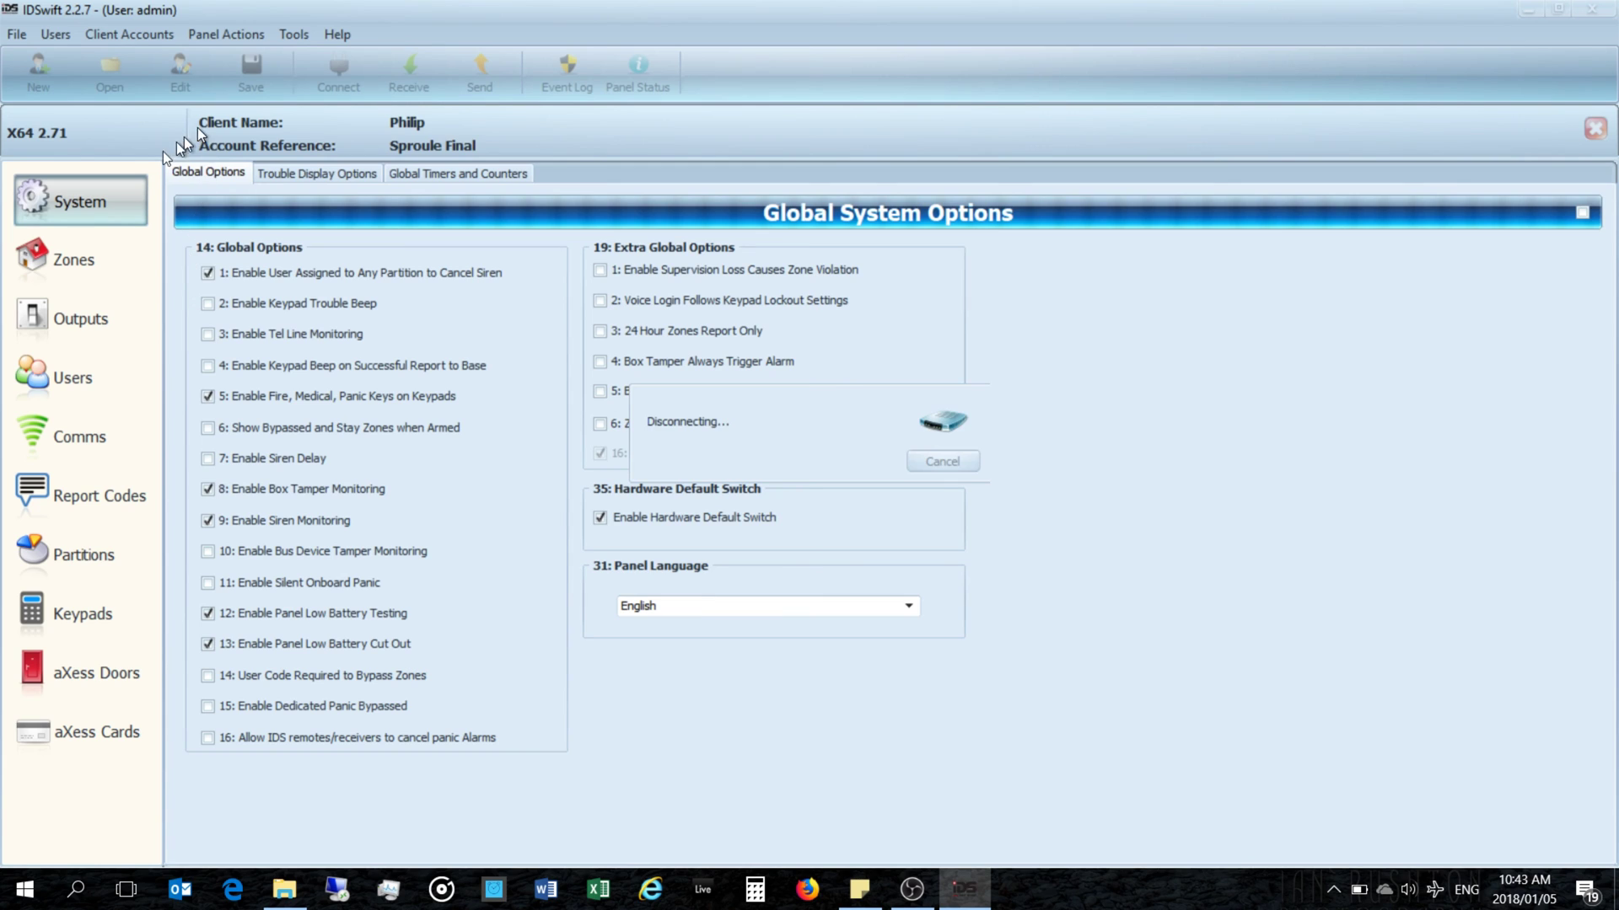
Step: Change the open client account's firmware version to 2.7x, save, and accept the client closing
left_click(183, 70)
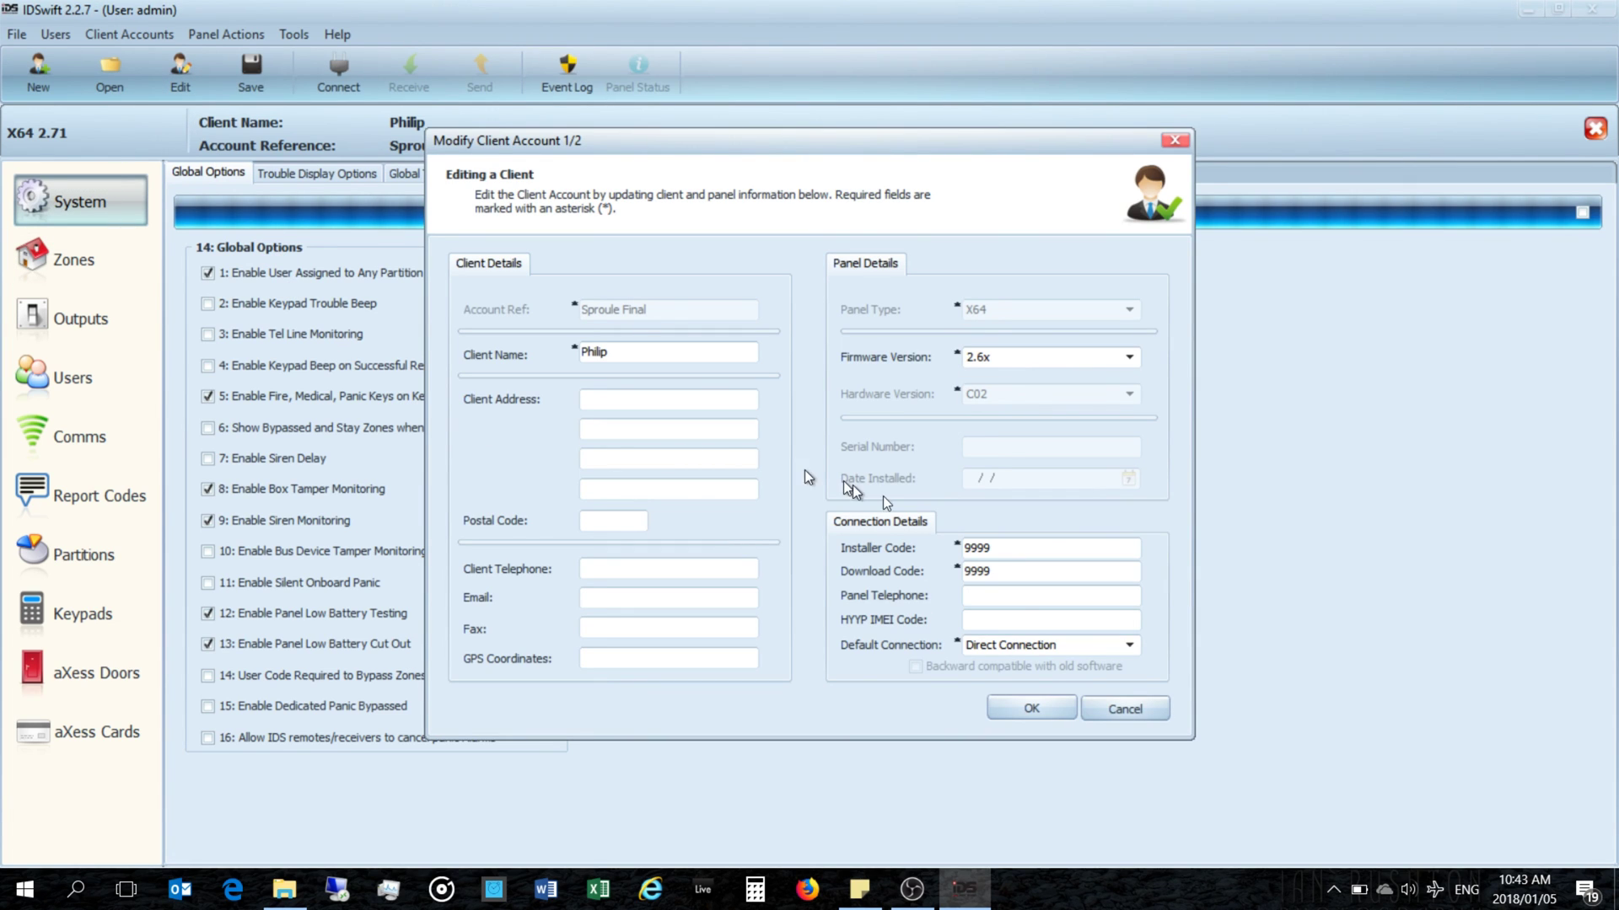
left_click(1015, 357)
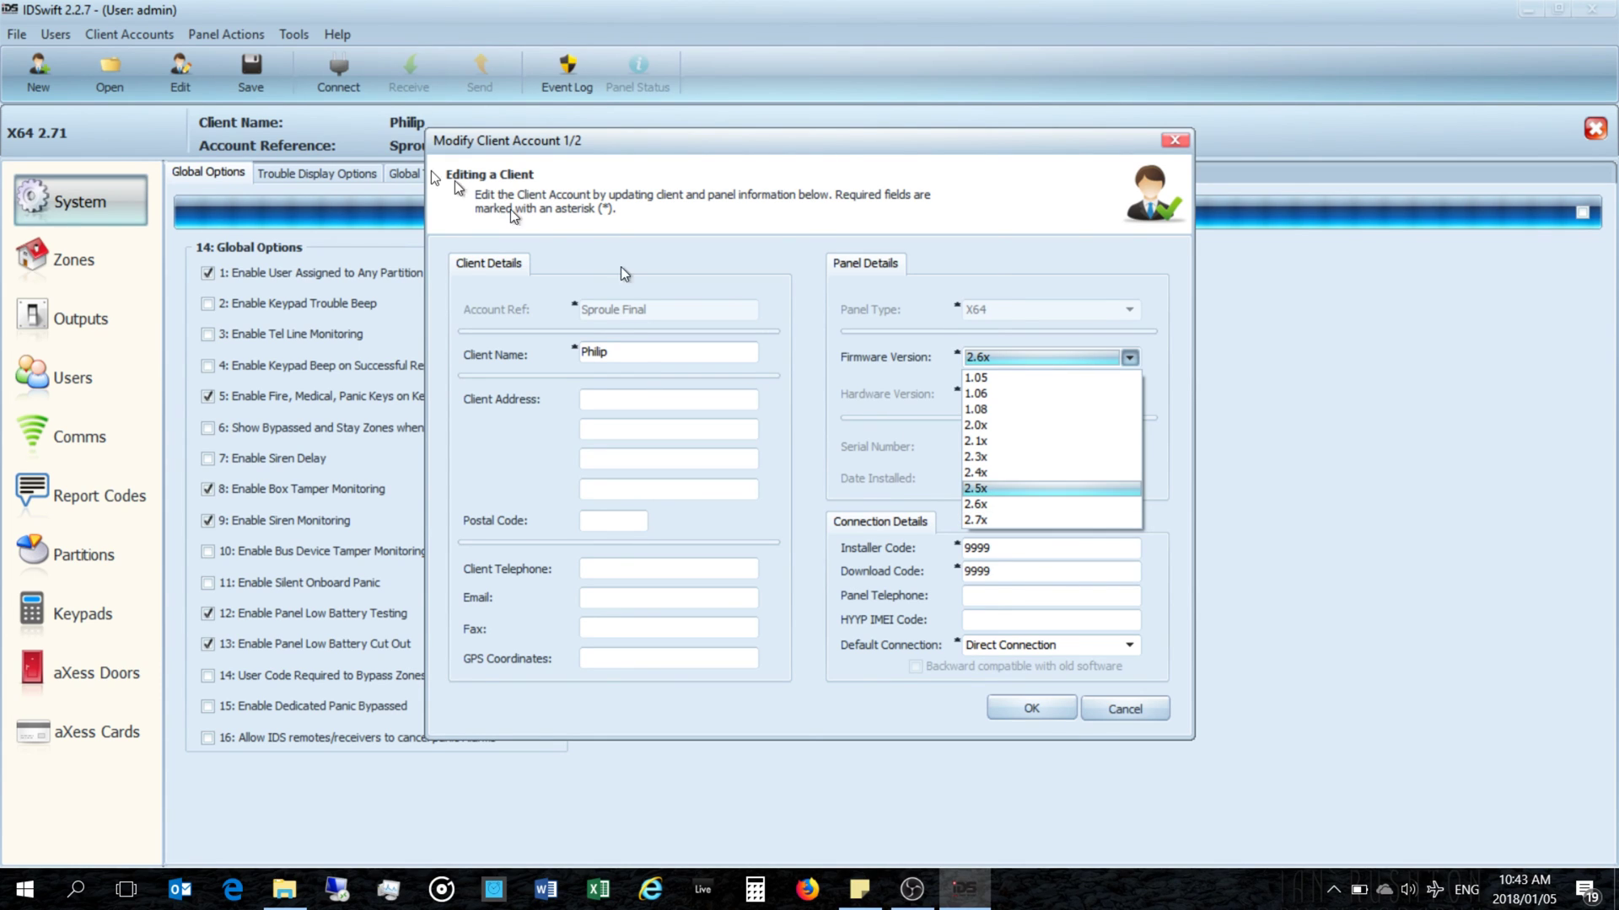
left_click(983, 523)
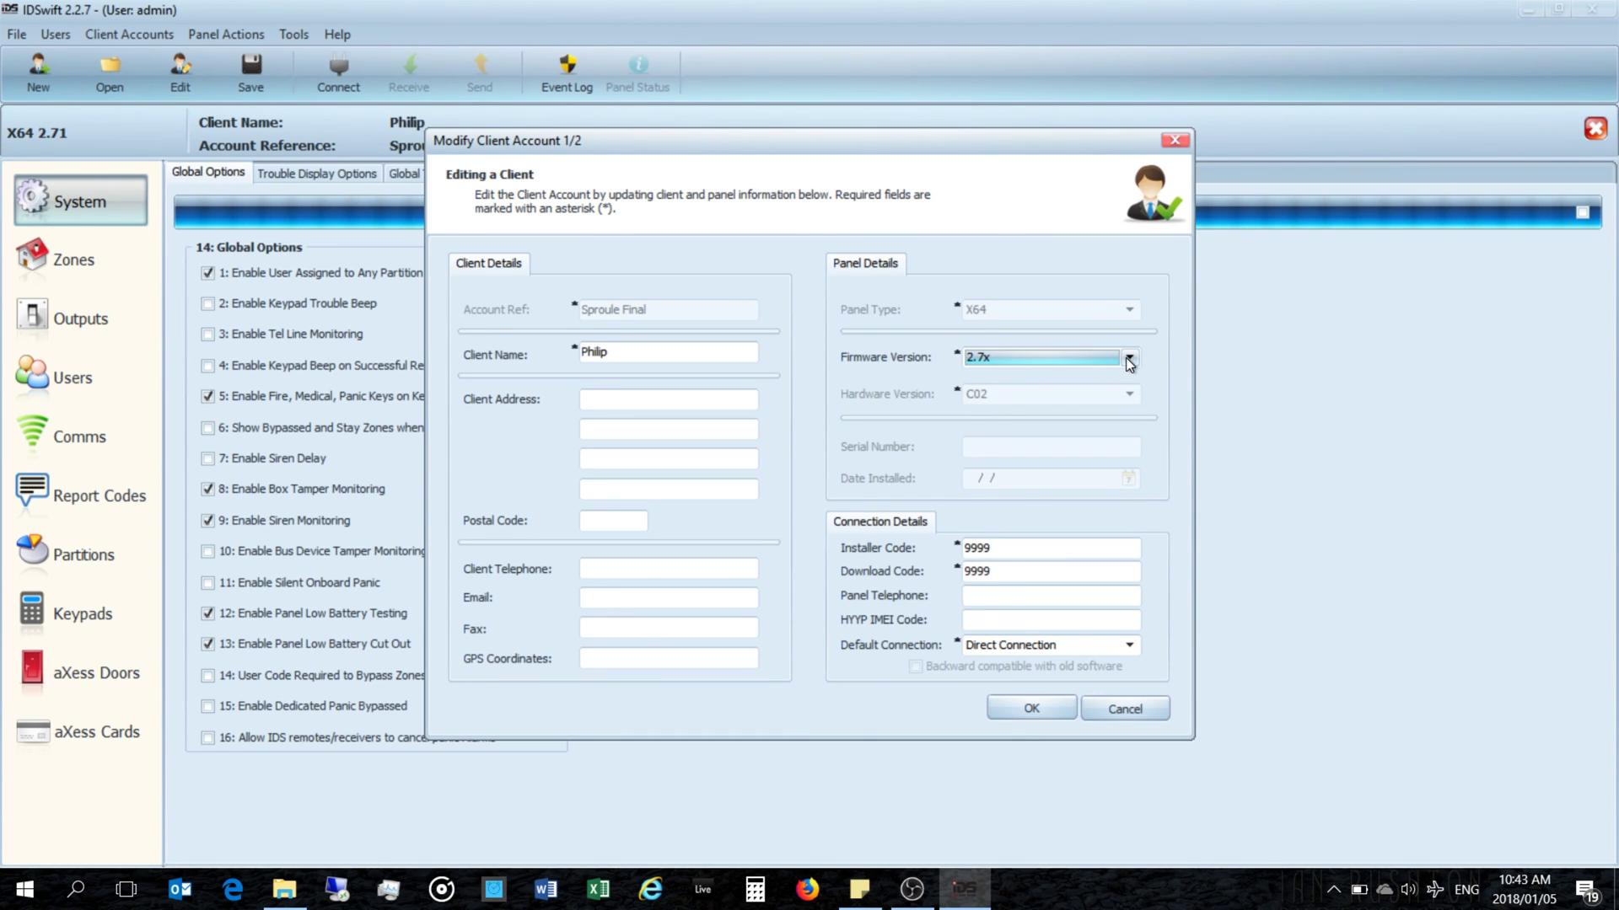
left_click(1129, 360)
left_click(1035, 522)
left_click(1036, 708)
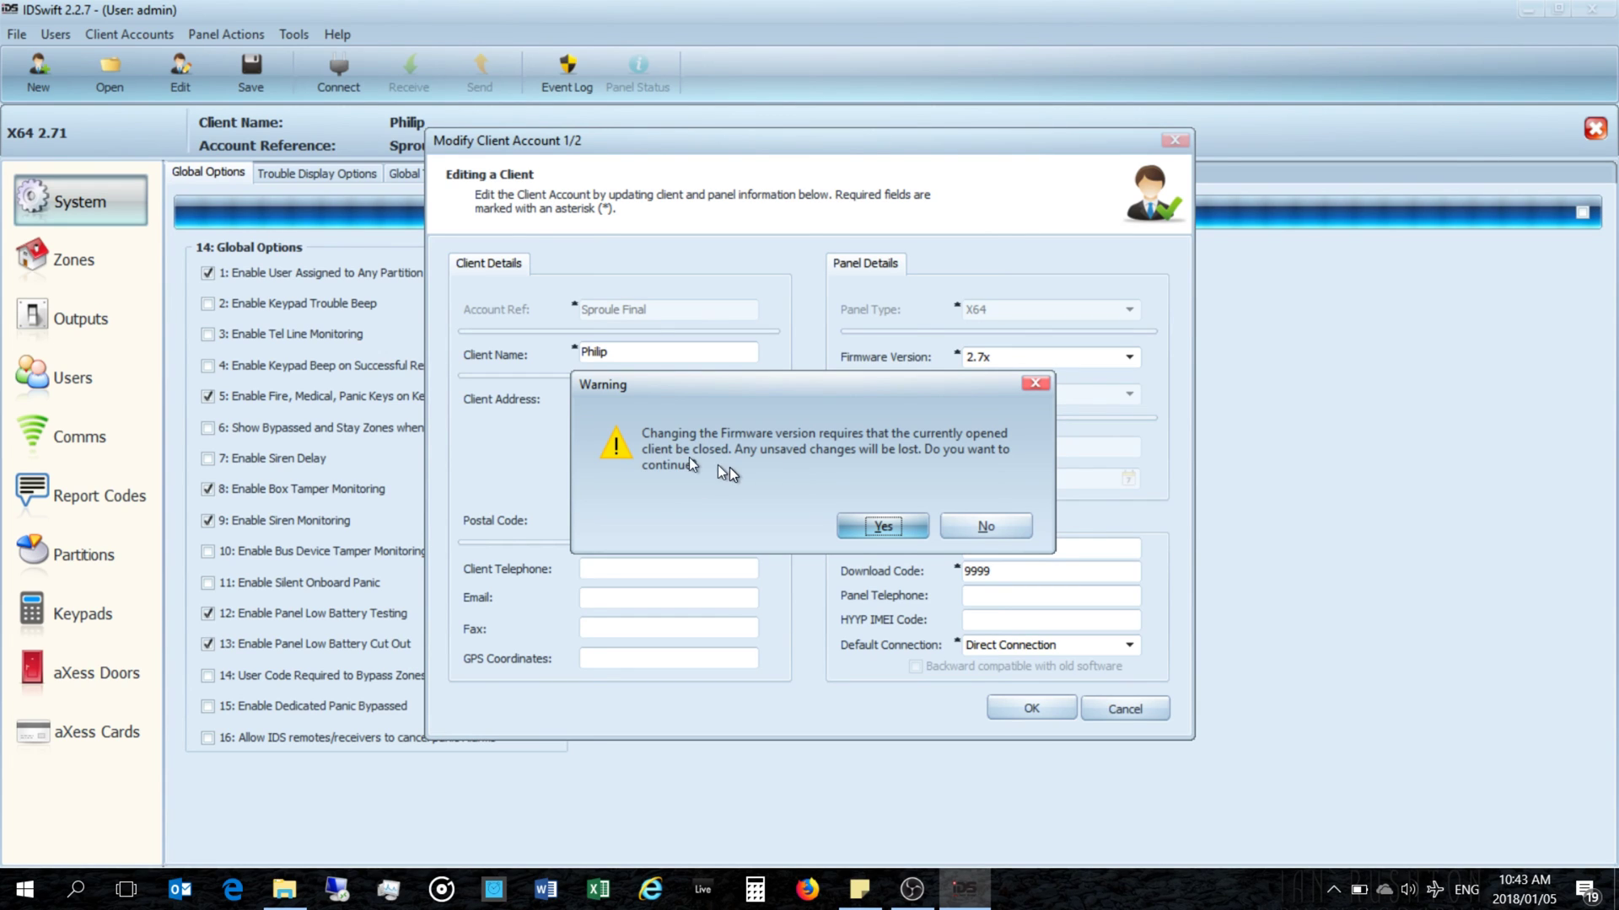
left_click(880, 526)
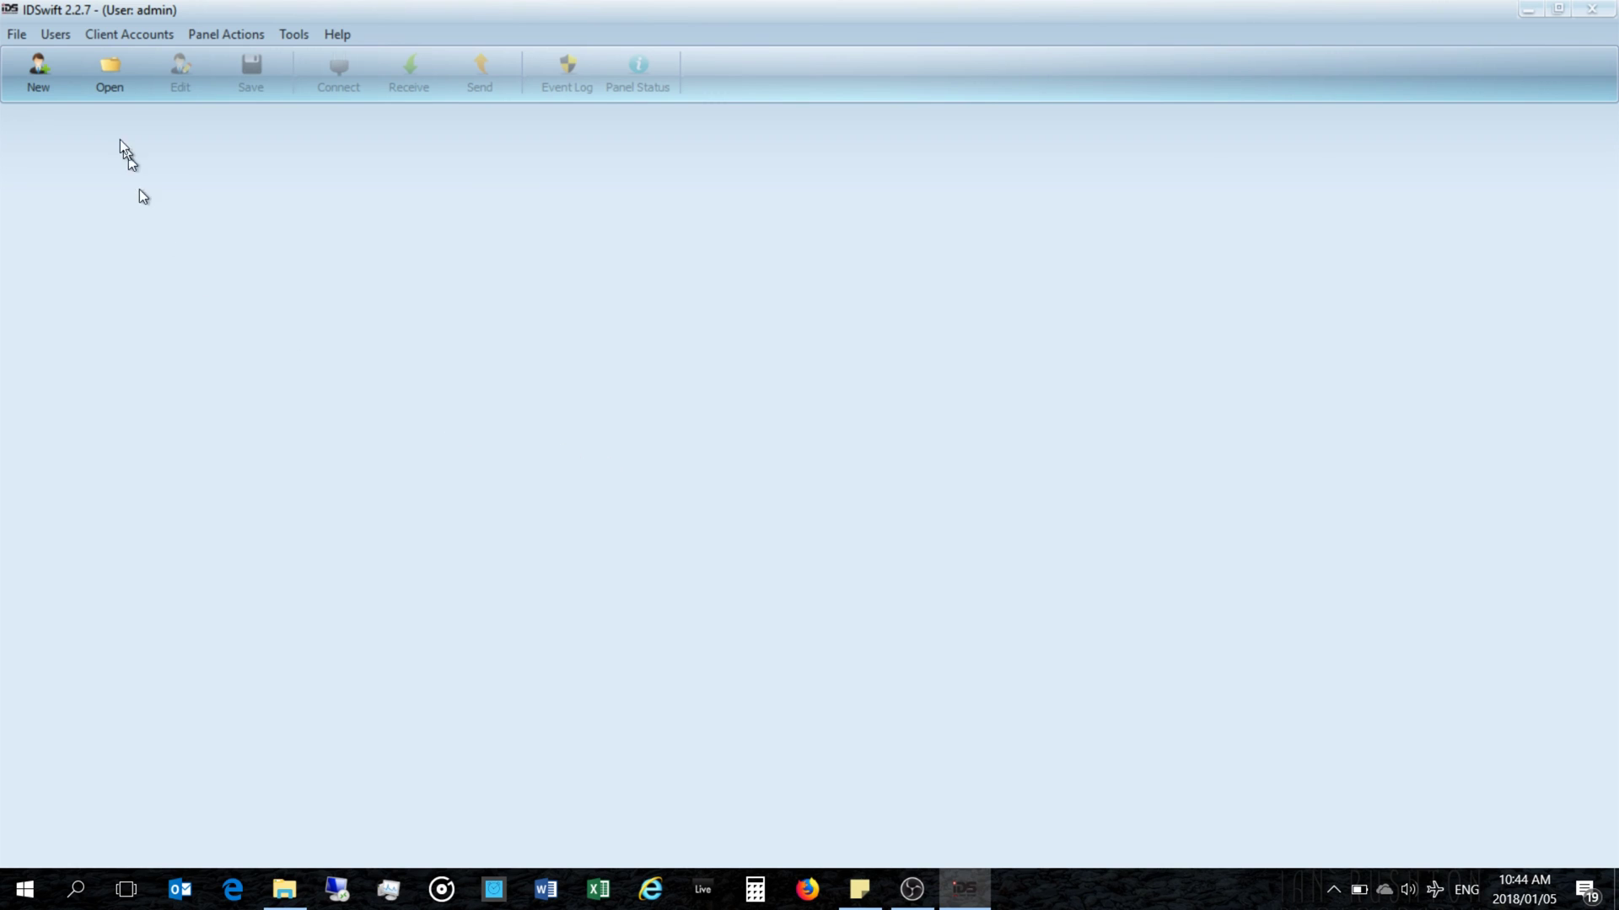
Step: Open the Sproule Final account from Client Account Management, widening the window to show Panel Version
left_click(106, 70)
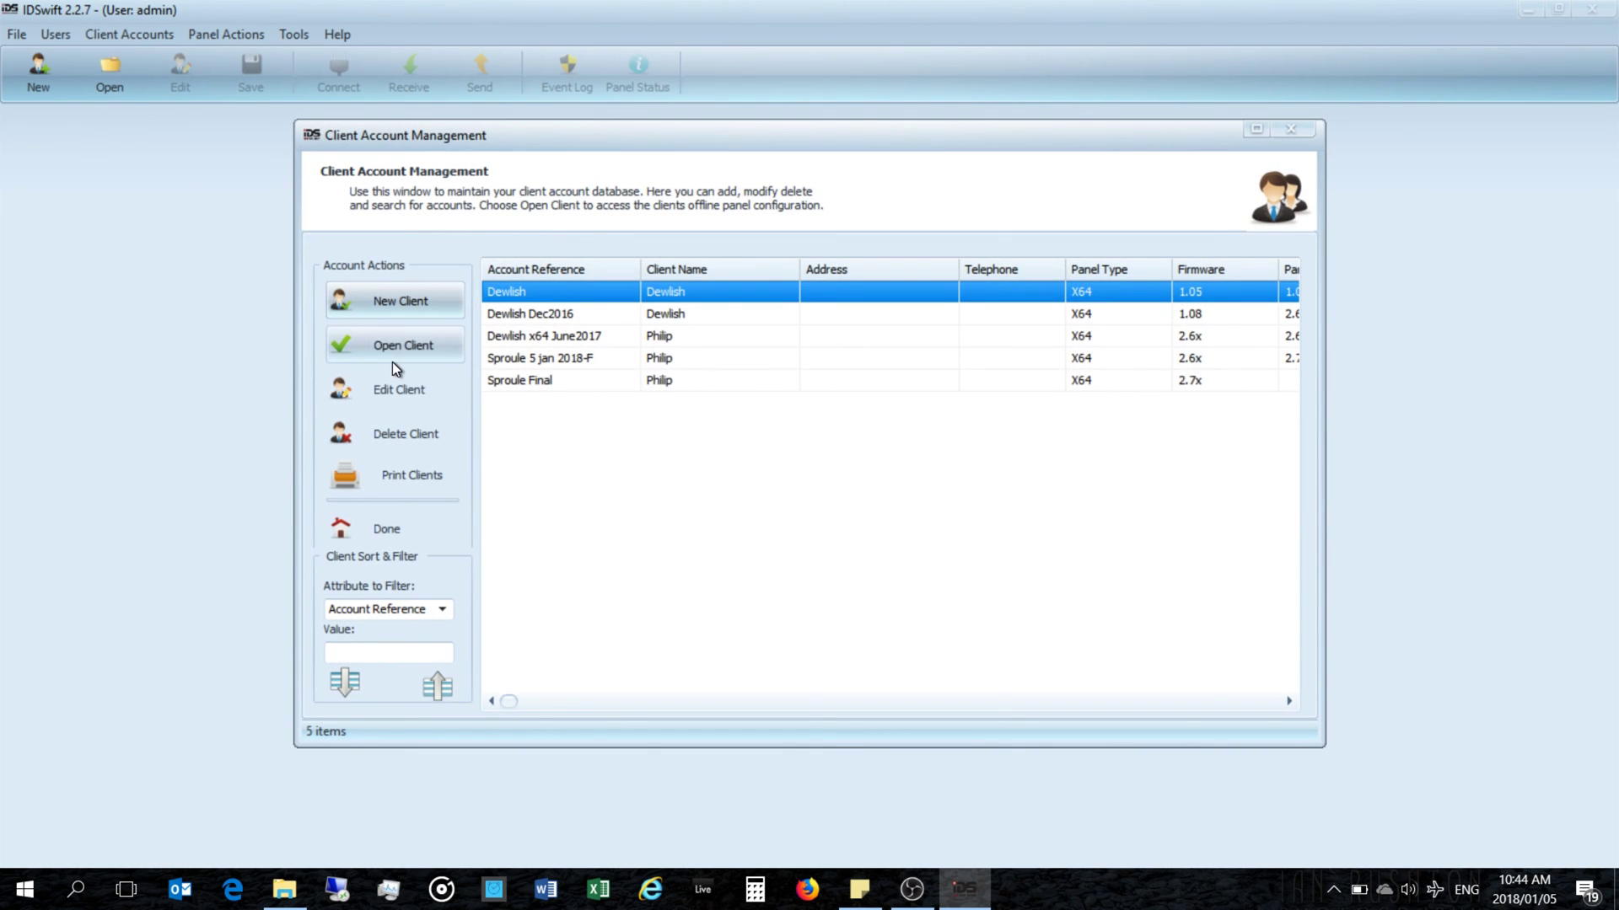
left_click_drag(1325, 479, 1554, 488)
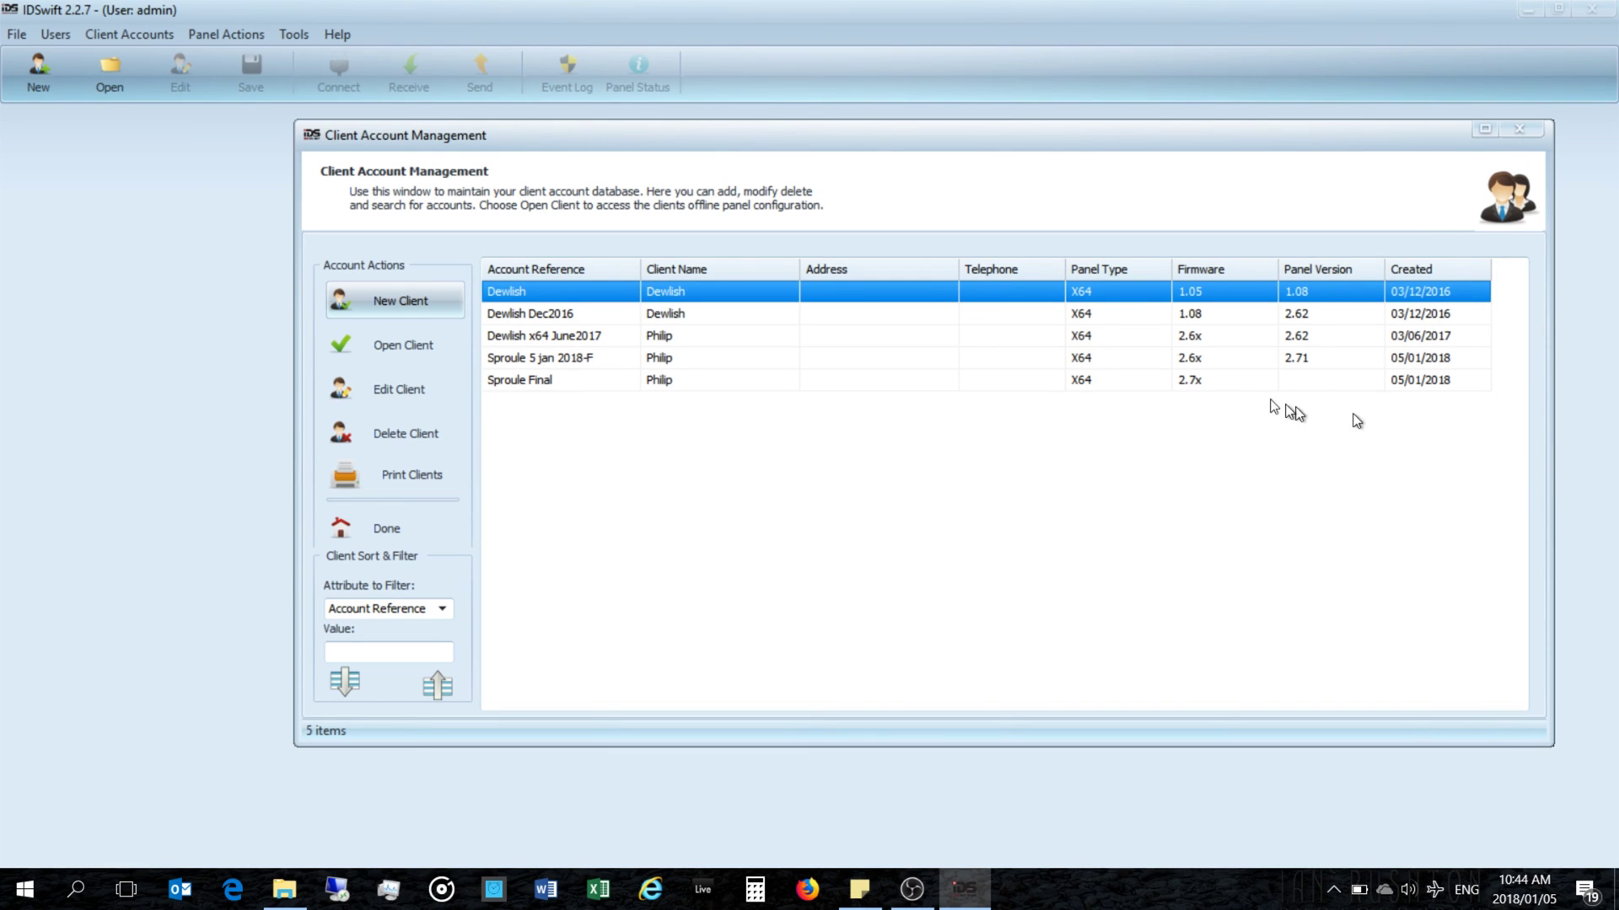
left_click(538, 382)
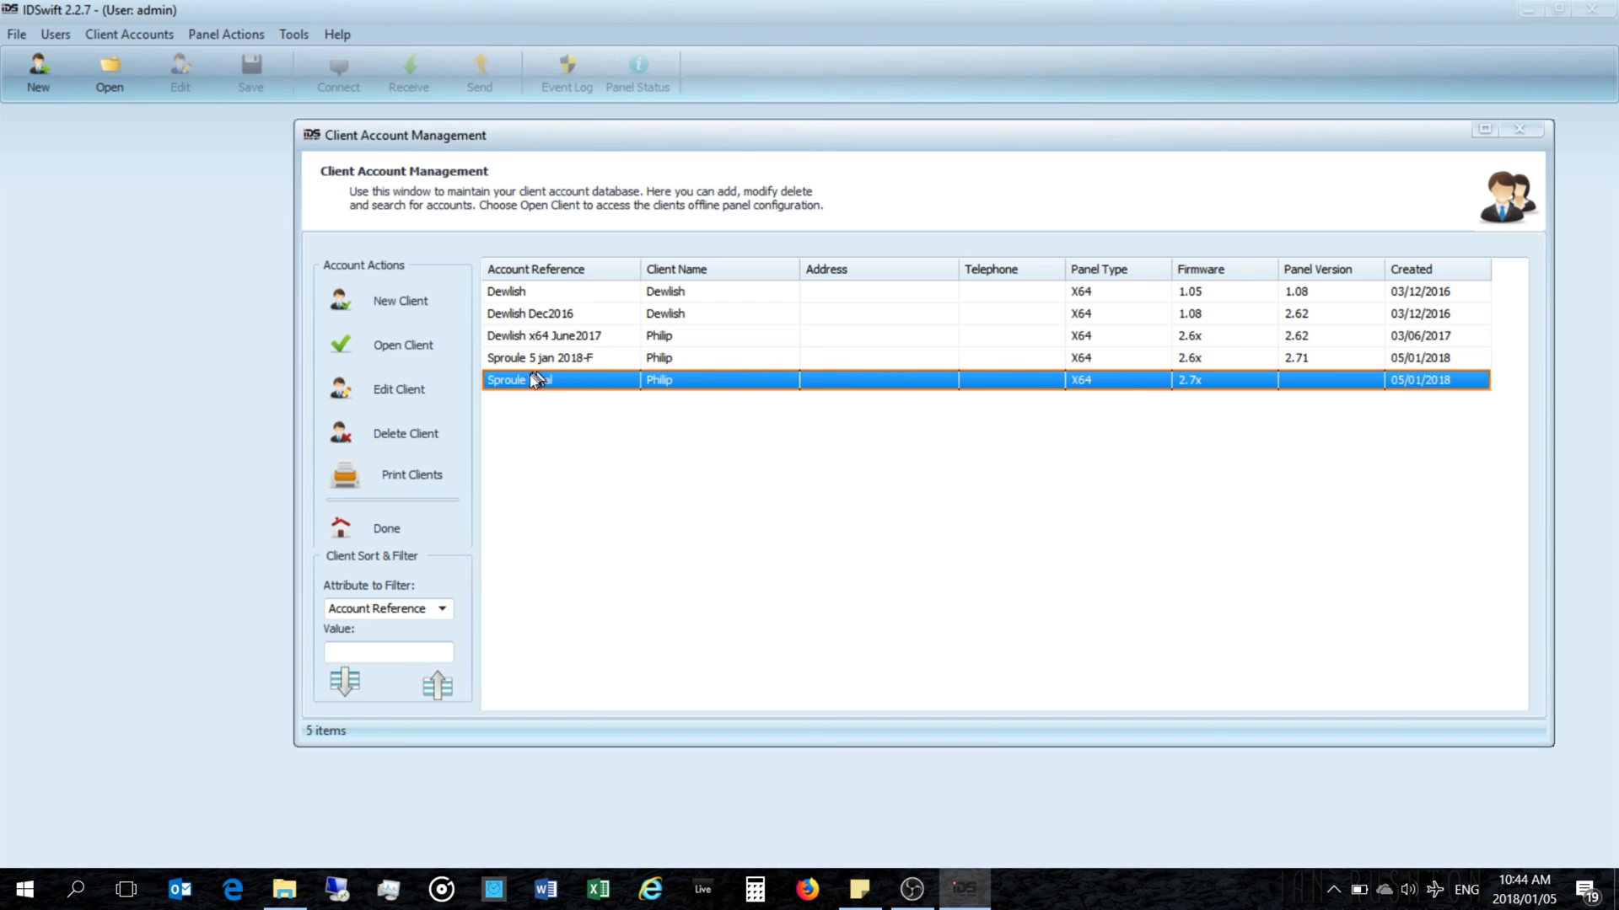
double_click(525, 377)
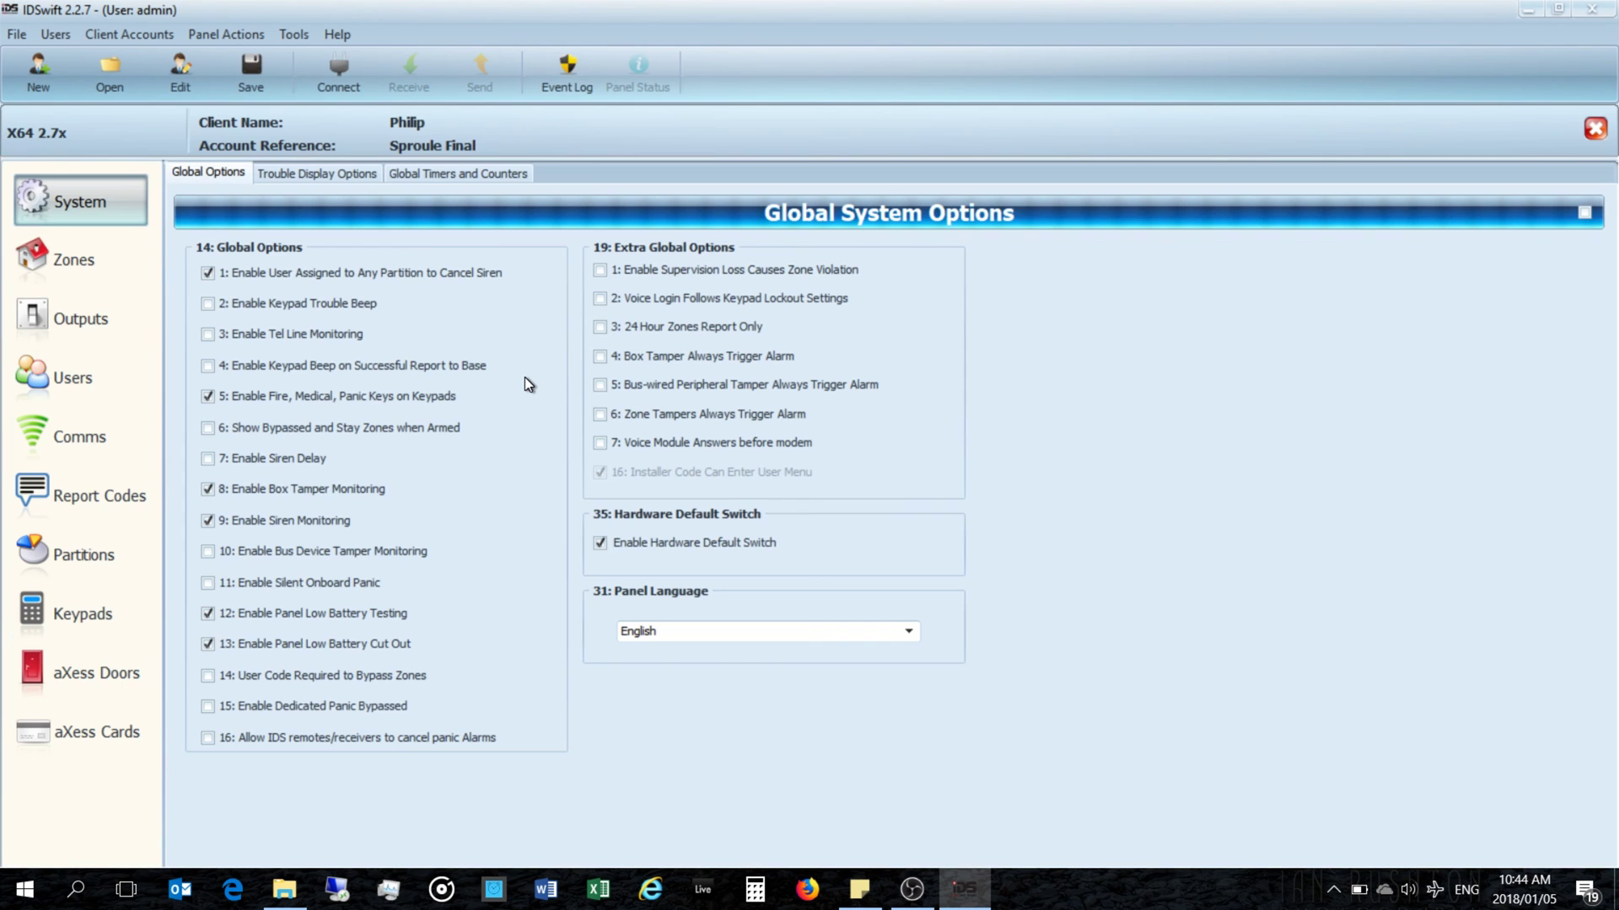
Step: Browse the client's Zones settings, checking Zone 4, Zone 8 and back to Zone 1
left_click(95, 263)
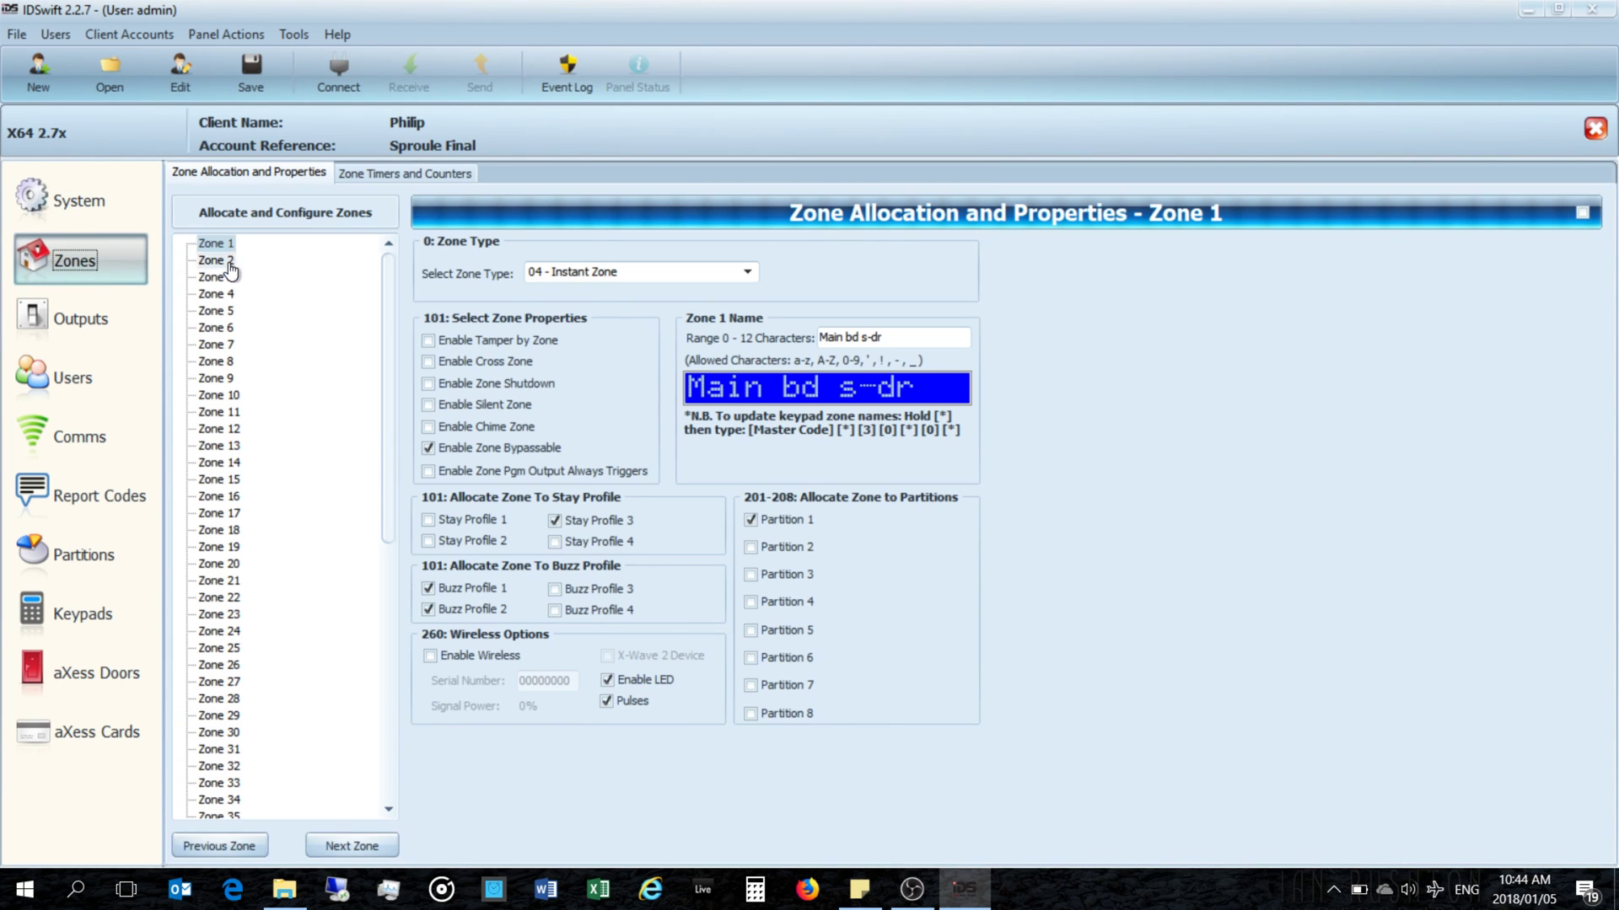
left_click(219, 294)
left_click(216, 363)
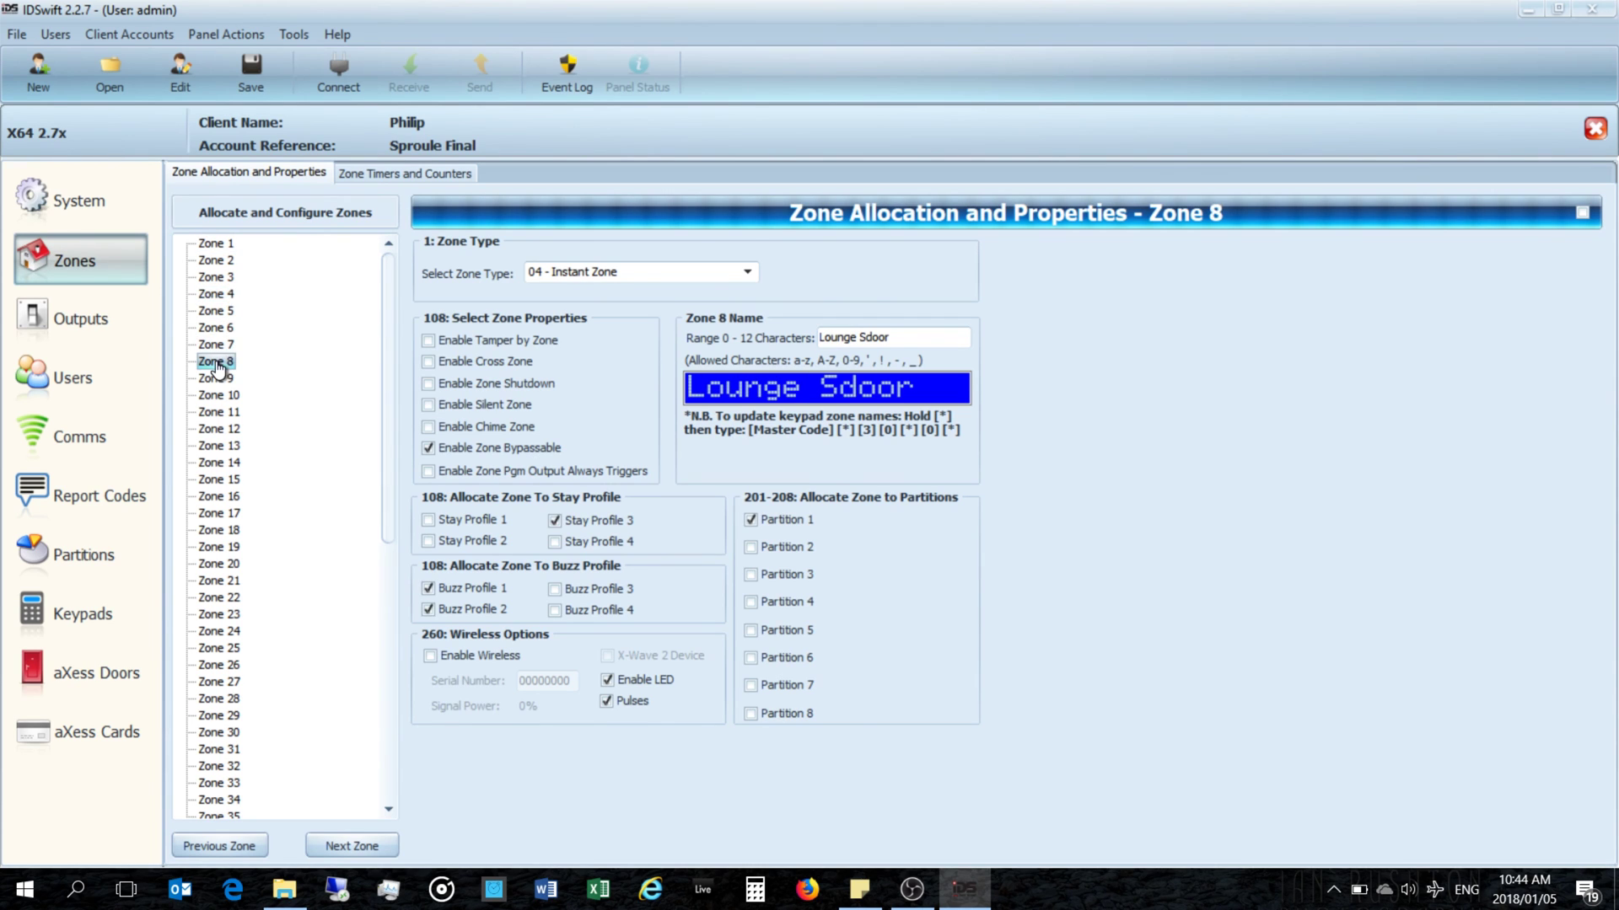
left_click(96, 253)
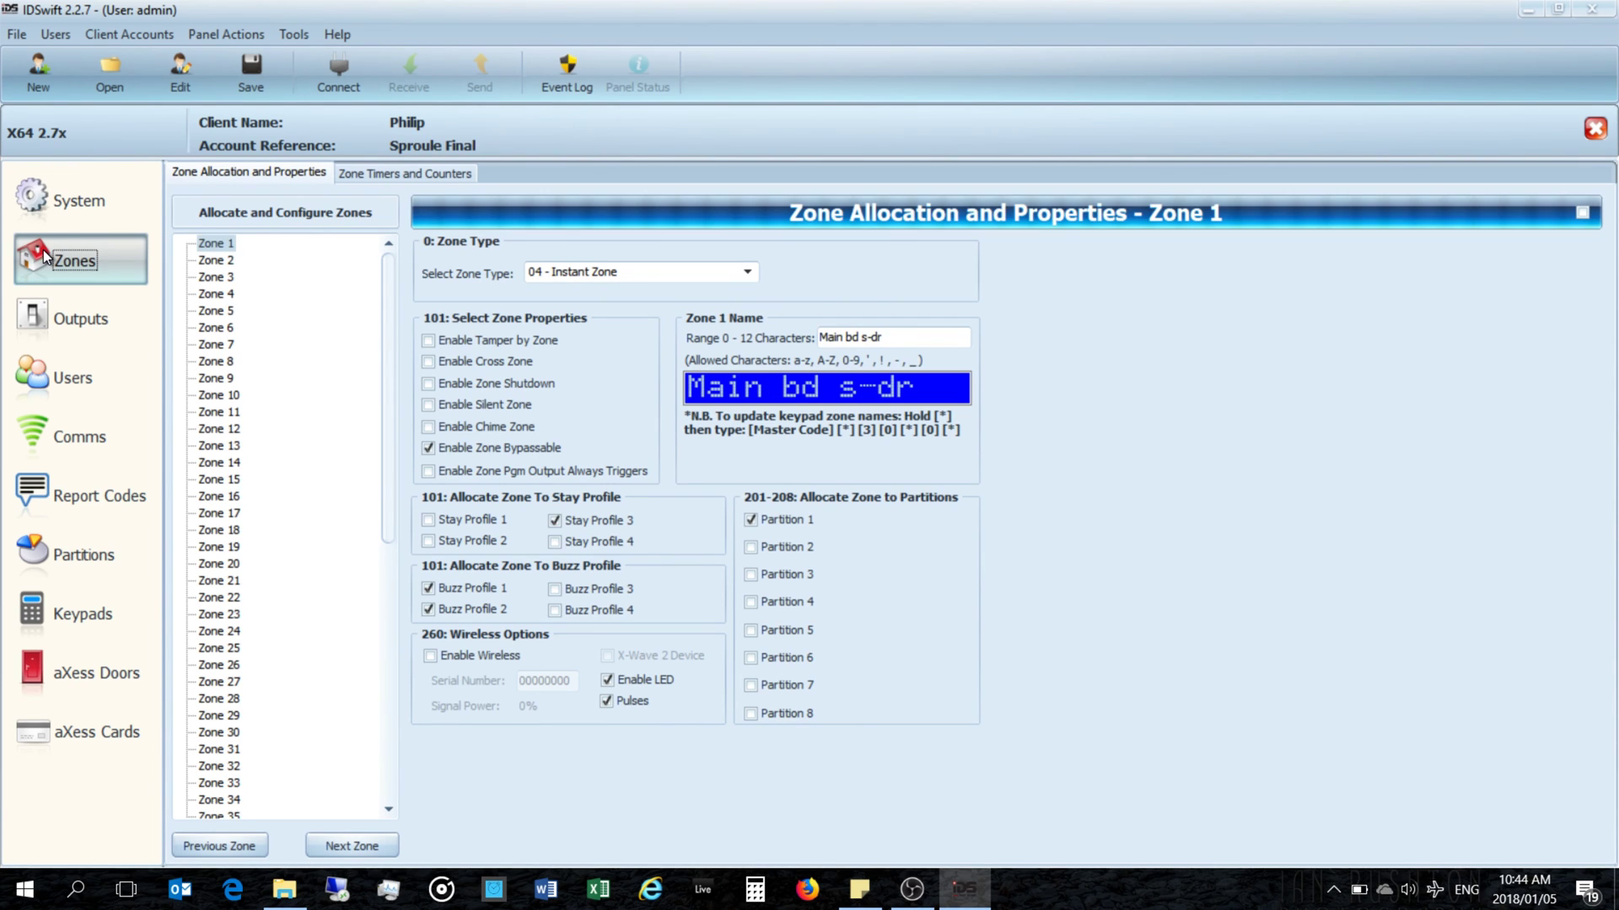
Step: Connect to the panel via Direct Connection on COM4 and view Zone 3 (Linen Rm)
left_click(335, 83)
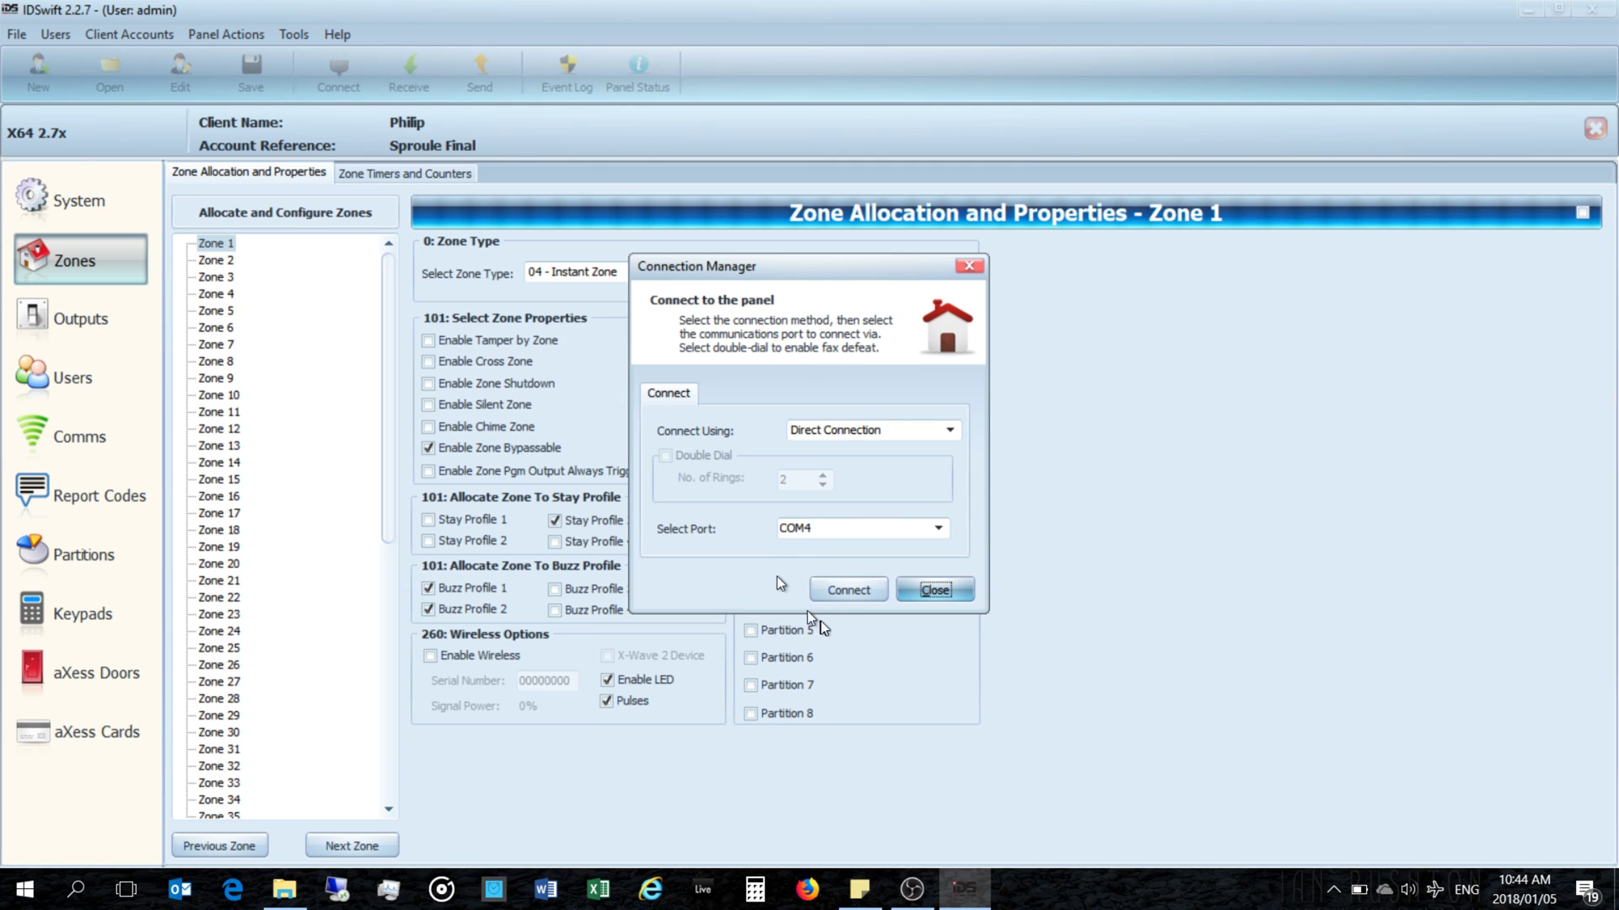
left_click(838, 592)
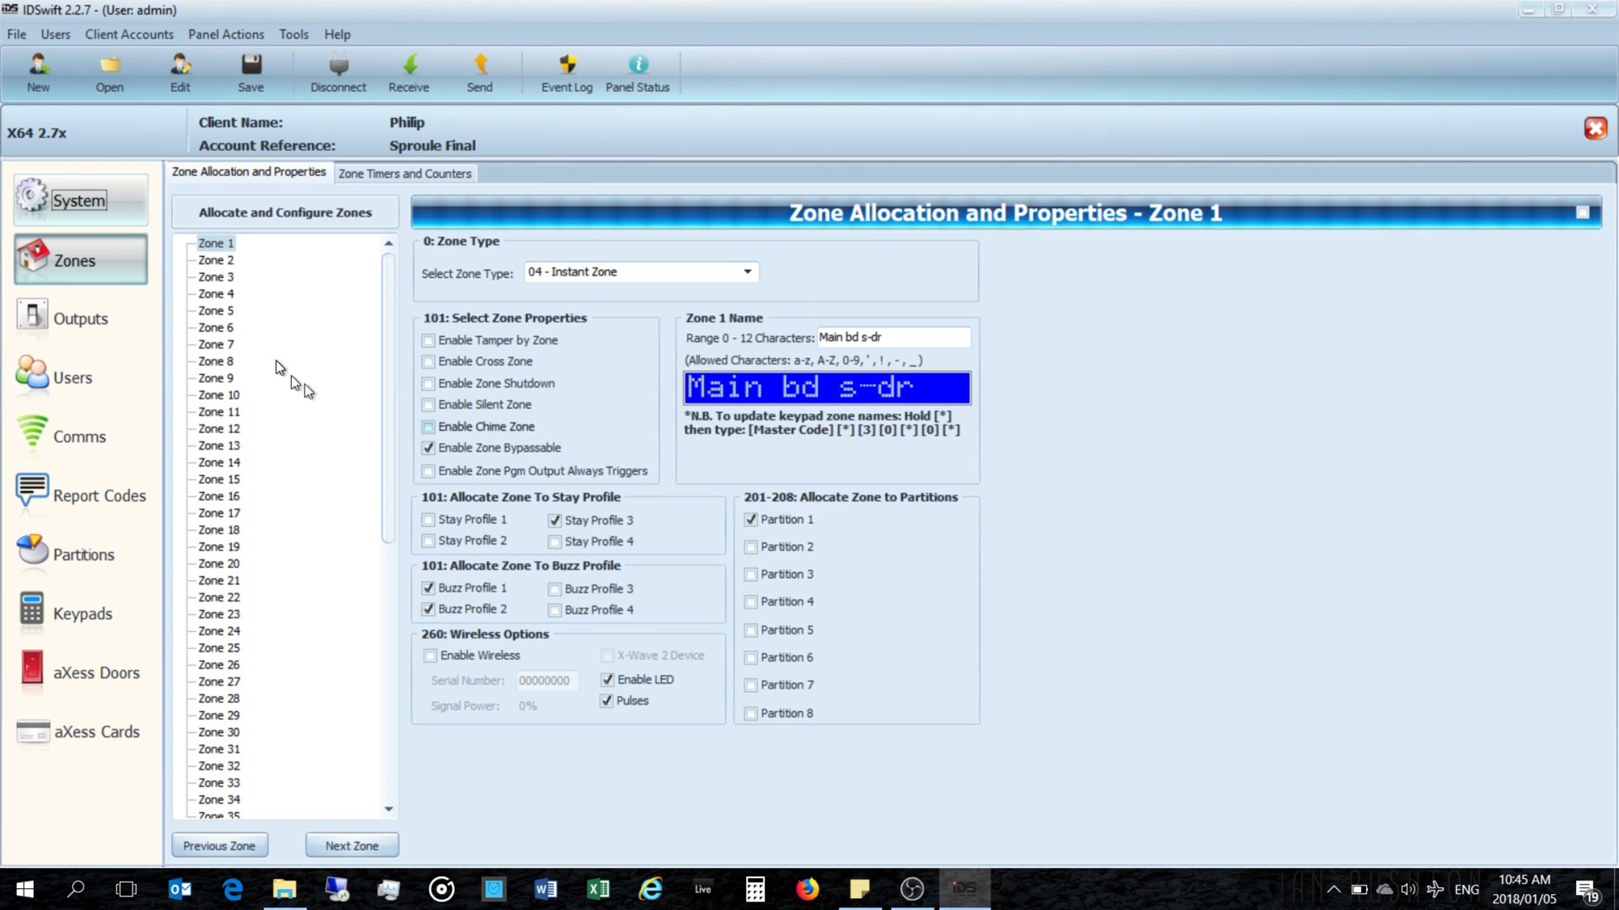
left_click(215, 260)
left_click(215, 276)
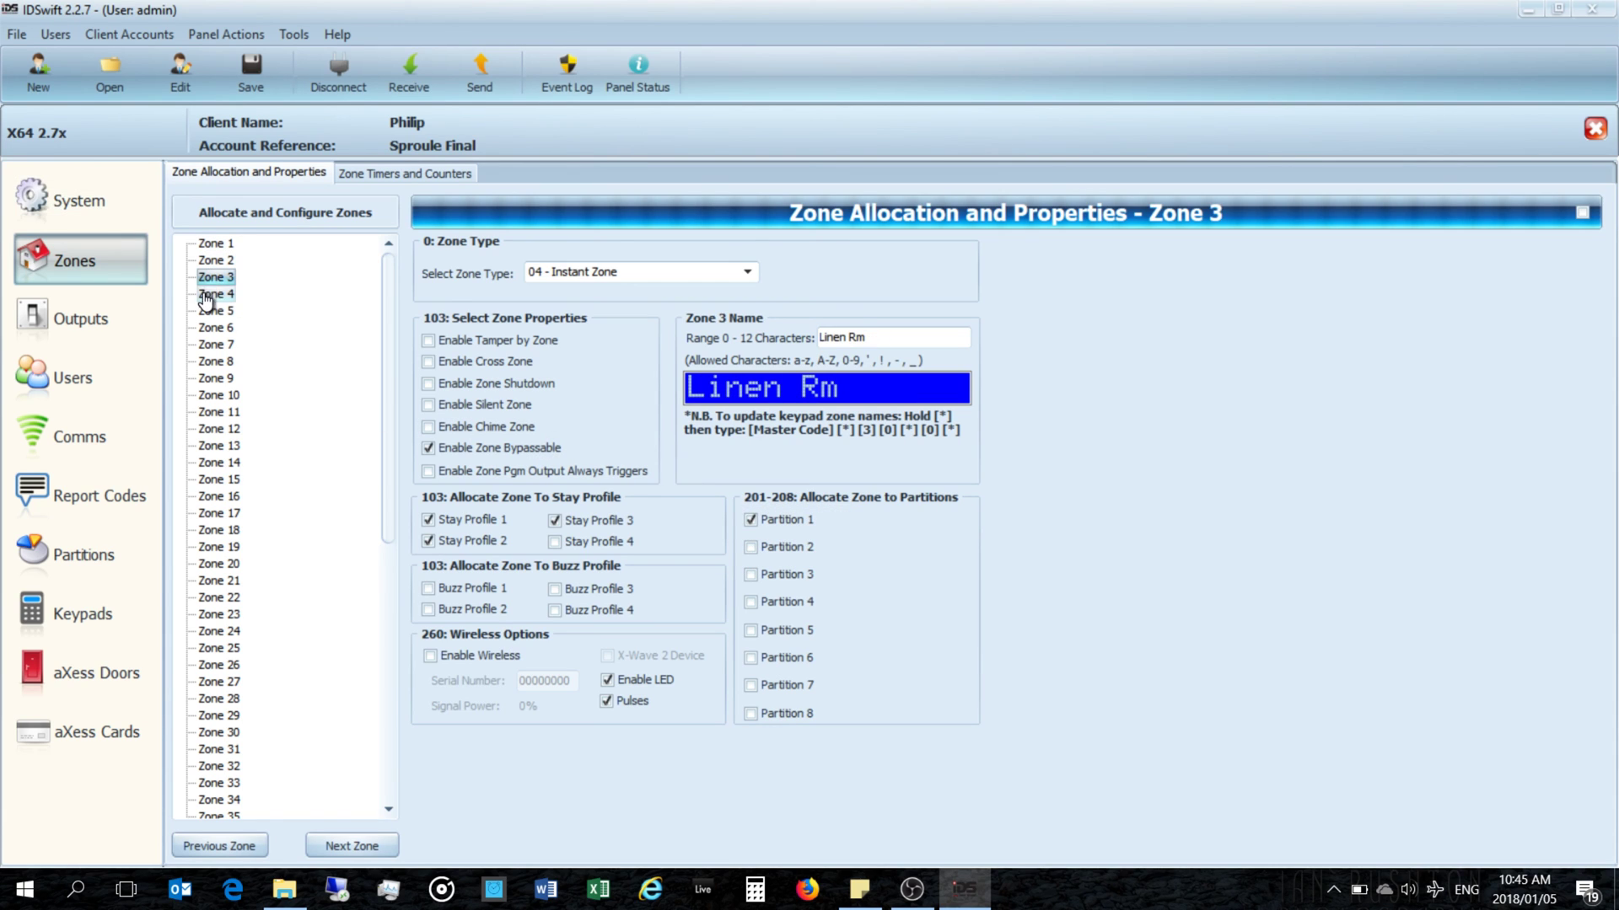
Step: Send Full configuration to the panel, confirm overwriting all locations, then view Zone 1 after writing
left_click(492, 69)
left_click(489, 112)
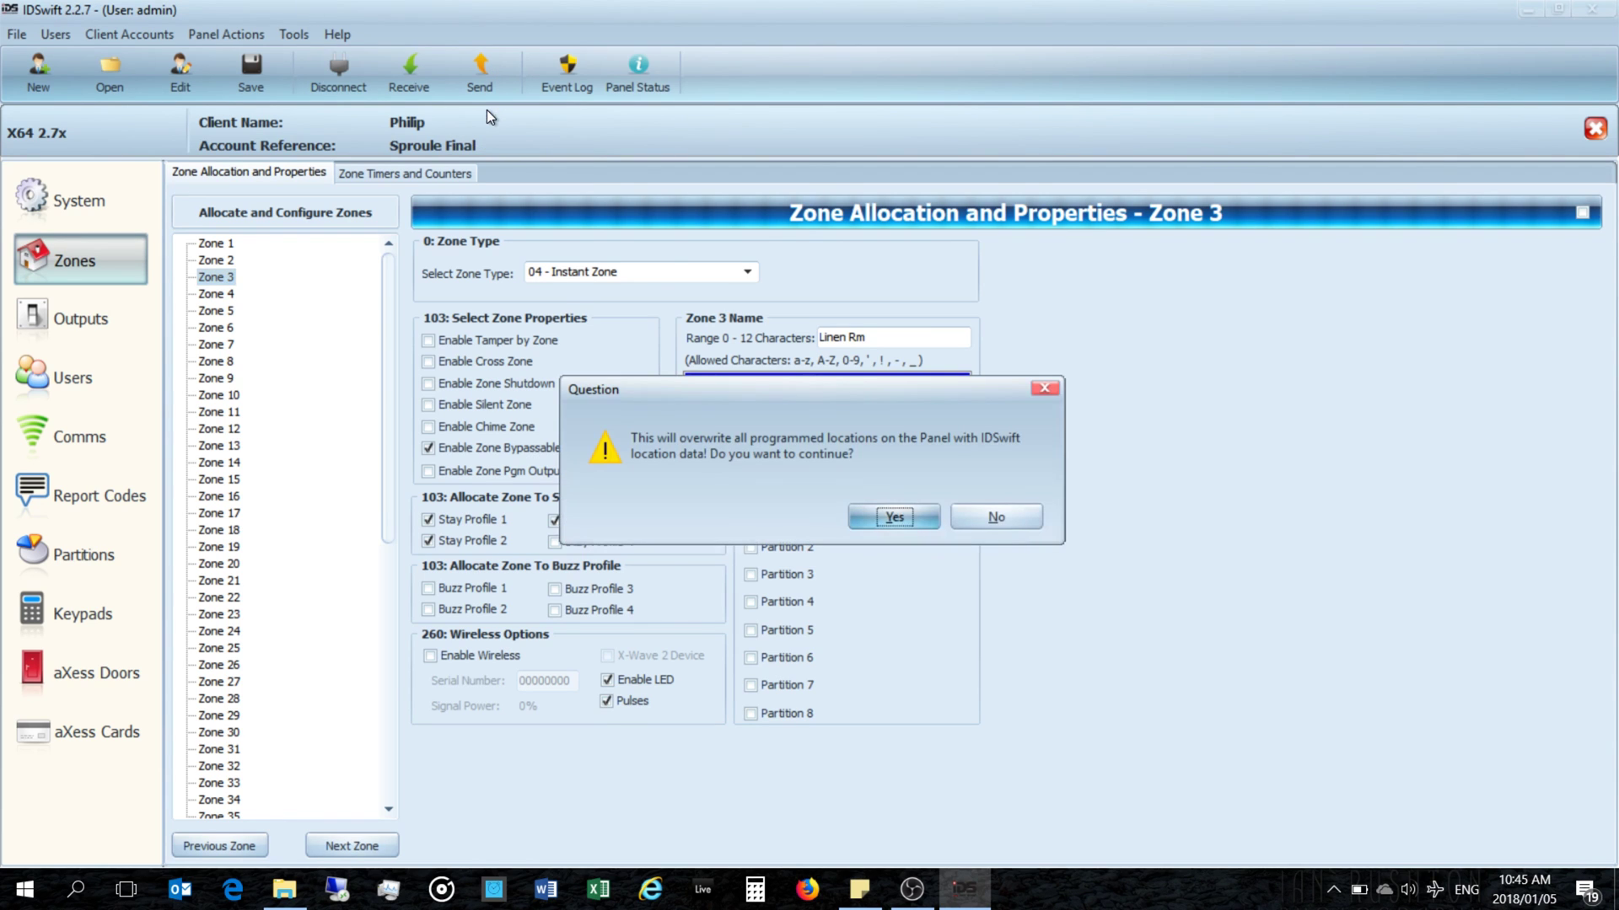
left_click(892, 517)
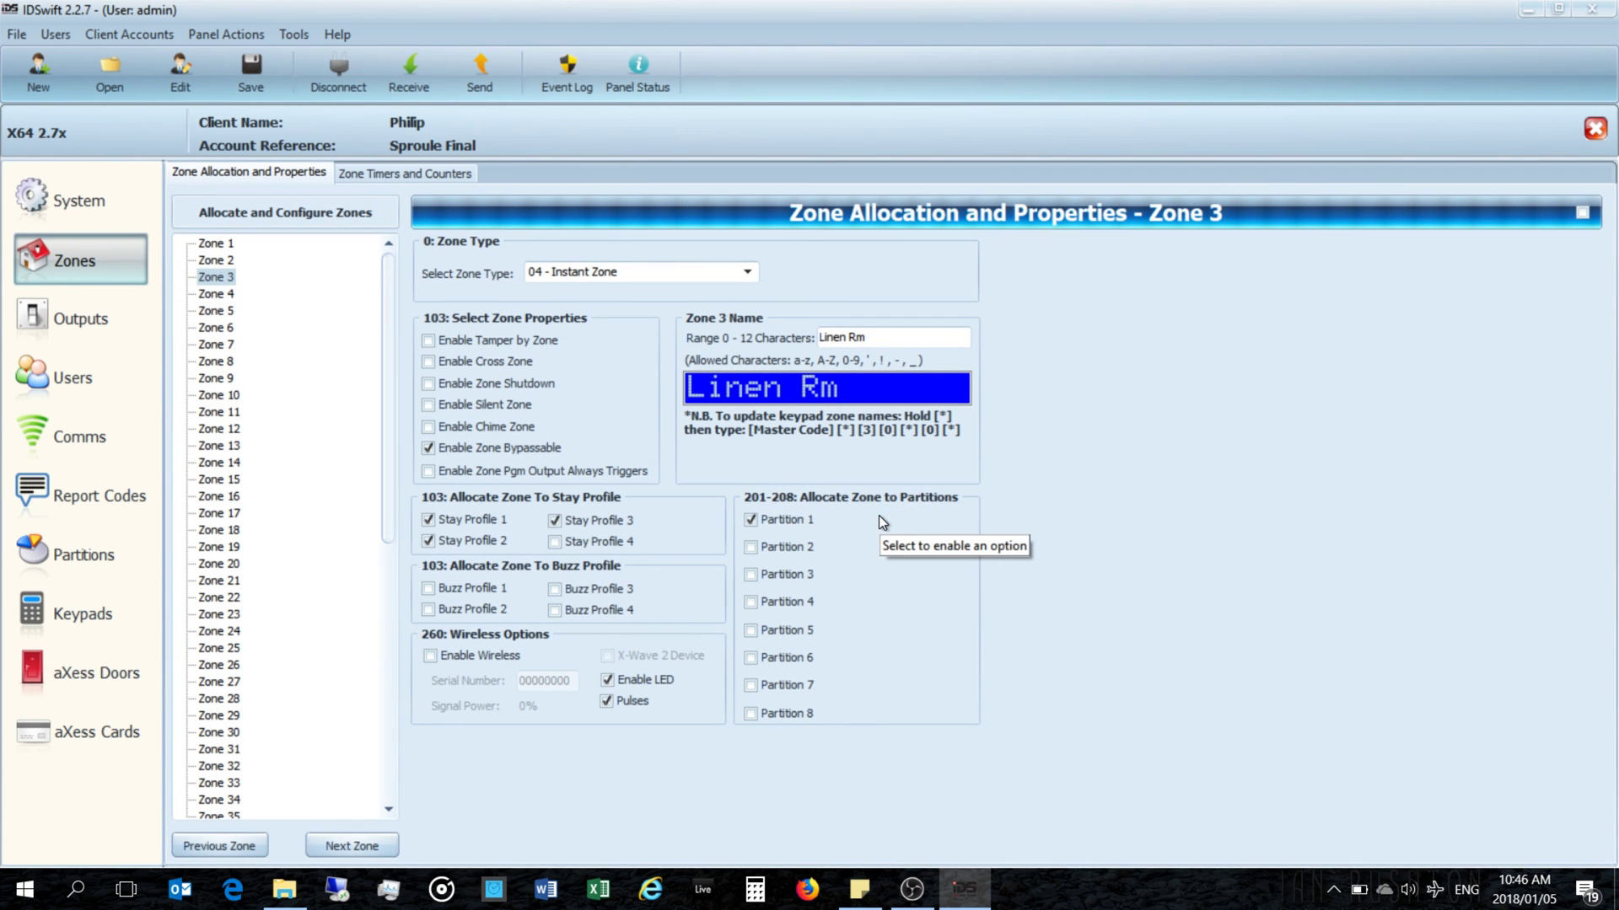
left_click(213, 246)
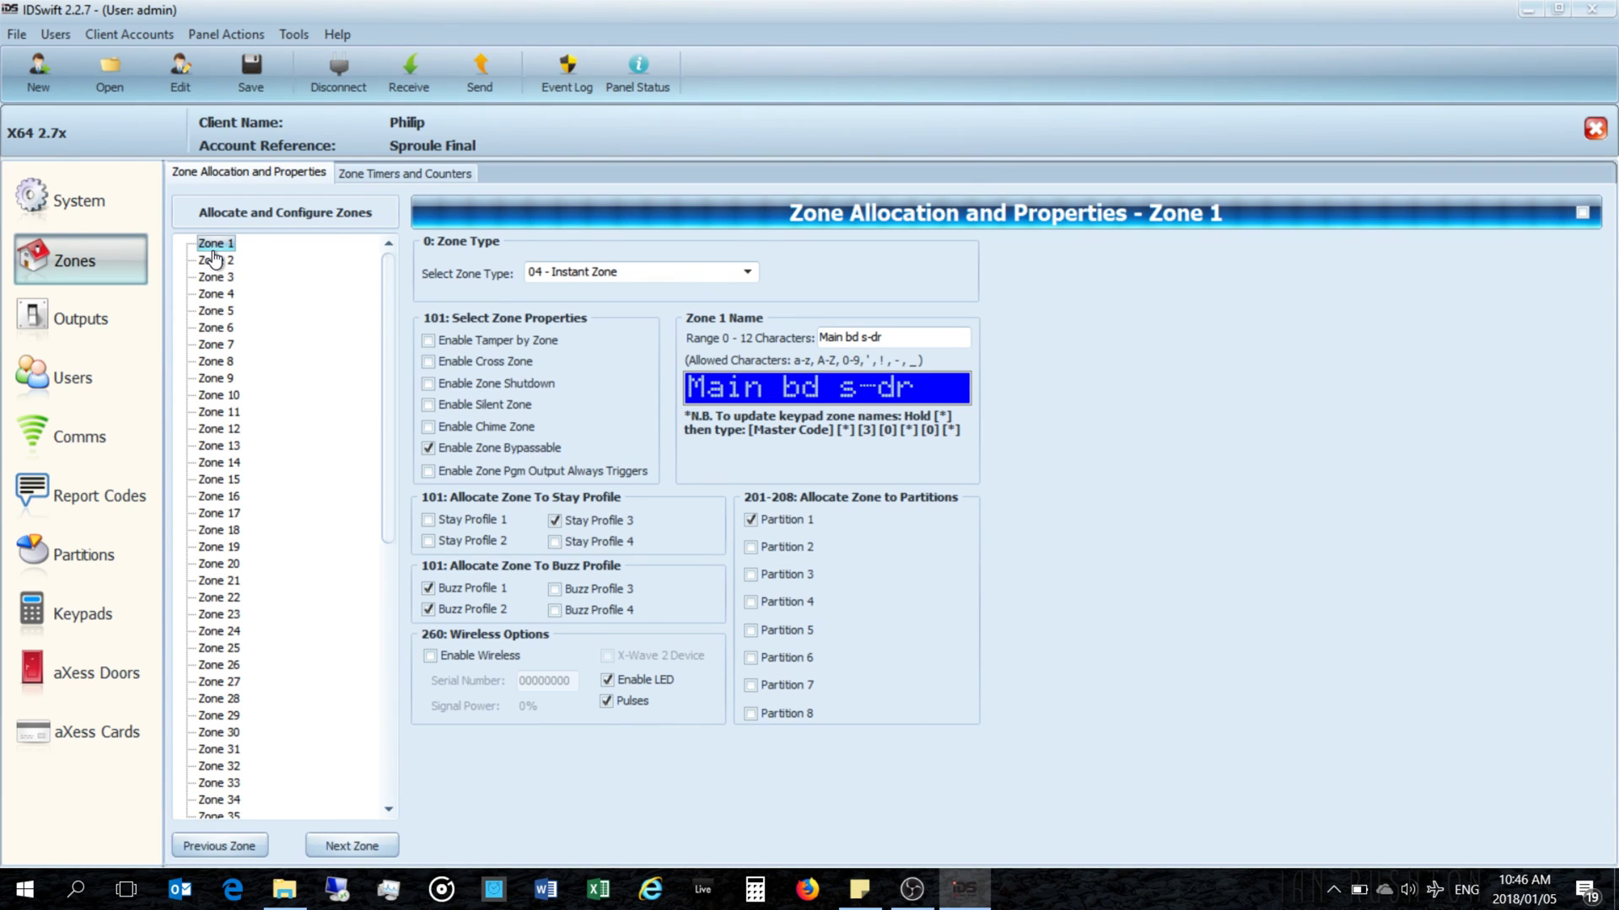